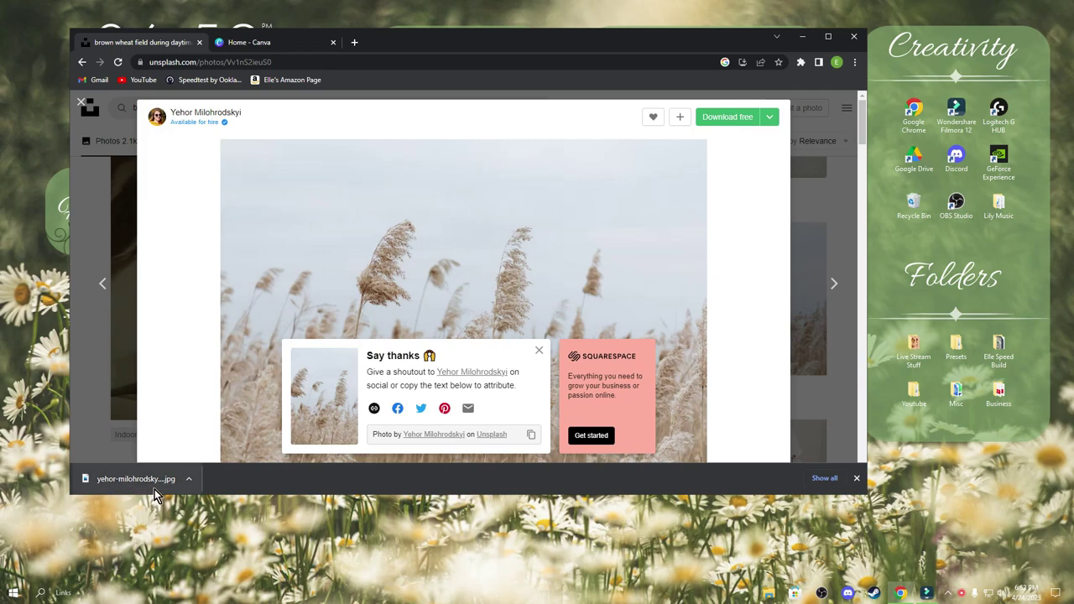
# - Open the downloaded wheat field photo and save a copy as "boho background" in the Desktop Photos folder on the Desktop
pyautogui.click(156, 482)
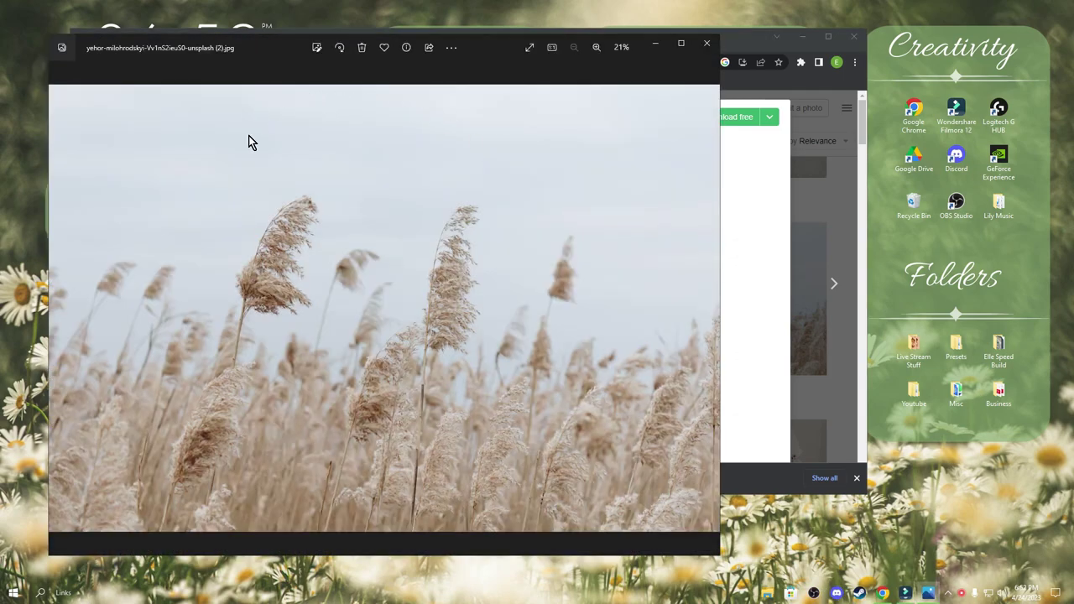
pyautogui.click(430, 50)
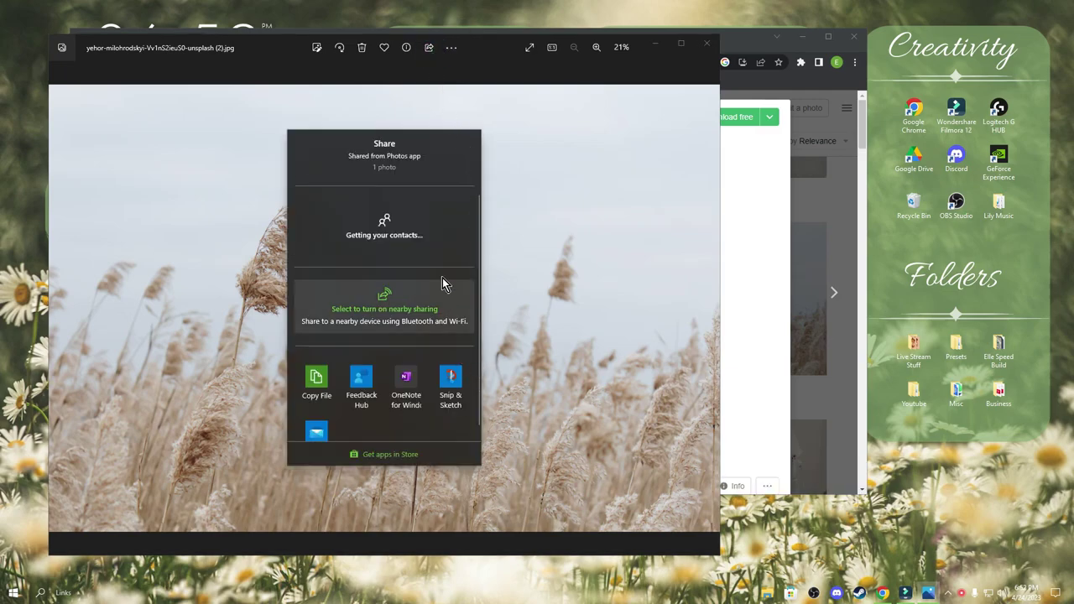
pyautogui.click(483, 65)
pyautogui.click(450, 48)
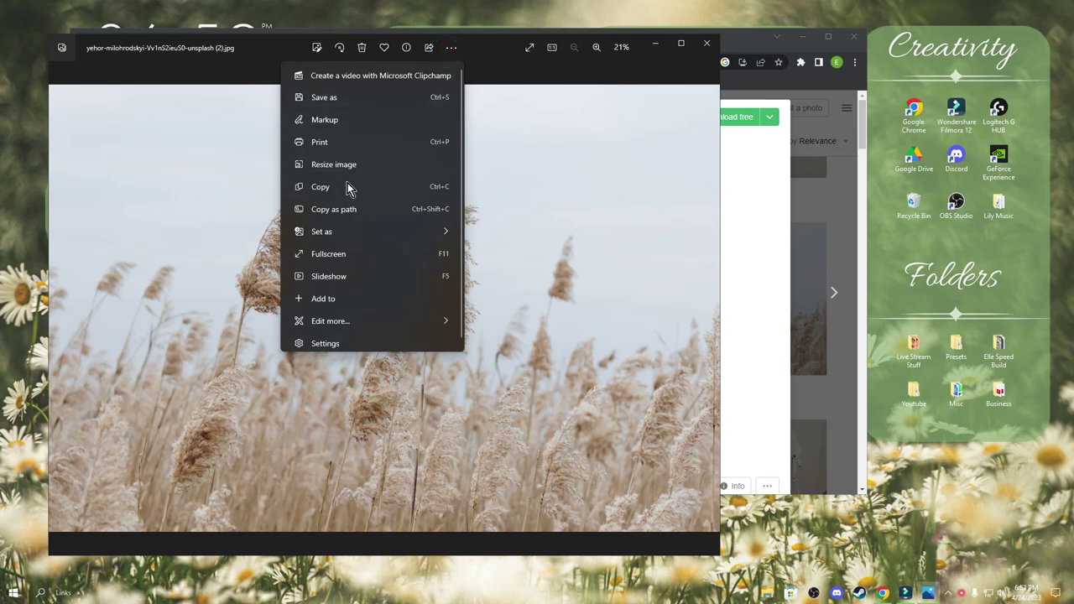
pyautogui.click(330, 99)
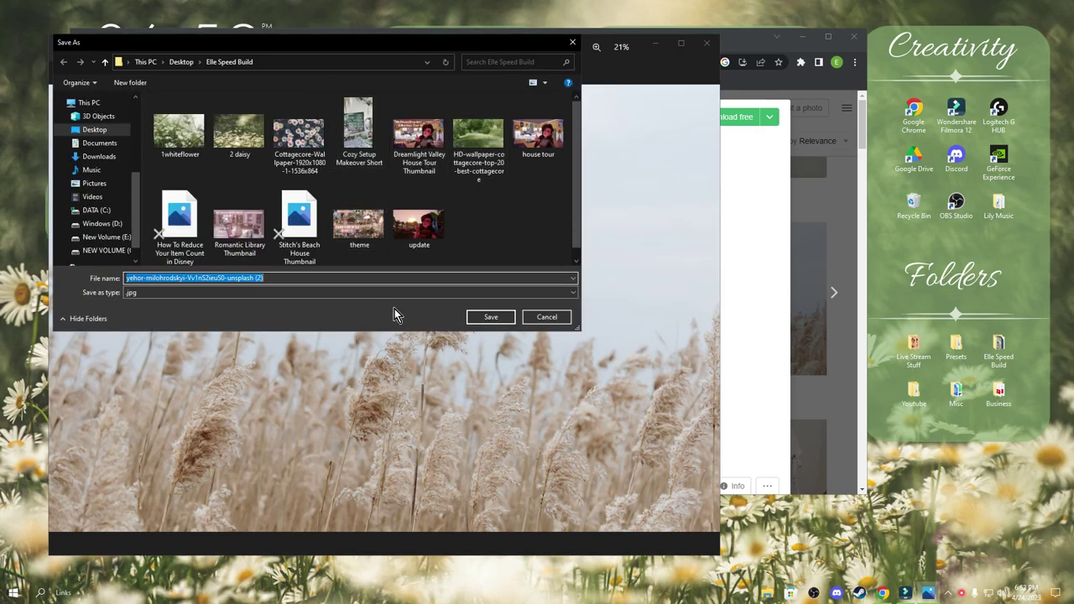
pyautogui.write('boho ')
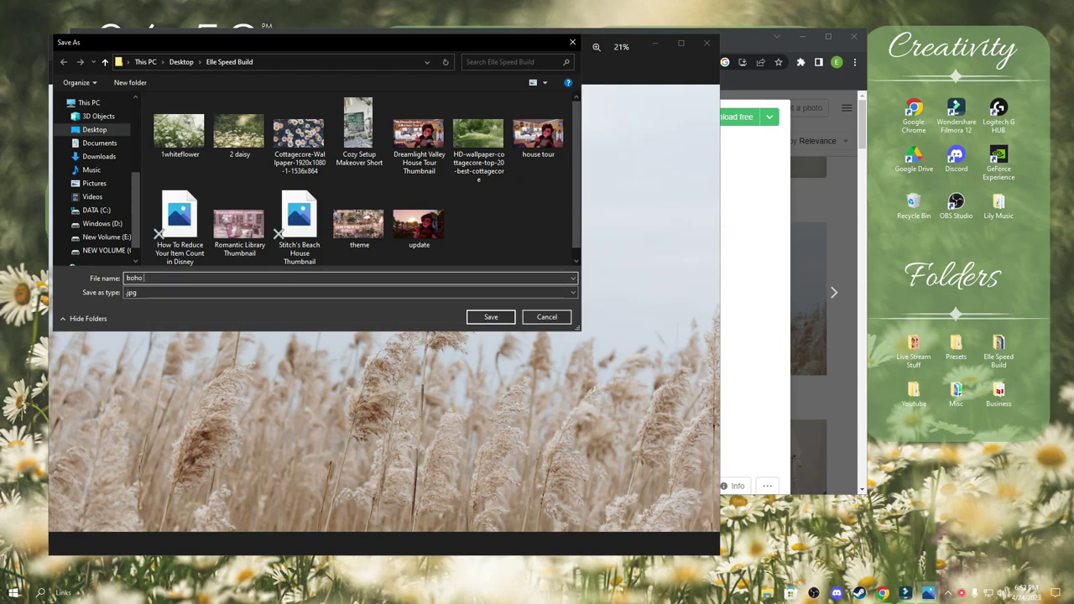
pyautogui.write('background')
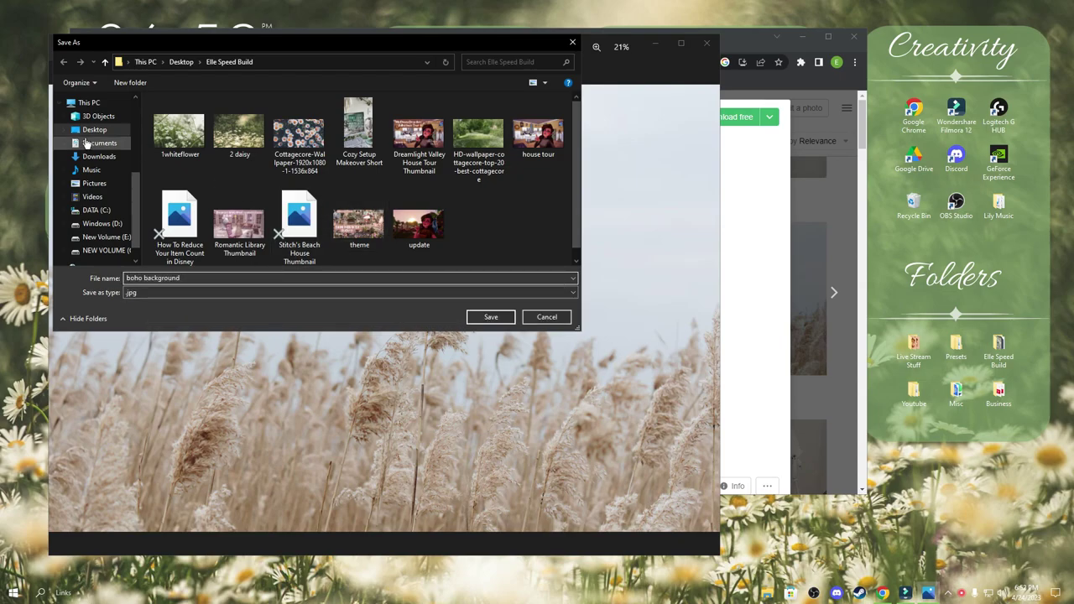
pyautogui.click(94, 129)
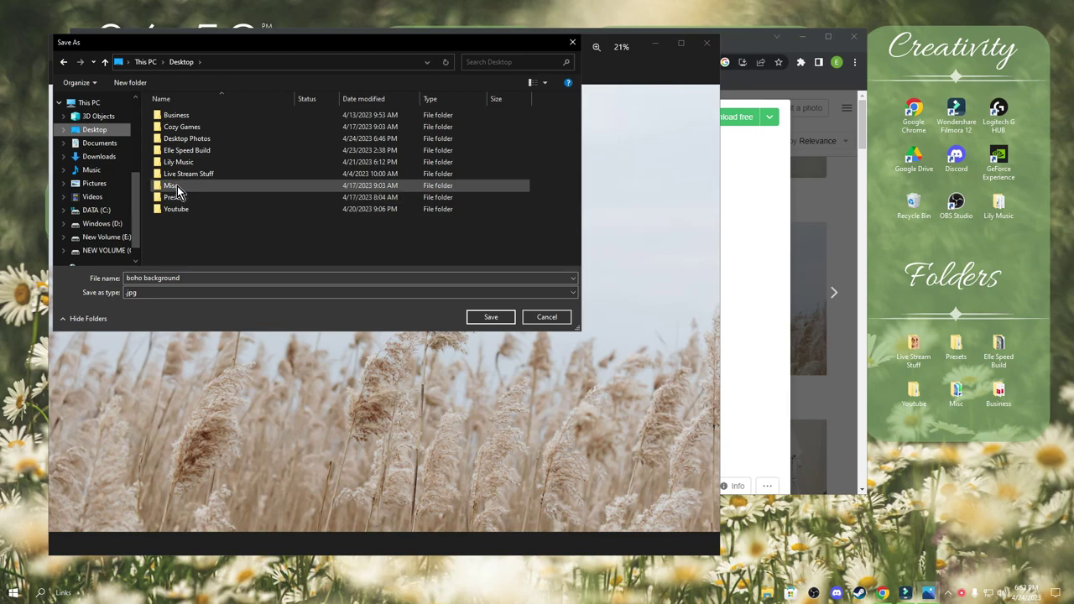
pyautogui.doubleClick(187, 139)
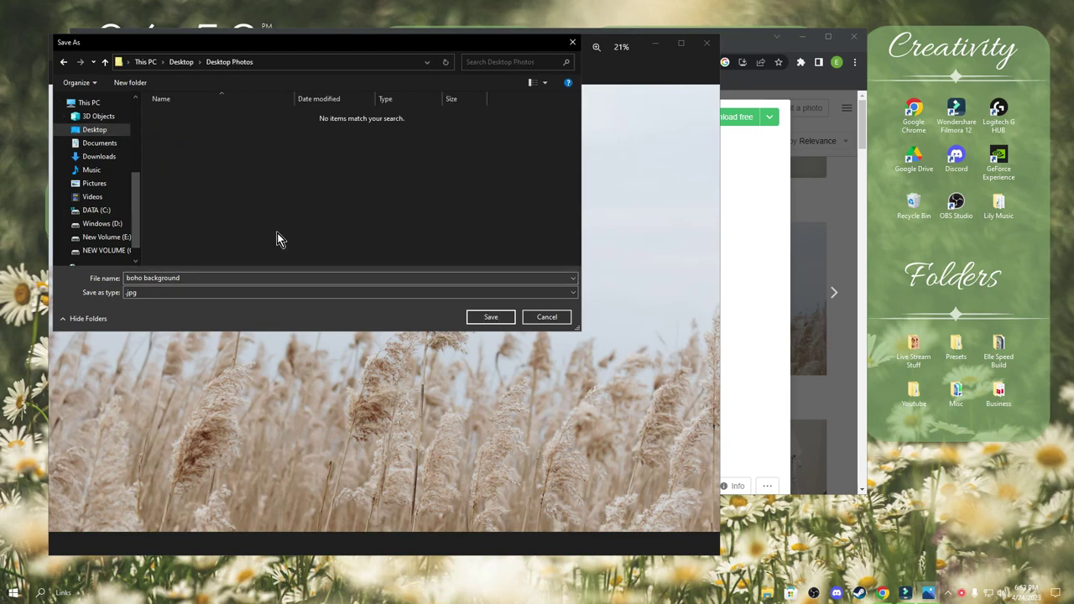
pyautogui.click(480, 315)
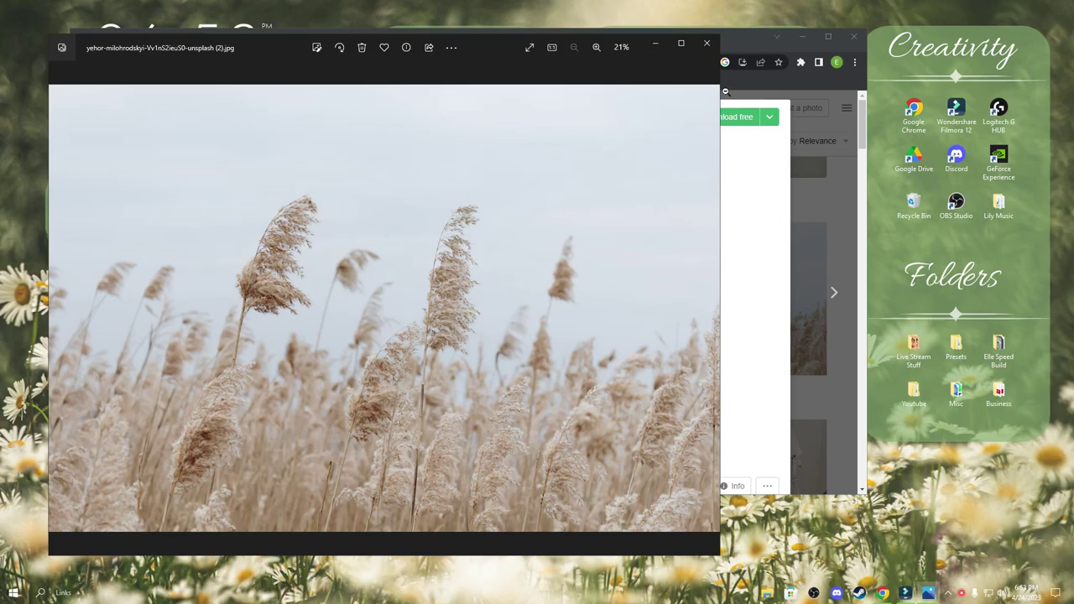
pyautogui.click(704, 45)
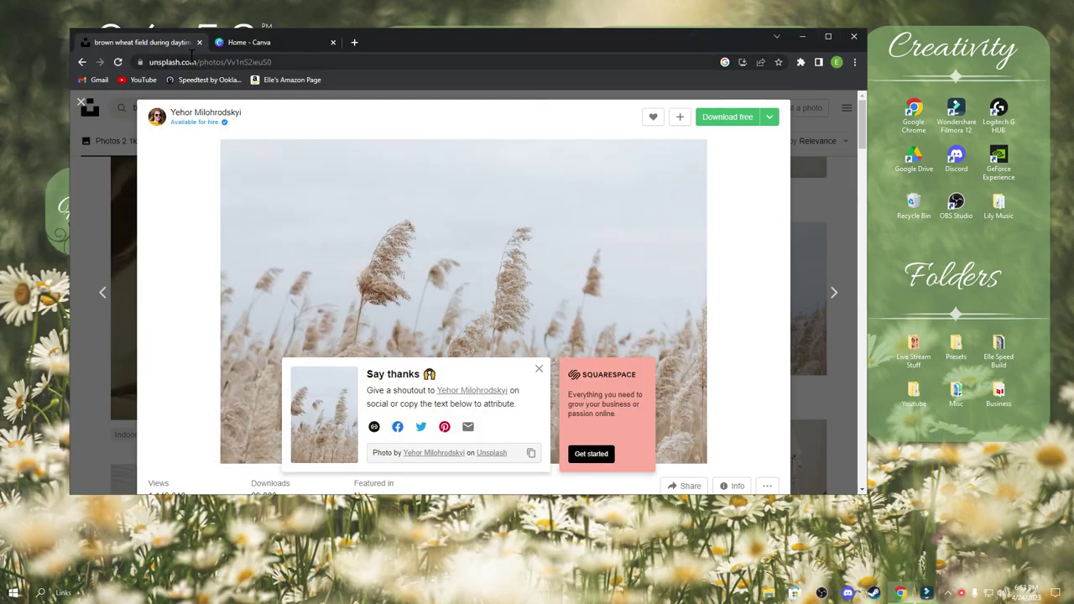
# - Switch to Canva, search templates for "desktop wallpaper", and create a blank Desktop Wallpaper design, skipping the tour
pyautogui.click(199, 42)
pyautogui.click(439, 150)
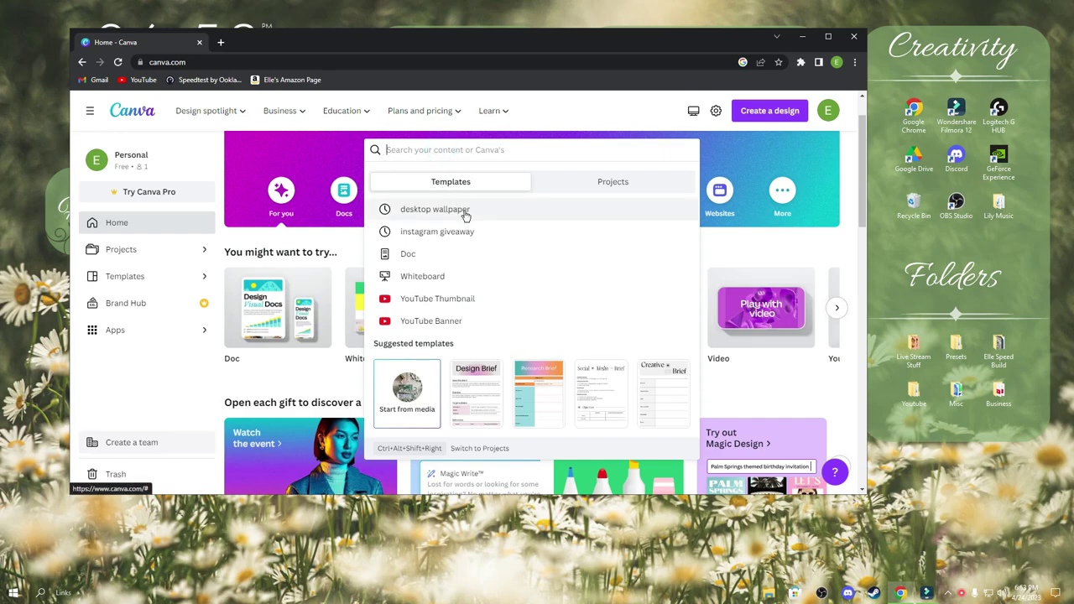
pyautogui.click(434, 209)
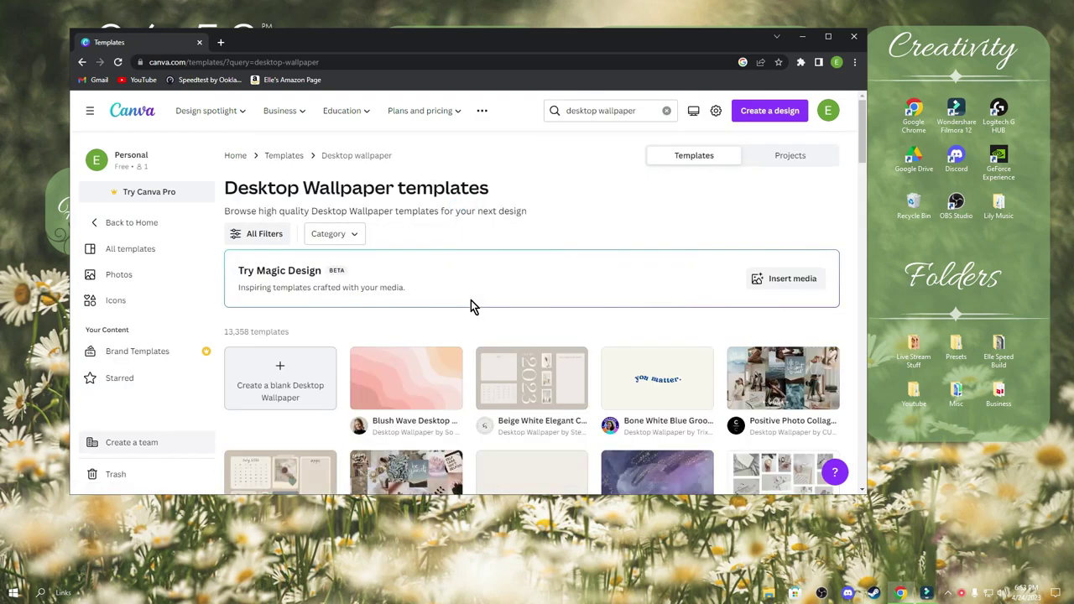
pyautogui.scroll(-2, 424, 289)
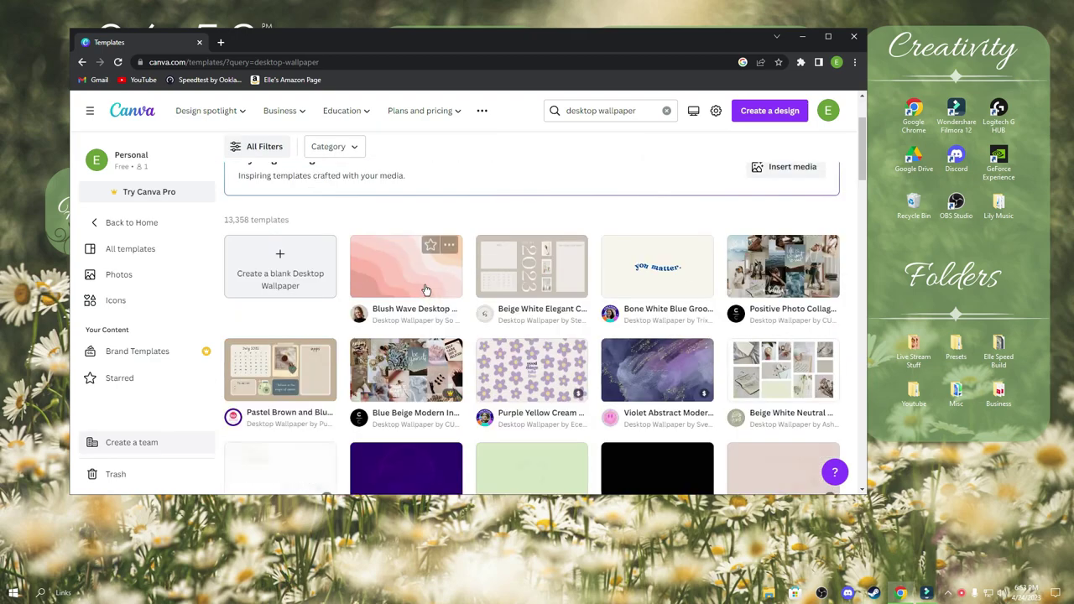
pyautogui.click(319, 291)
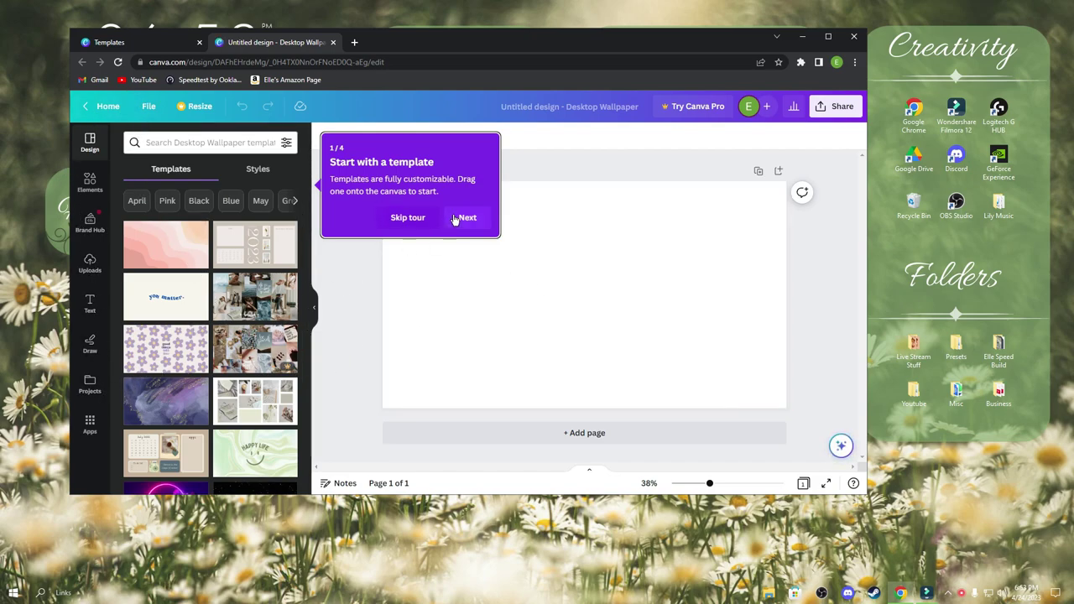
pyautogui.click(424, 223)
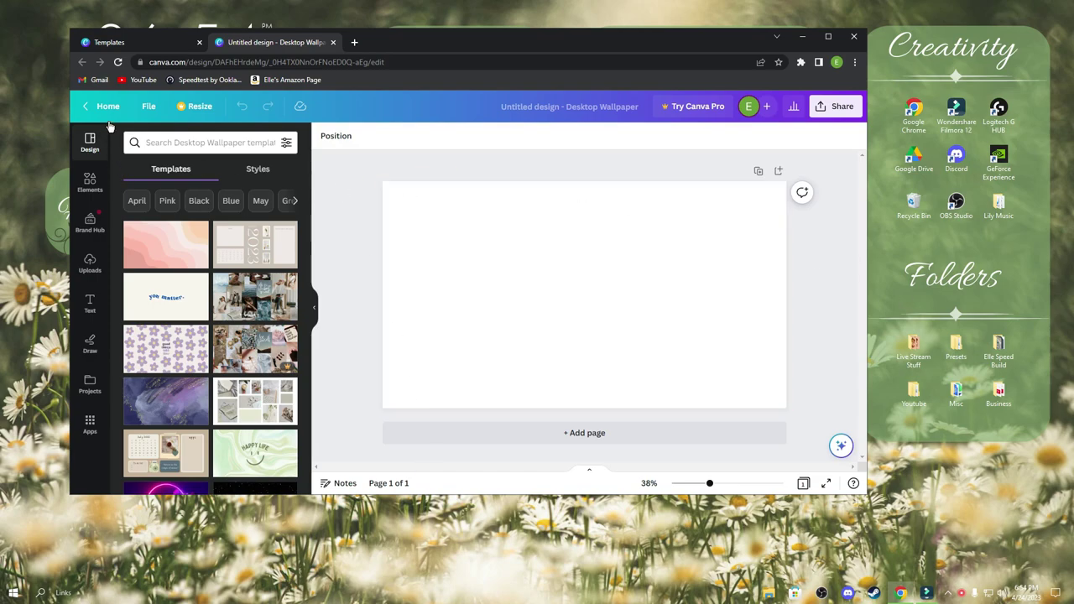
# - Import the "boho background" image from the Desktop Photos folder into the design's uploads
pyautogui.click(148, 107)
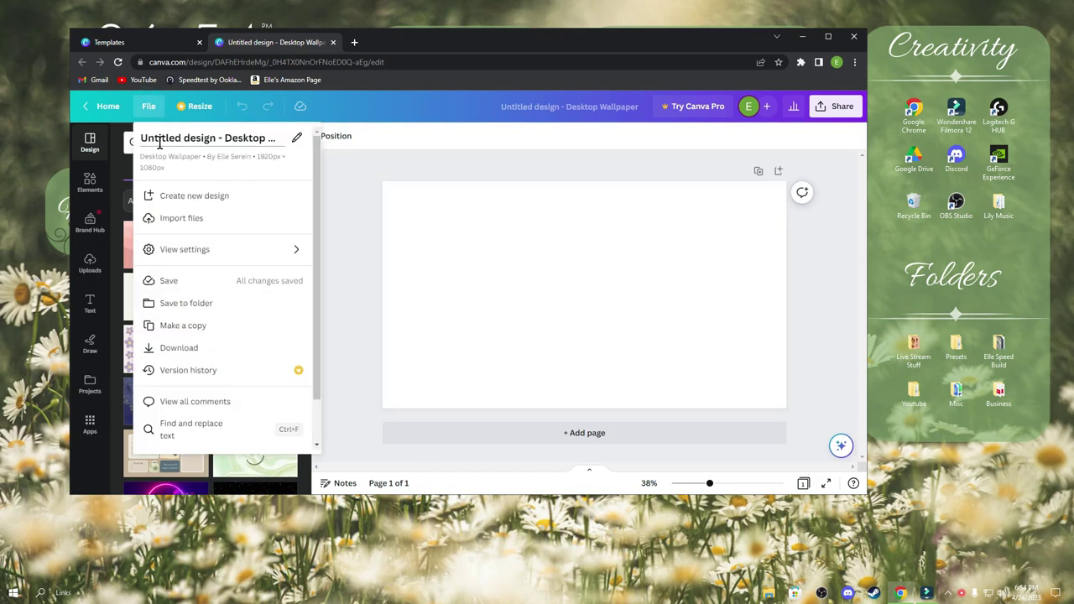
pyautogui.click(173, 222)
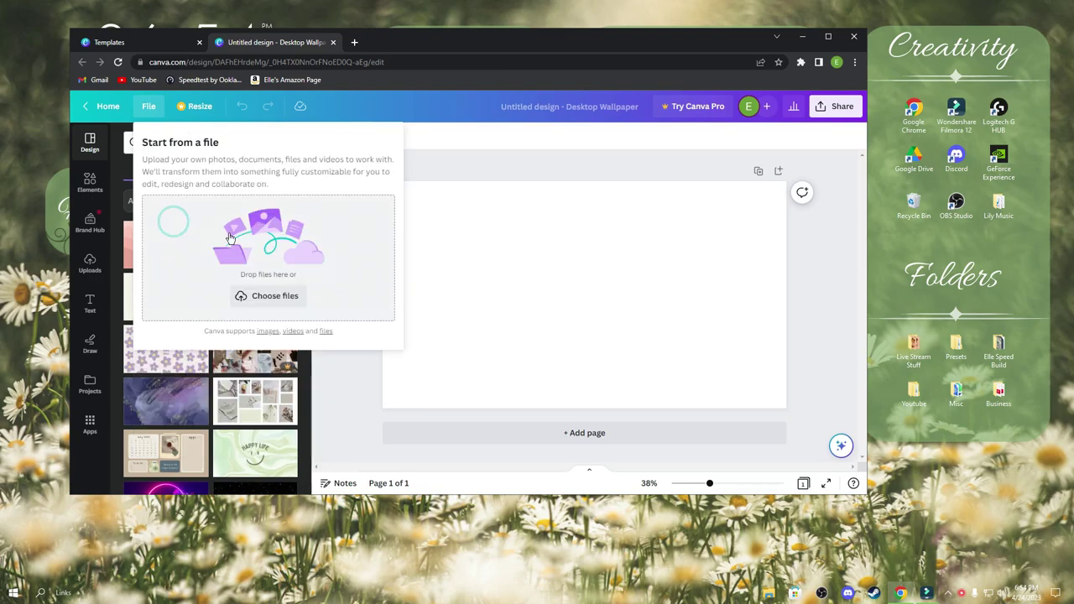
pyautogui.click(277, 296)
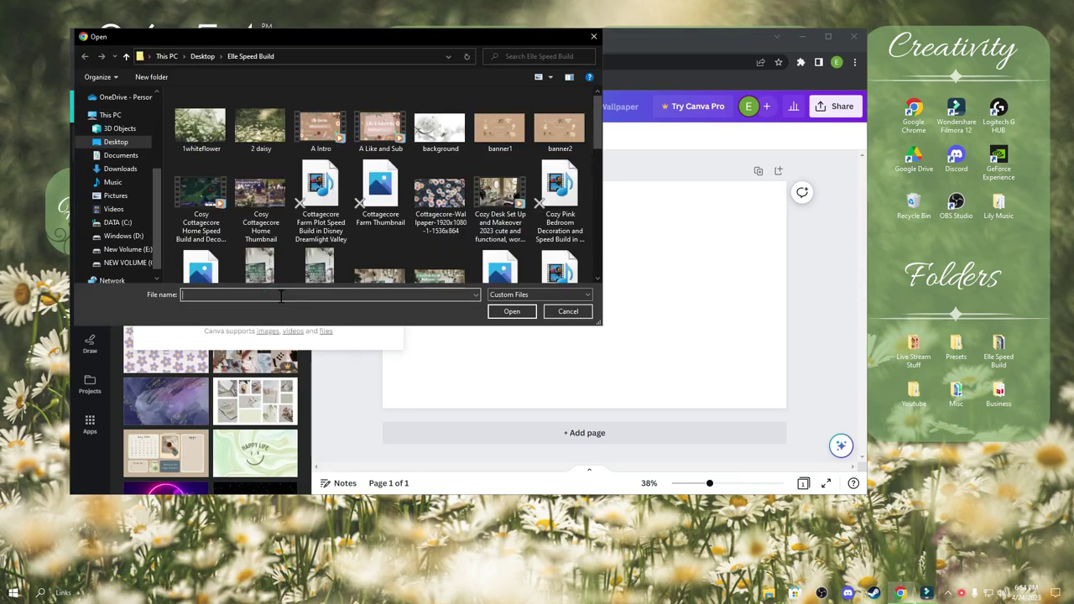
pyautogui.click(139, 143)
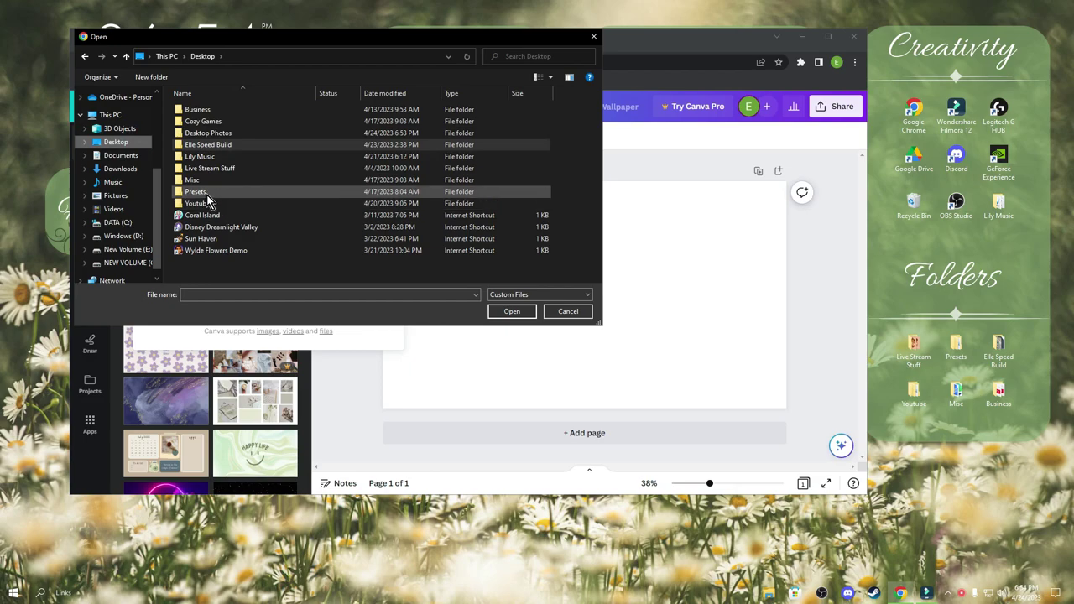
pyautogui.doubleClick(239, 139)
pyautogui.click(217, 142)
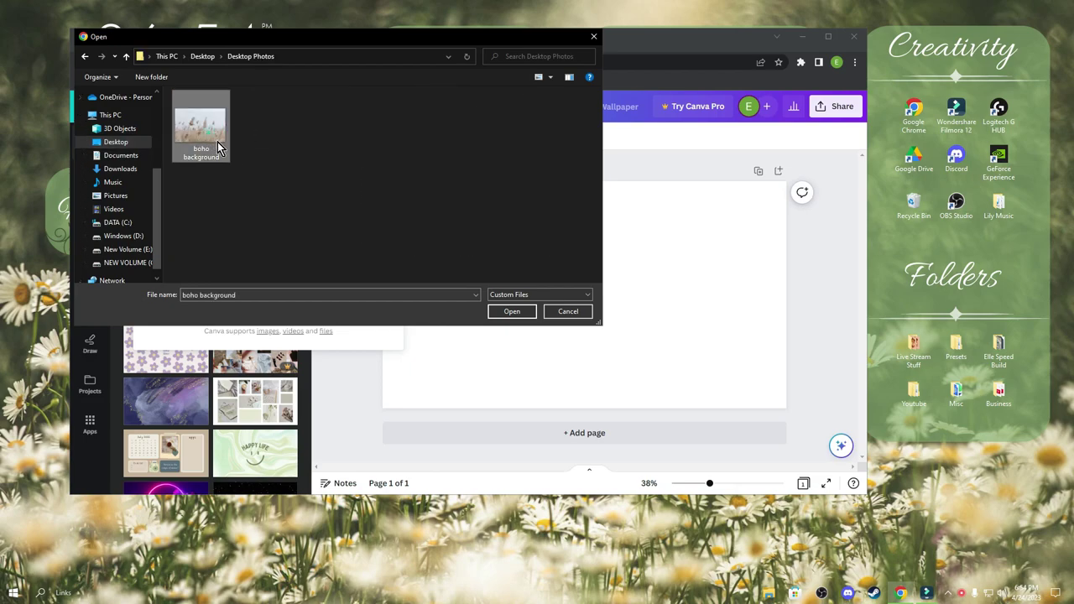
pyautogui.click(526, 316)
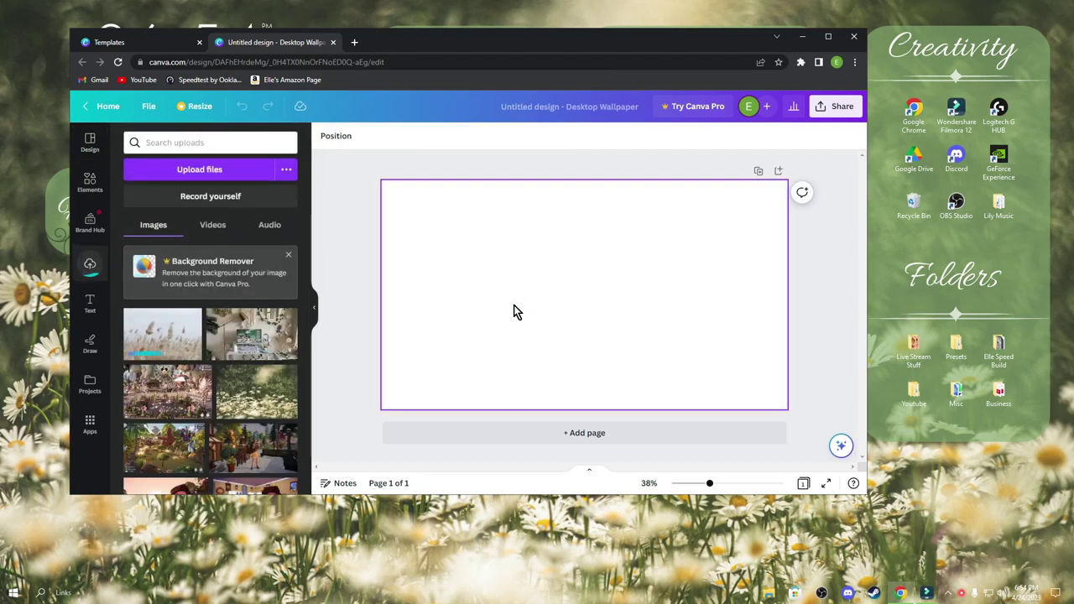
# - Place the uploaded wheat field photo on the page and enlarge it to cover the whole page
pyautogui.click(174, 343)
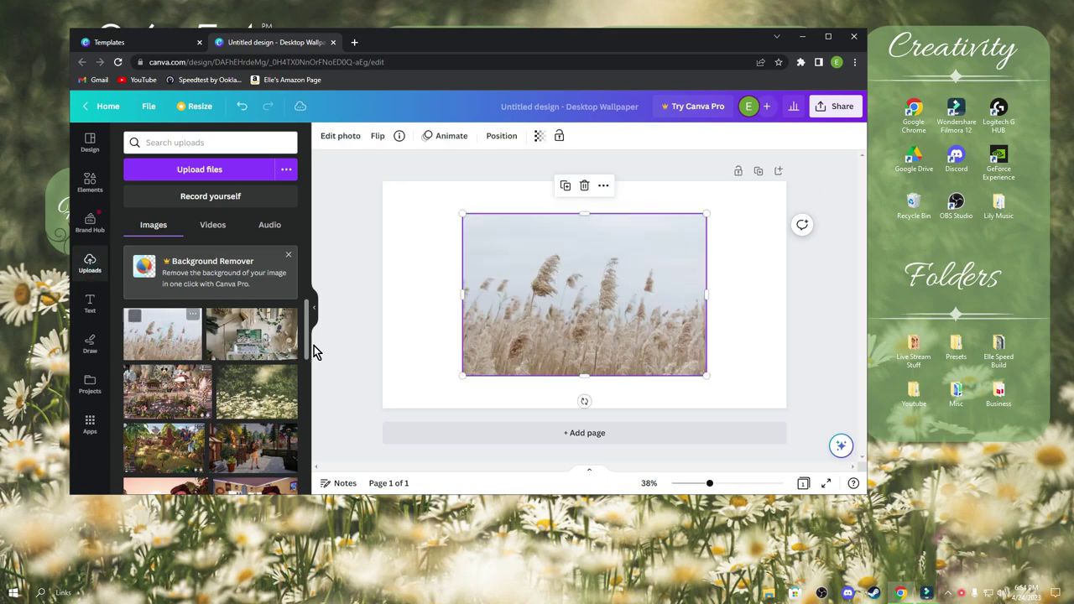
pyautogui.moveTo(461, 213); pyautogui.dragTo(407, 210)
pyautogui.moveTo(707, 377); pyautogui.dragTo(768, 397)
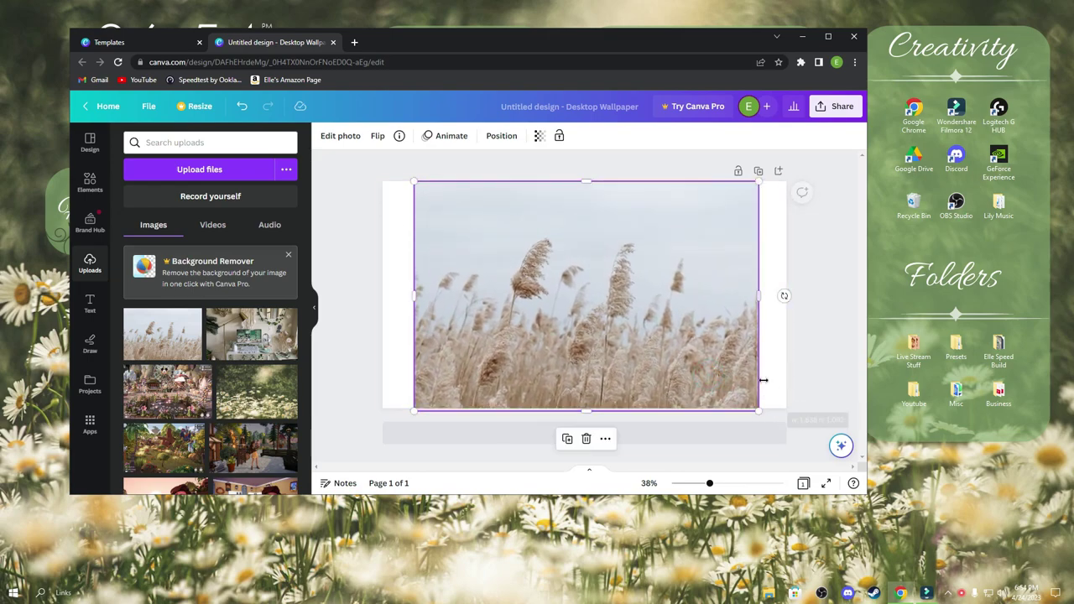
pyautogui.moveTo(758, 298); pyautogui.dragTo(786, 298)
pyautogui.moveTo(412, 290); pyautogui.dragTo(379, 296)
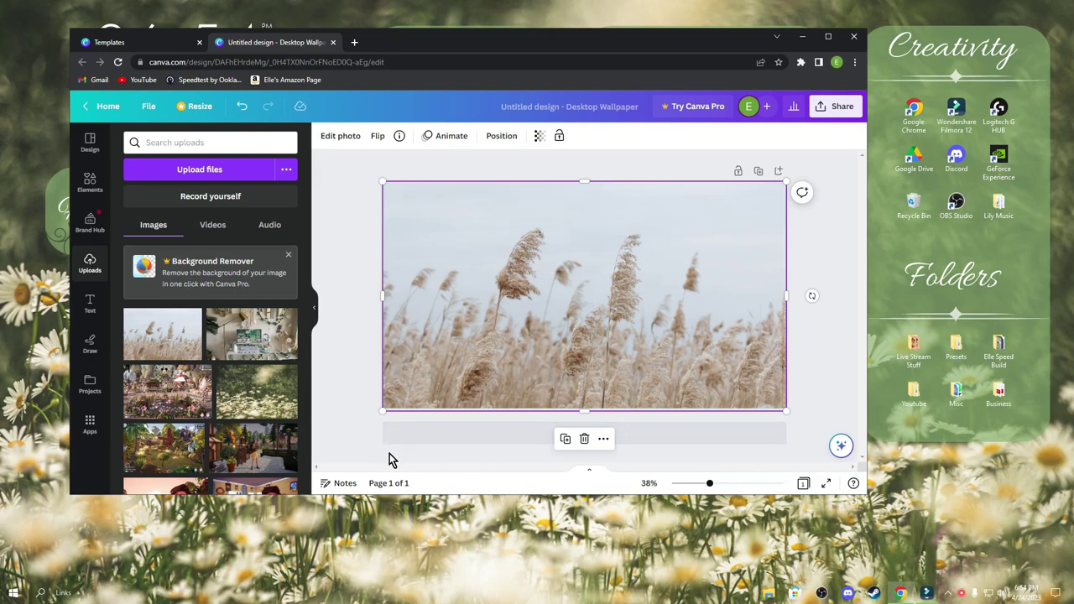
pyautogui.click(356, 380)
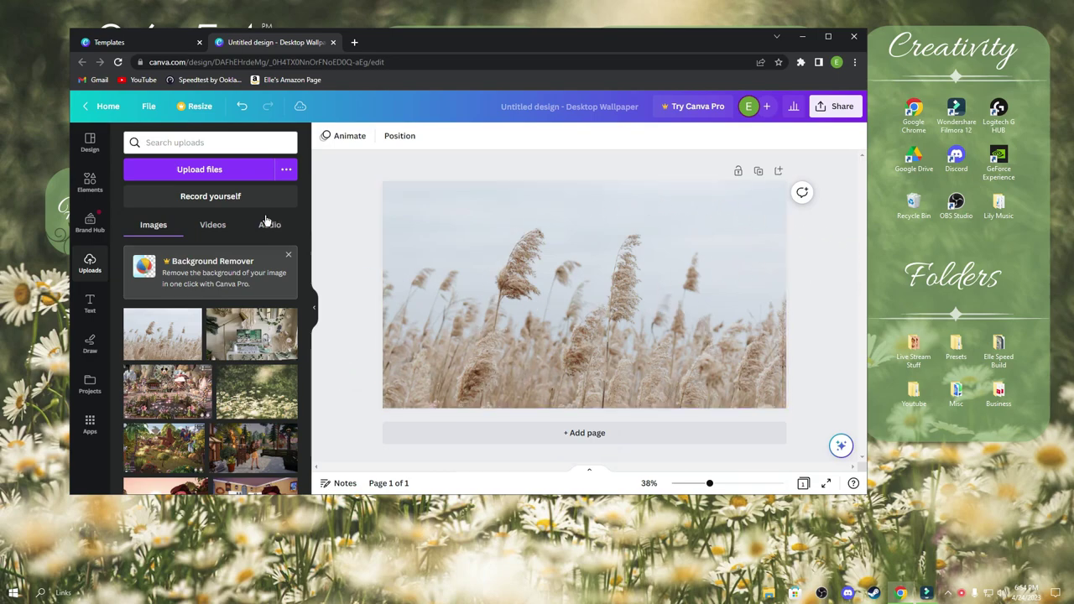
# - Search the elements for "rounded square" and add the rounded square shape to the page
pyautogui.click(91, 183)
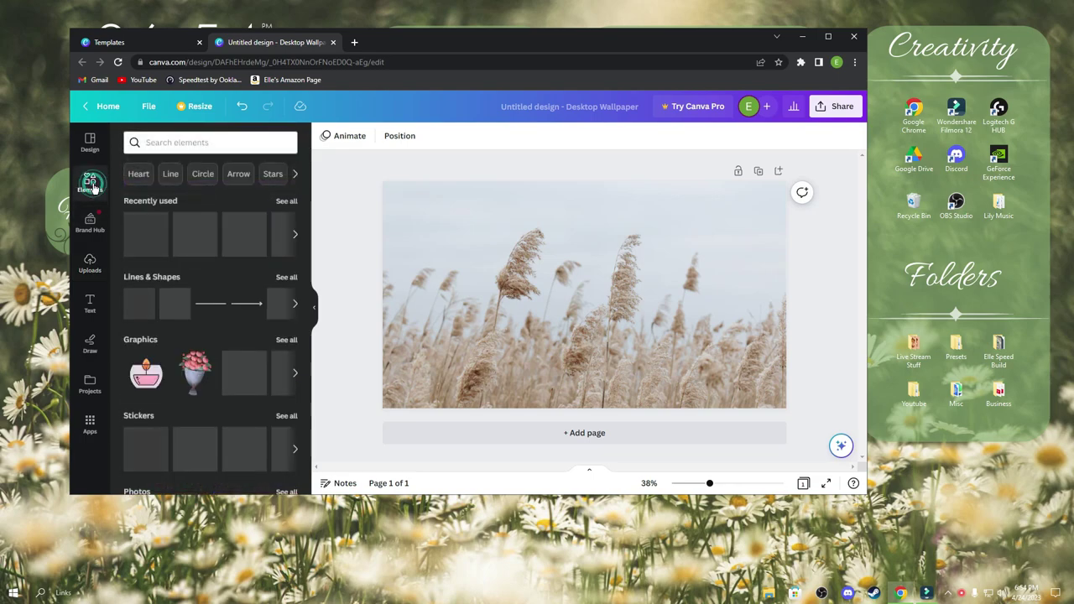
pyautogui.click(207, 143)
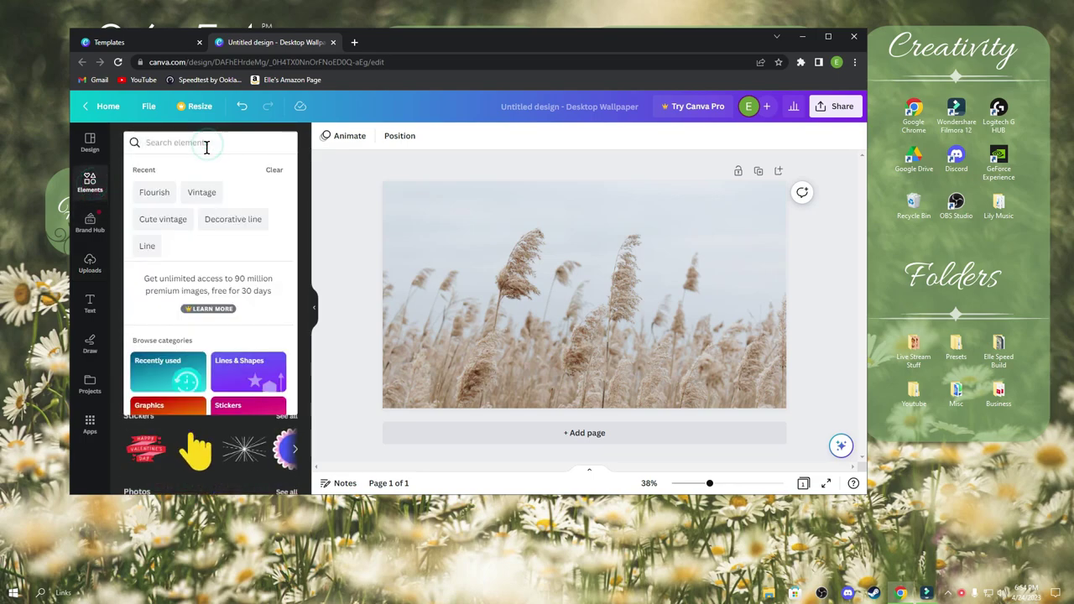
pyautogui.write('rounde')
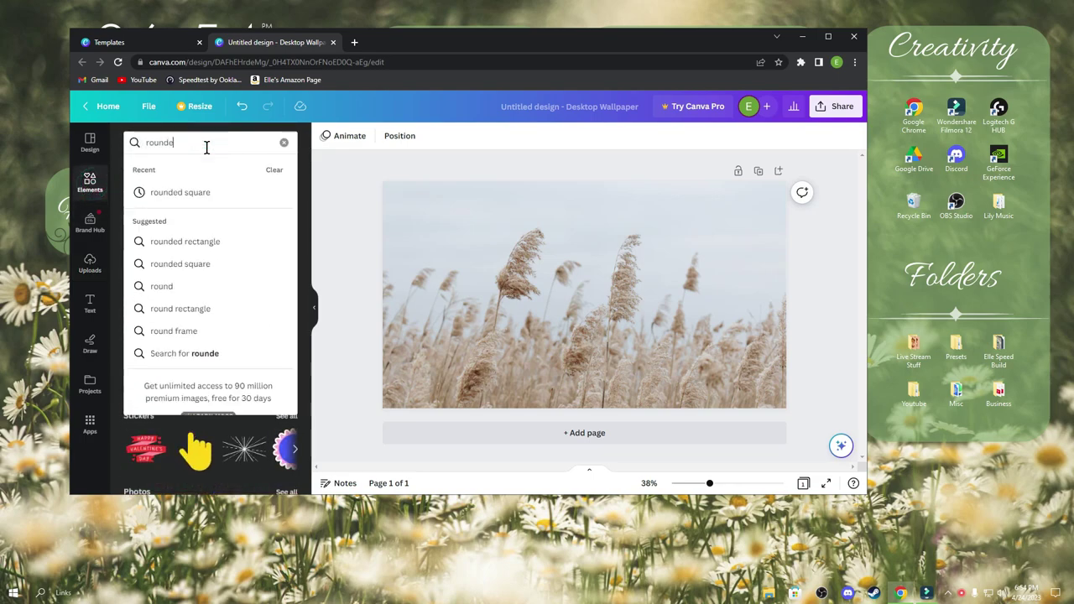
pyautogui.write('d square')
pyautogui.click(196, 192)
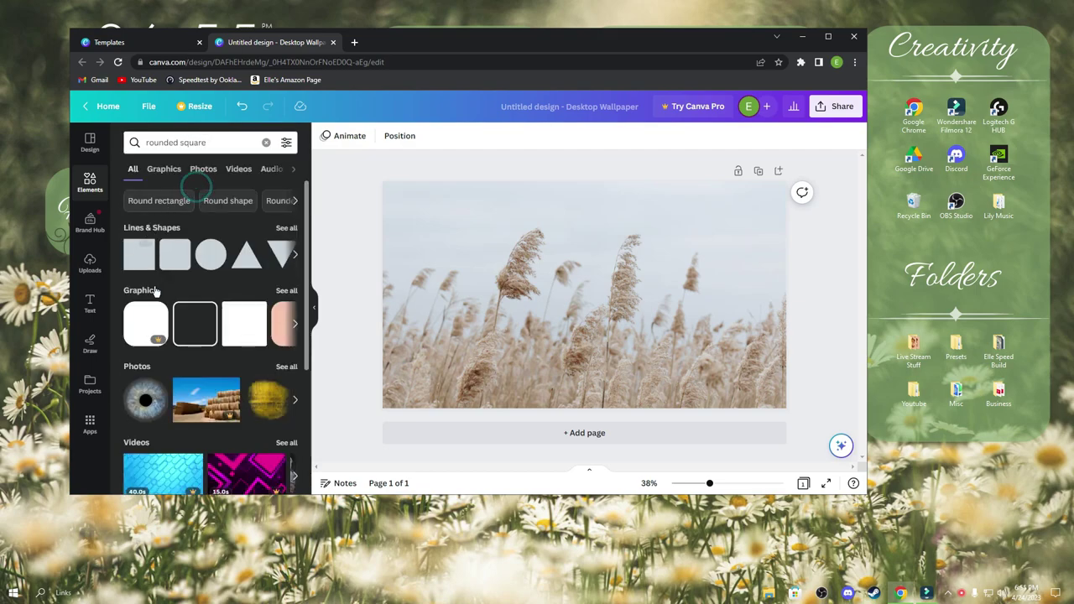
pyautogui.click(174, 253)
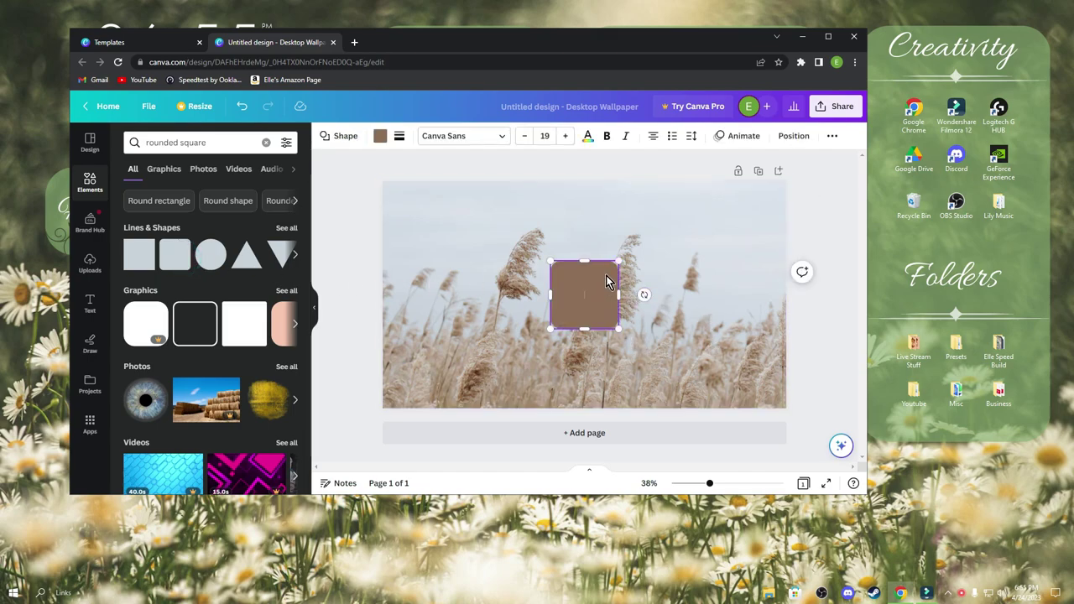
# - Stretch the rounded square into a tall, narrow panel nearly the page's height and move it near the page's right edge
pyautogui.moveTo(617, 261); pyautogui.dragTo(627, 194)
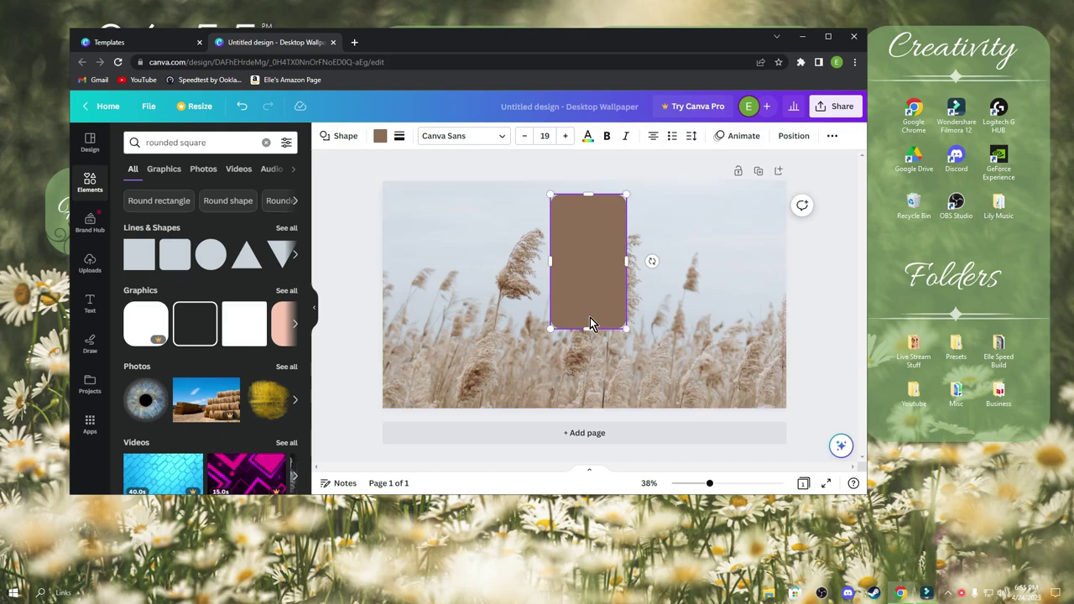
pyautogui.moveTo(588, 329); pyautogui.dragTo(603, 384)
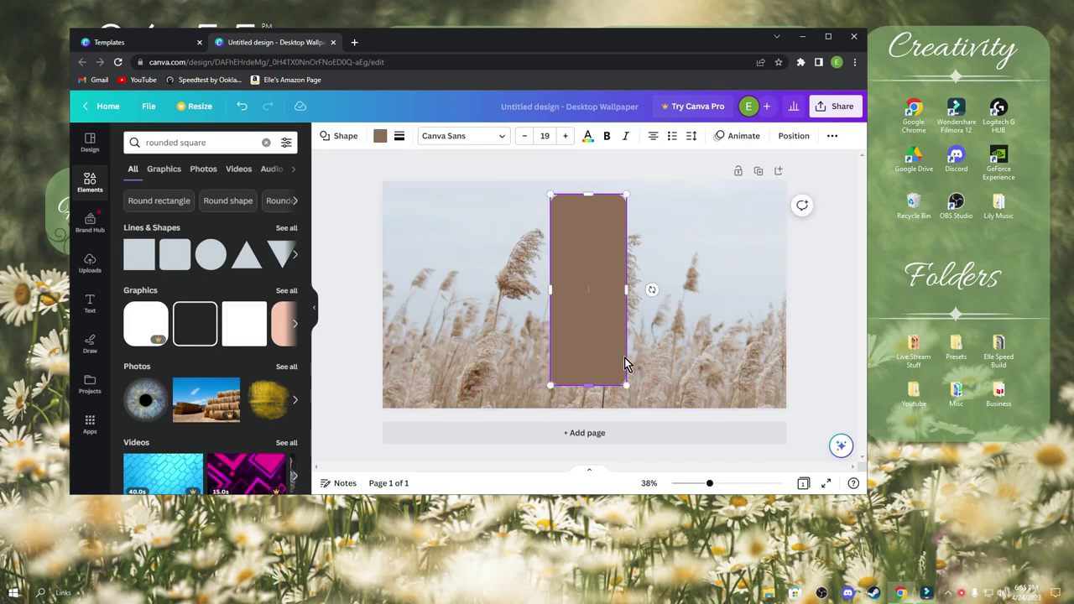
pyautogui.click(702, 330)
pyautogui.moveTo(599, 300); pyautogui.dragTo(737, 299)
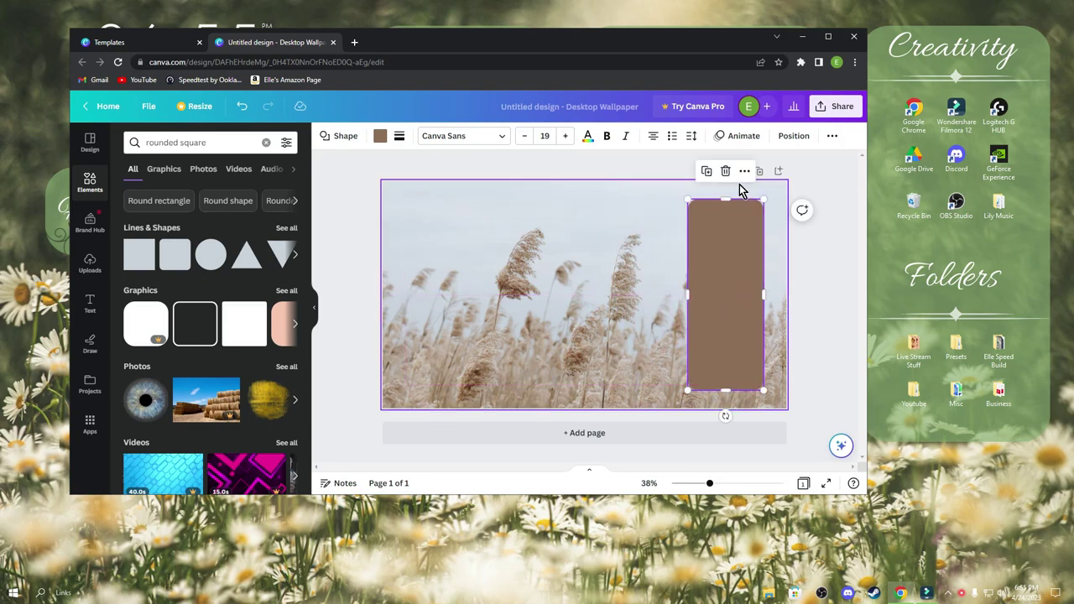
# - Set the brown rounded panel's transparency to 71
pyautogui.click(830, 136)
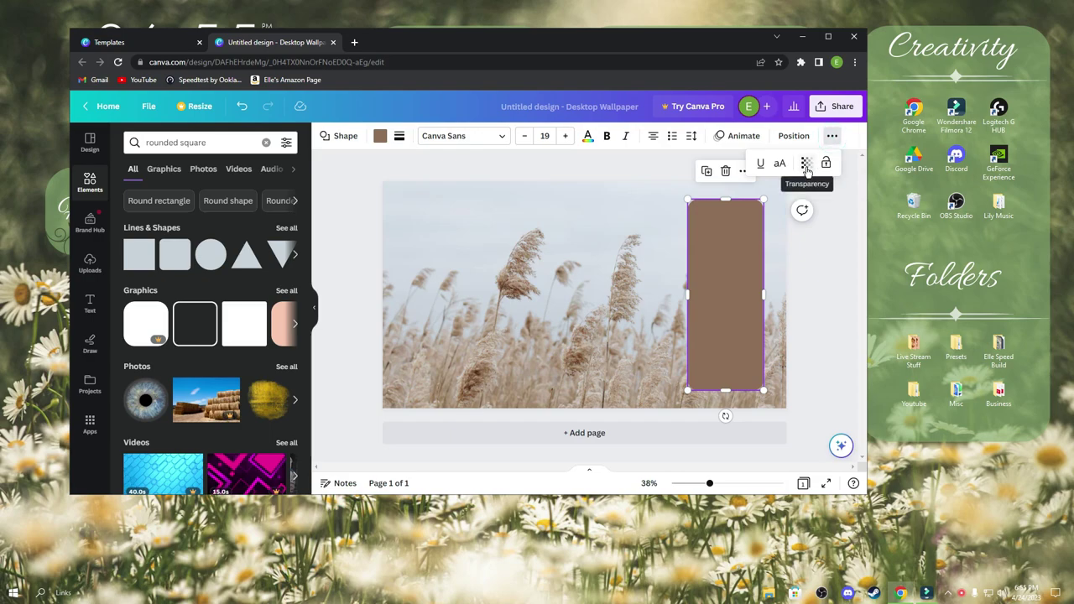
pyautogui.click(805, 165)
pyautogui.moveTo(807, 213); pyautogui.dragTo(777, 221)
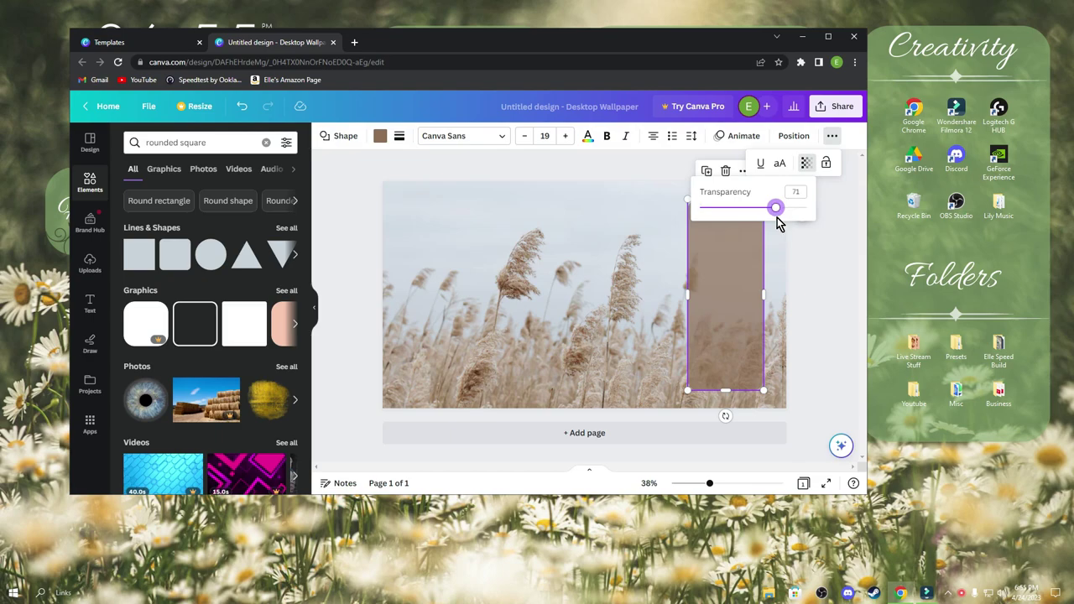
# - Try recoloring the tall rounded panel with tones sampled from the wheat photo, first #856145 and then #B6A89F
pyautogui.click(839, 247)
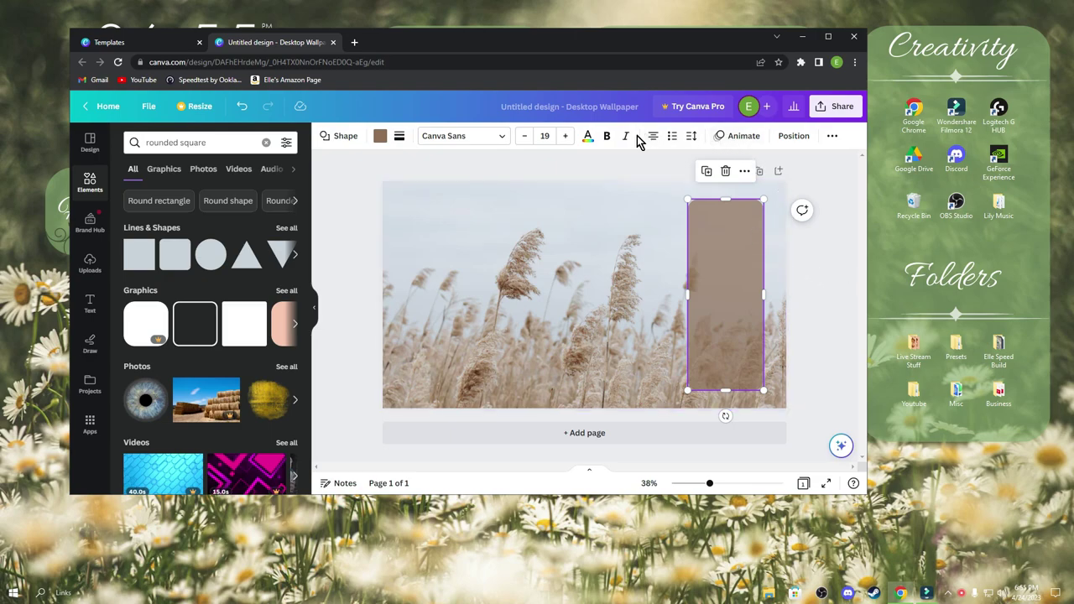
pyautogui.click(379, 138)
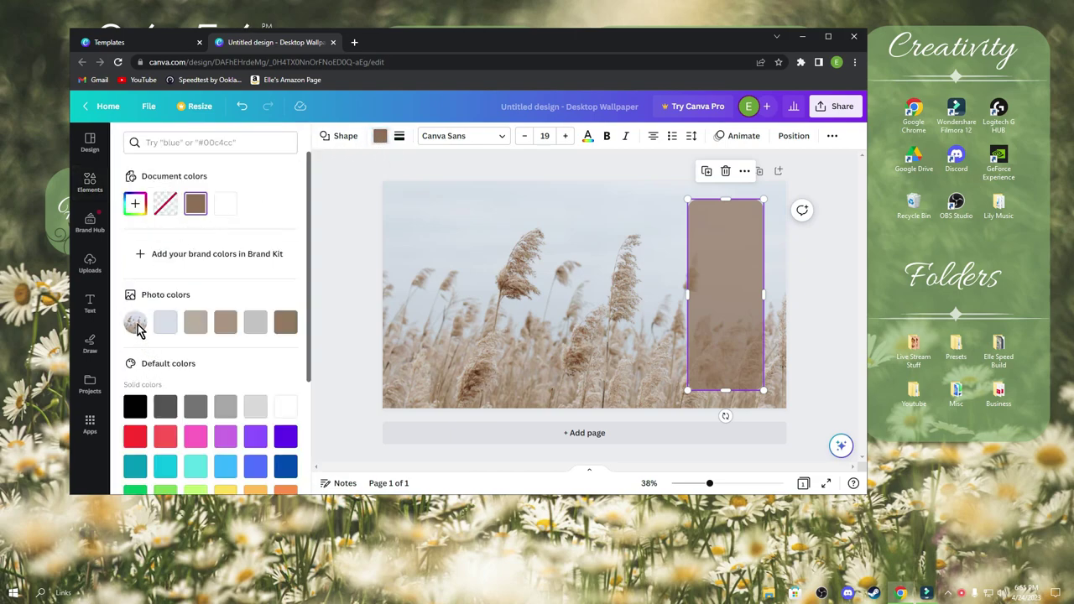
pyautogui.click(135, 203)
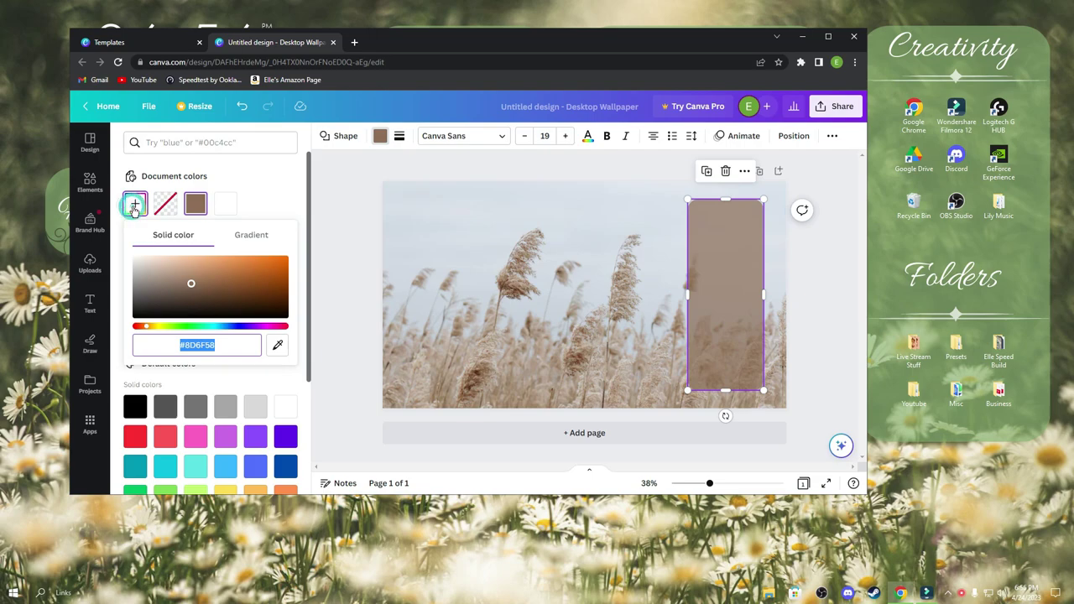
pyautogui.click(276, 347)
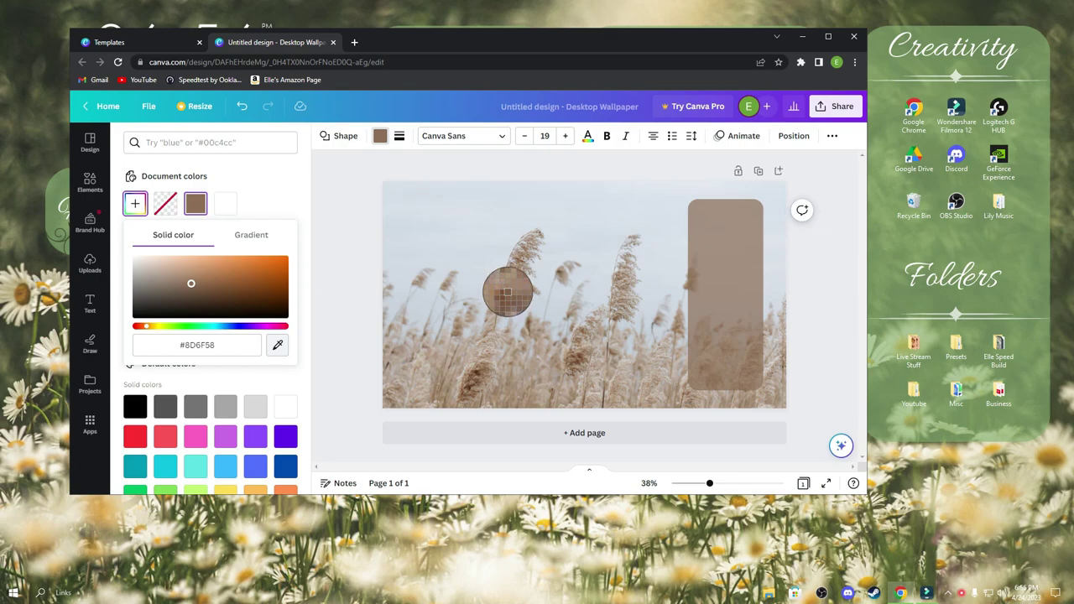
pyautogui.click(525, 257)
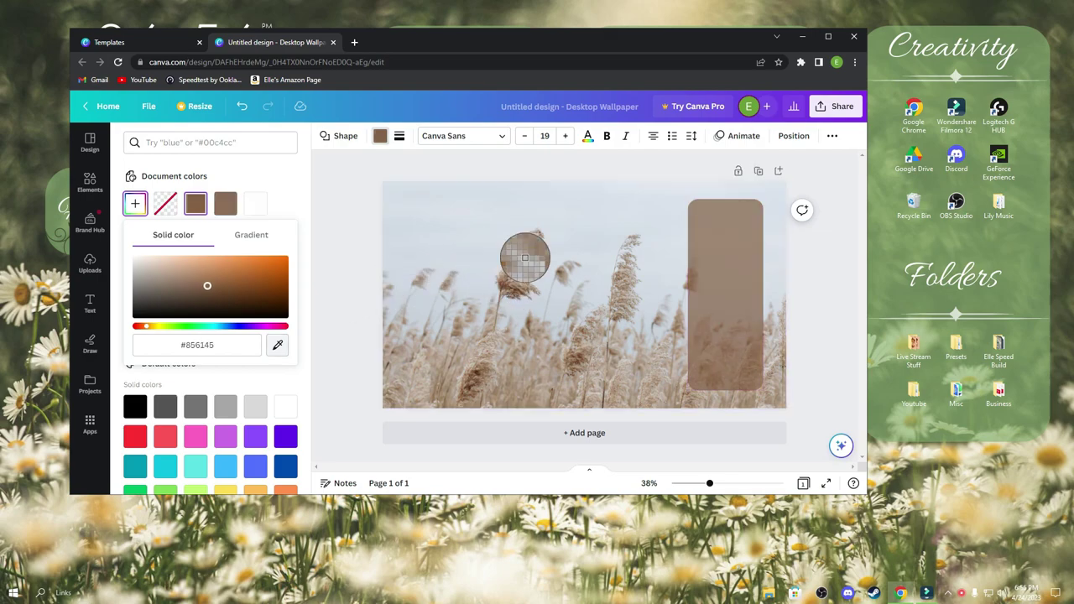
pyautogui.click(492, 344)
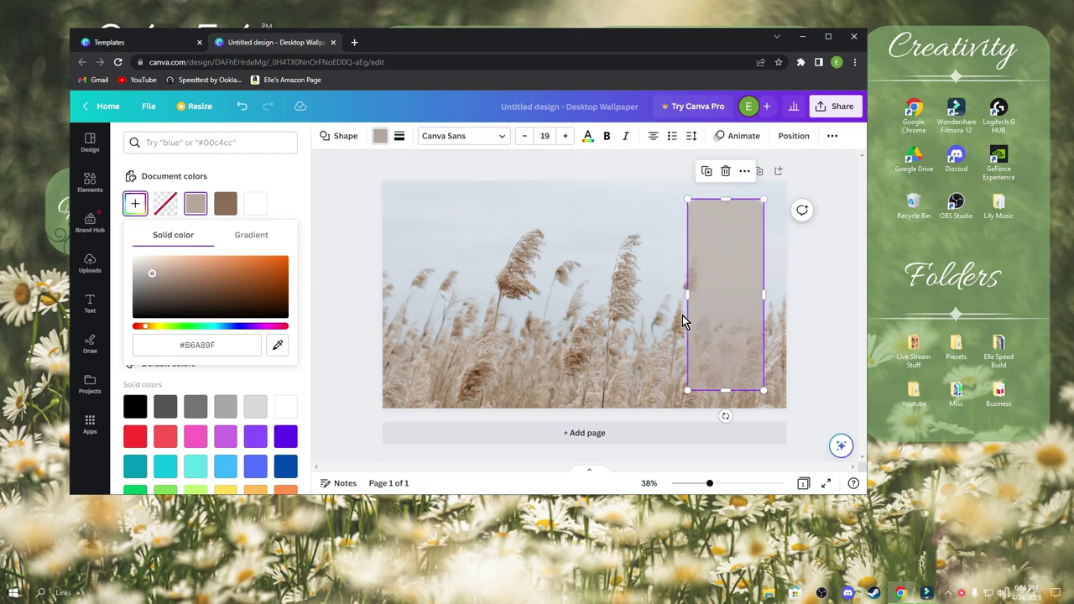
pyautogui.click(631, 326)
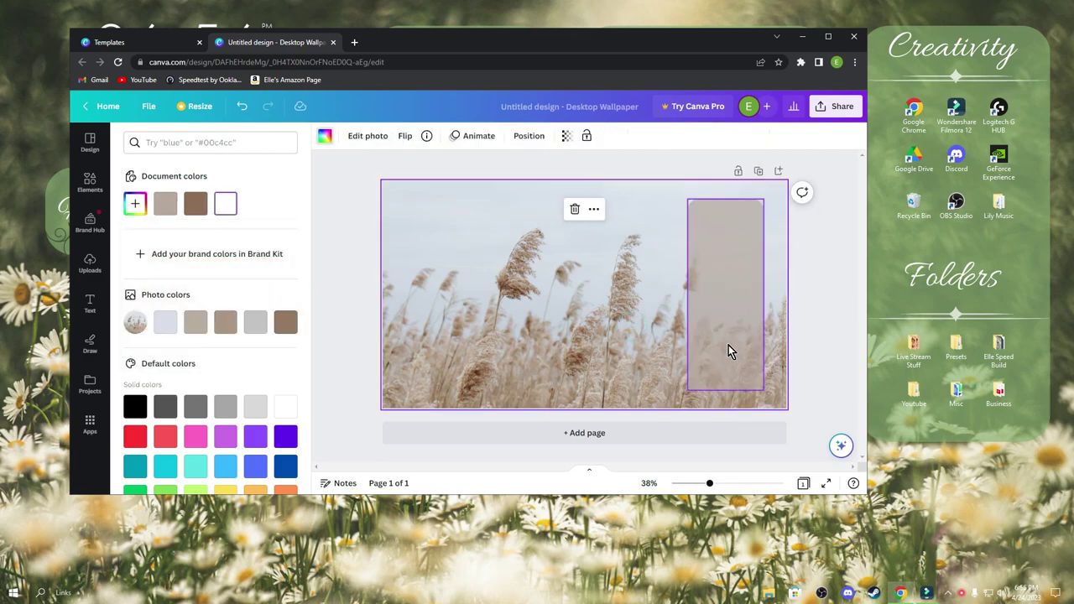
# - Recolor the tall rounded panel with the brown #927A63 sampled from the wheat near the photo's lower edge
pyautogui.click(732, 300)
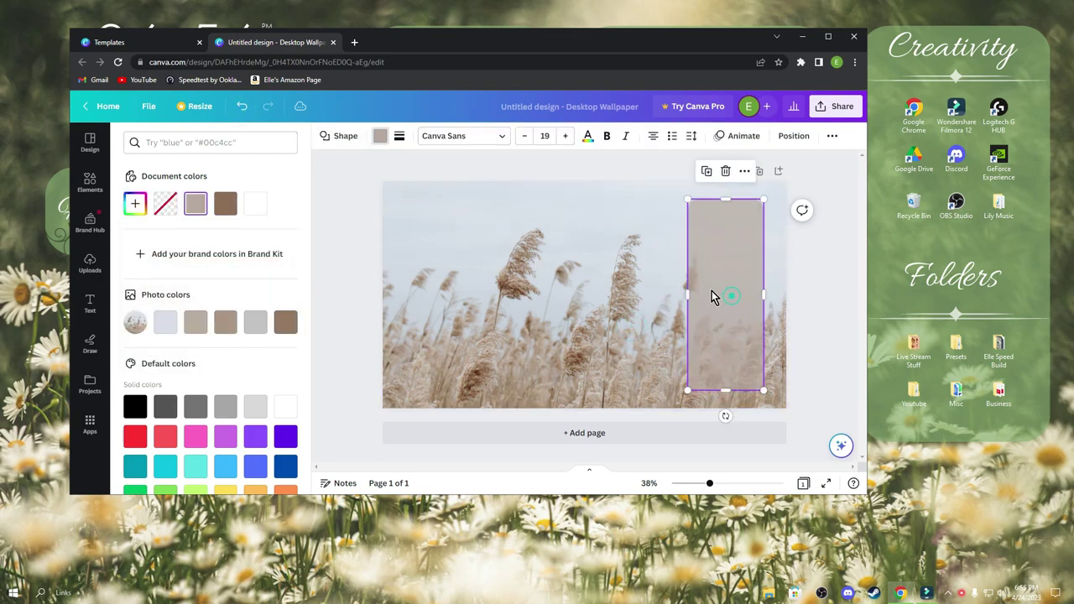
pyautogui.click(134, 203)
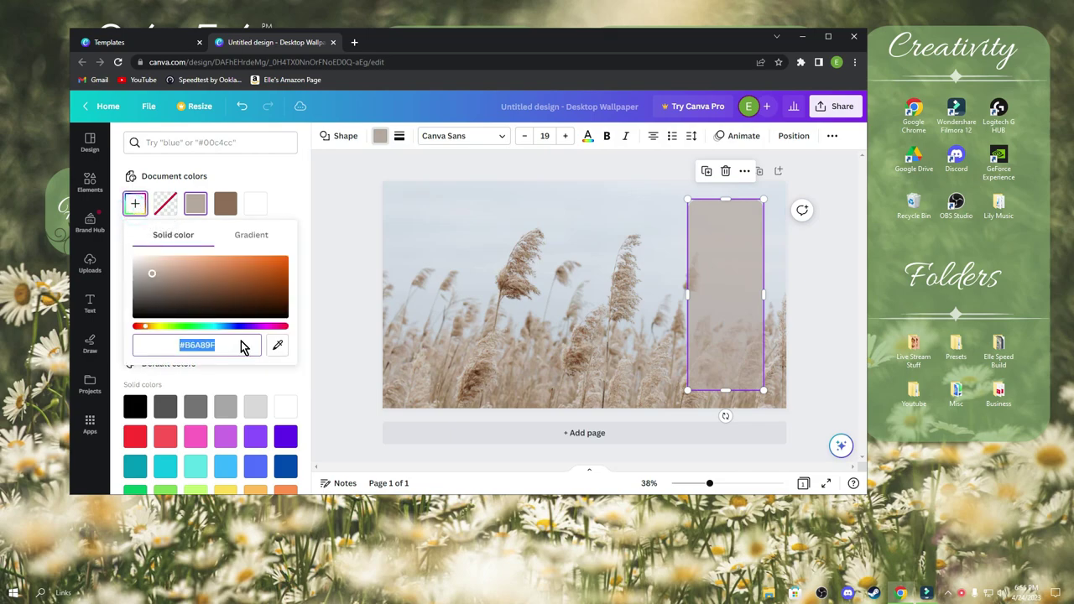
pyautogui.click(277, 345)
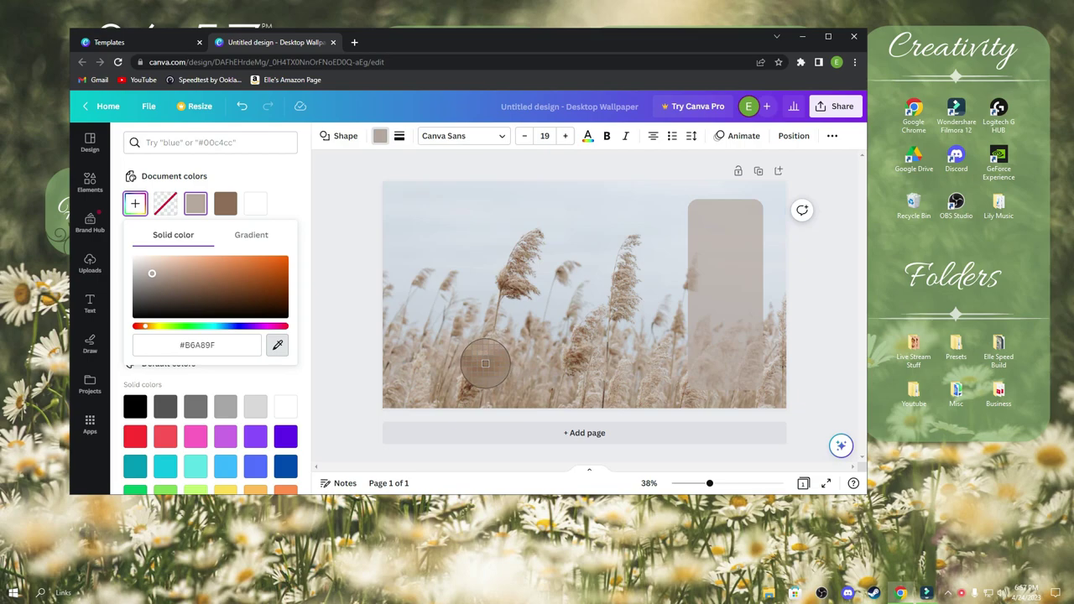
pyautogui.click(485, 363)
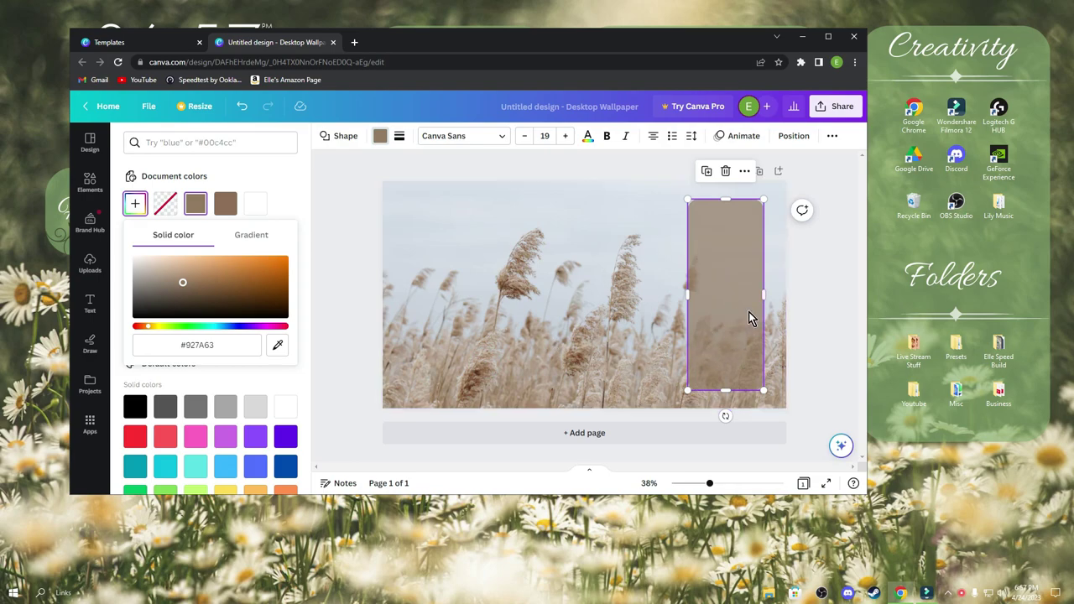
pyautogui.click(358, 272)
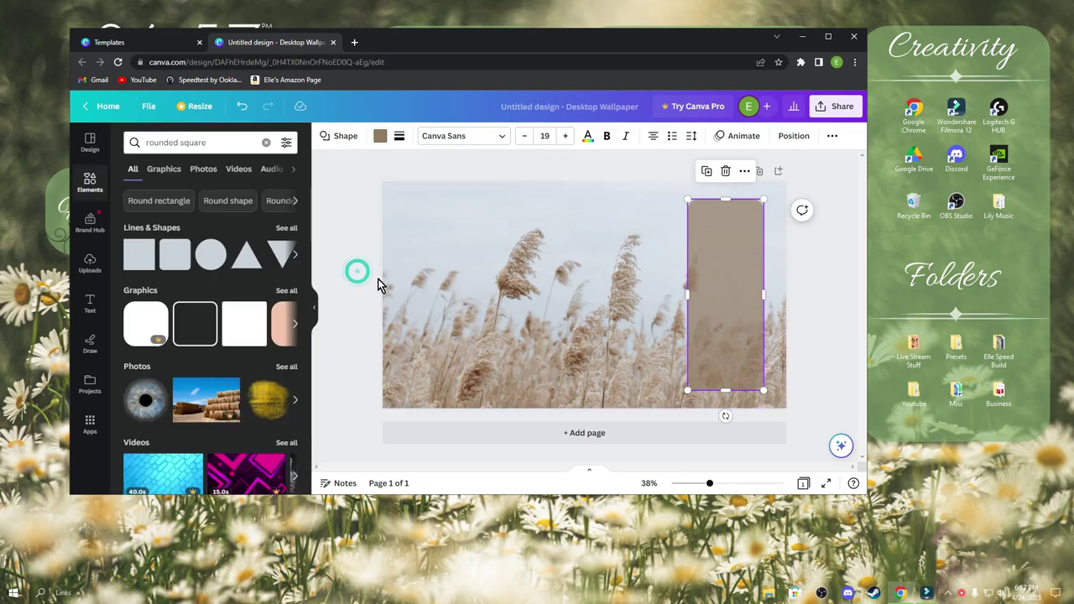
pyautogui.click(315, 312)
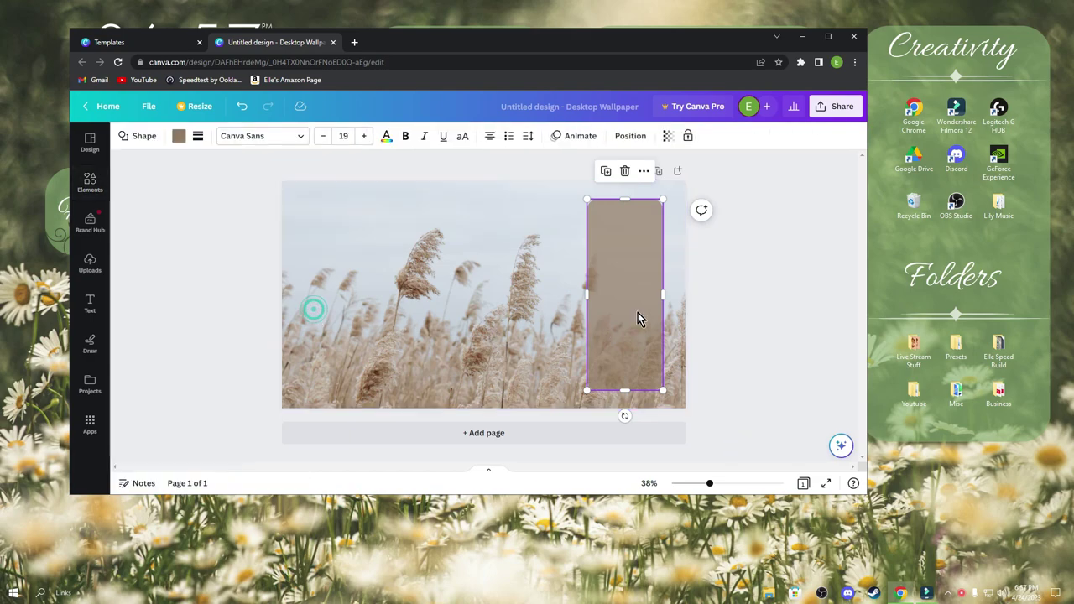
# - Duplicate the tall brown panel and move the copy to the left half of the page
pyautogui.click(538, 261)
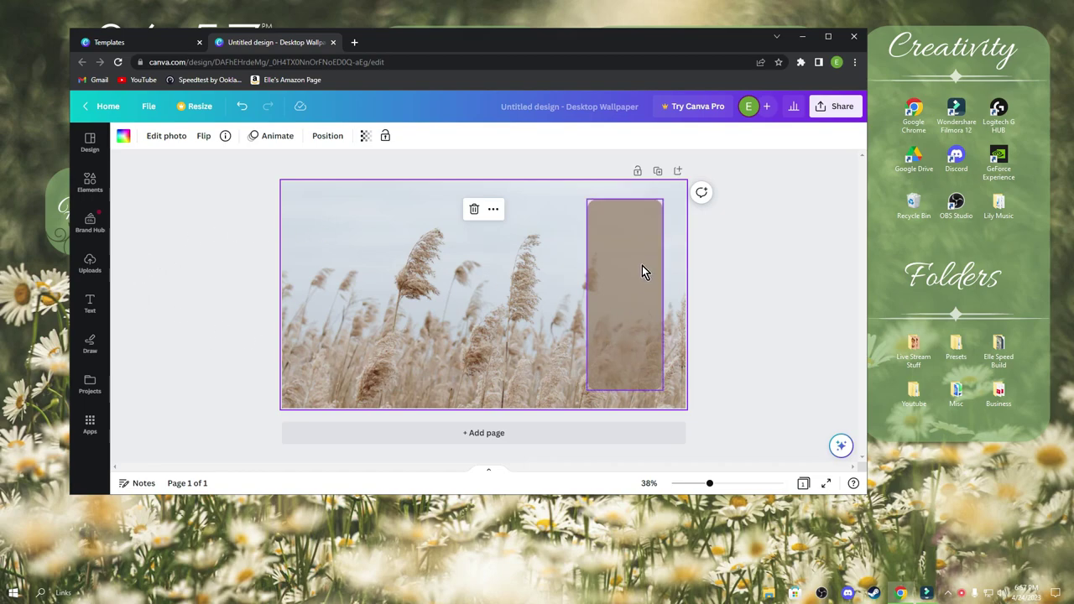
pyautogui.click(624, 247)
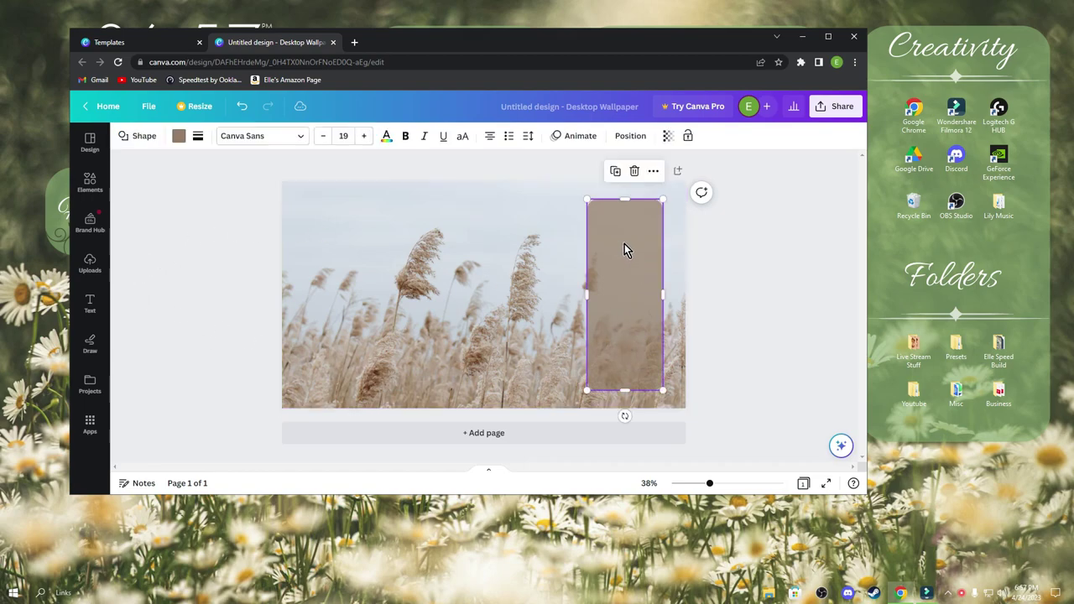
pyautogui.click(643, 172)
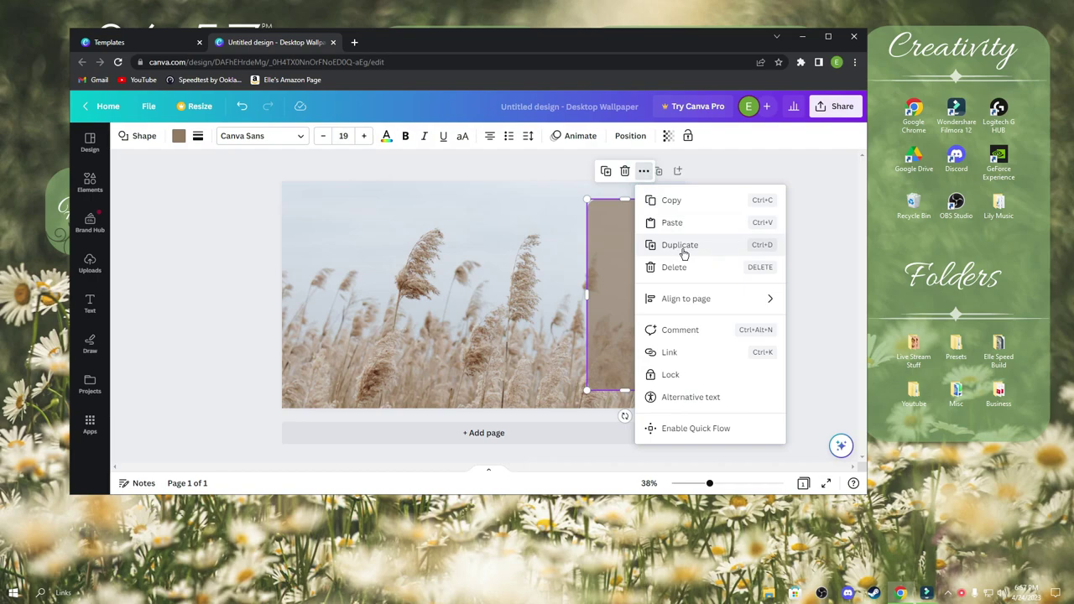
pyautogui.click(717, 252)
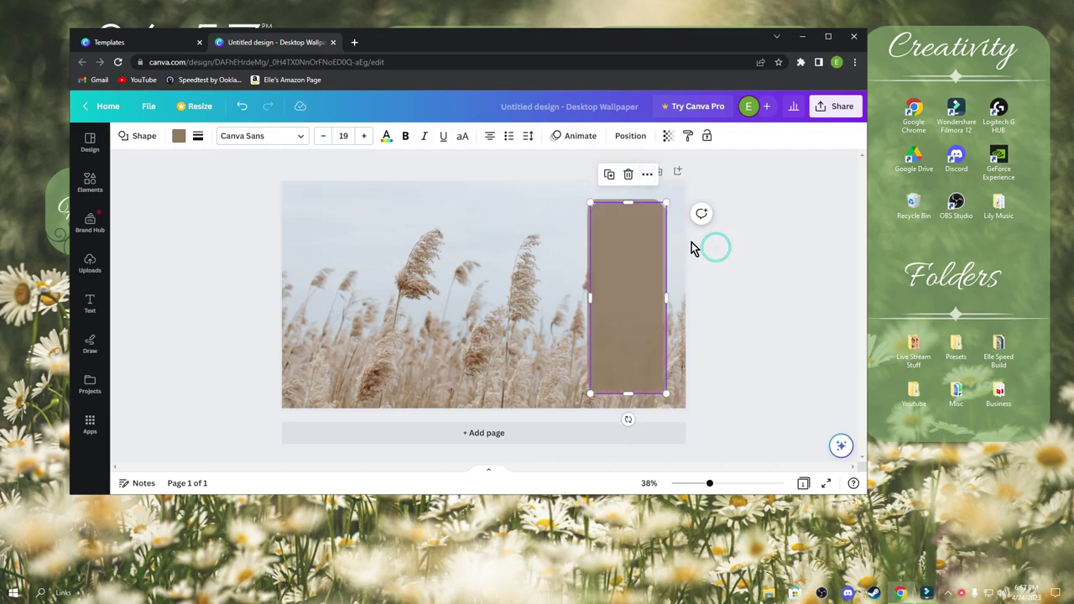
pyautogui.moveTo(633, 316); pyautogui.dragTo(450, 303)
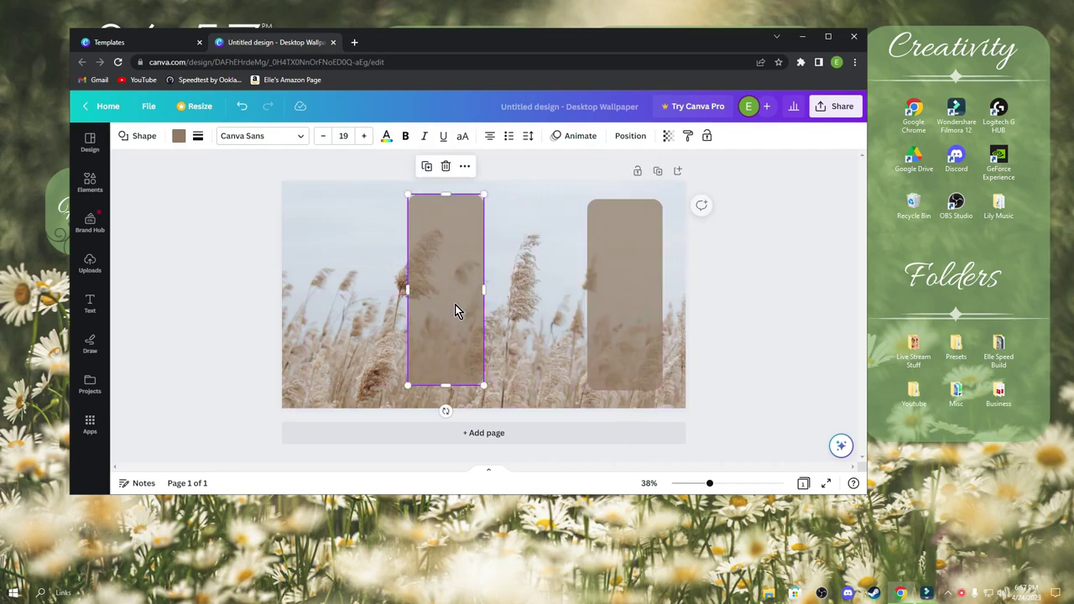
# - Resize the copied panel into a compact, slightly wide rectangle and place it in the page's upper-left corner
pyautogui.moveTo(485, 386); pyautogui.dragTo(515, 294)
pyautogui.moveTo(474, 248); pyautogui.dragTo(357, 243)
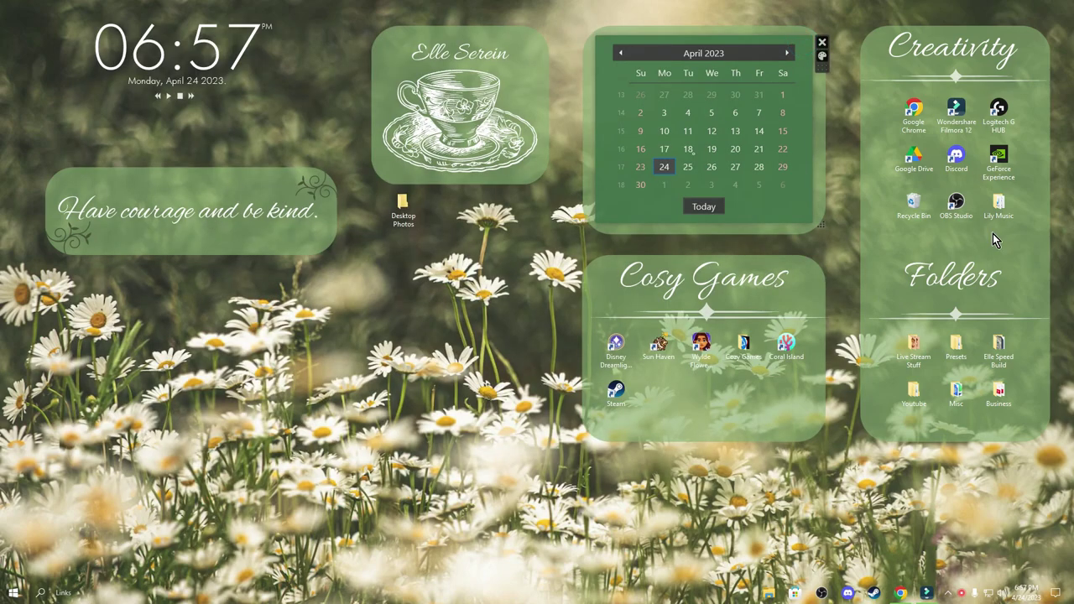
pyautogui.click(889, 597)
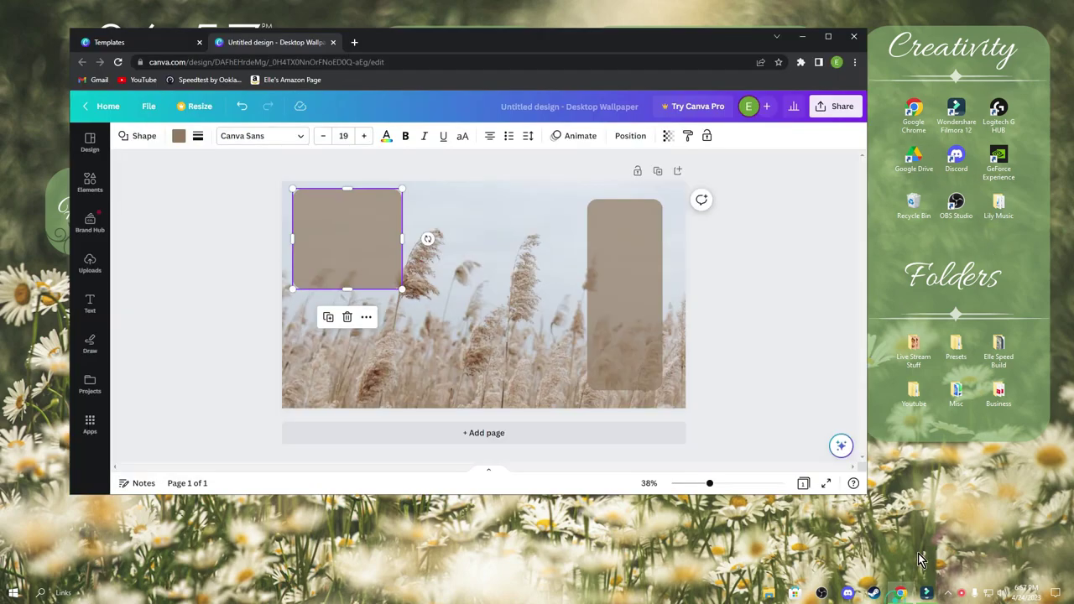
pyautogui.moveTo(401, 289); pyautogui.dragTo(385, 267)
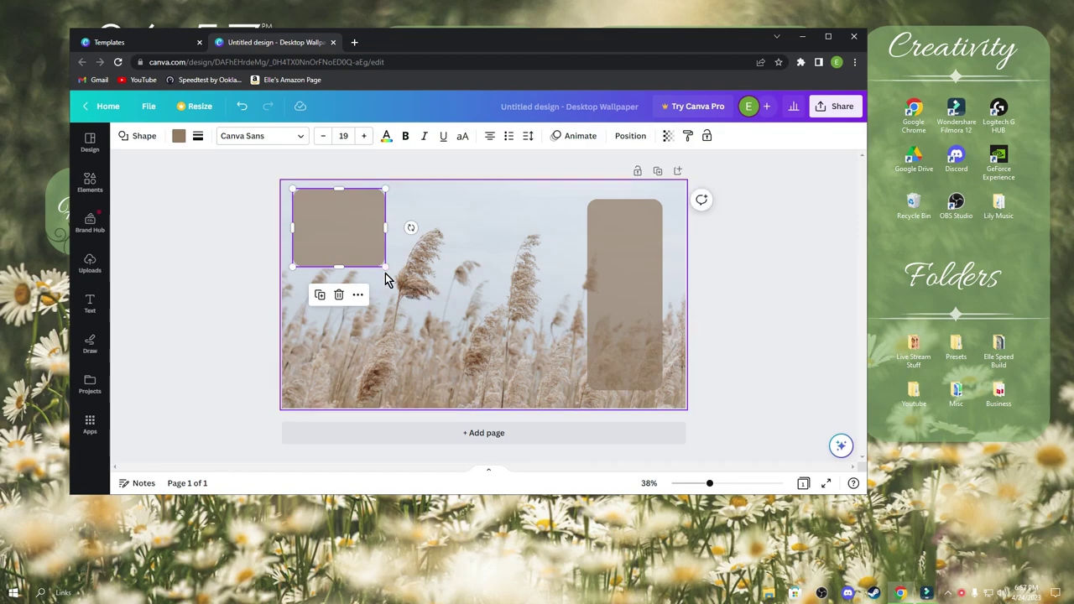
# - Duplicate the upper-left panel, move the copy low beside the tall panel, and resize it into a short, wide bar
pyautogui.rightClick(359, 225)
pyautogui.click(414, 292)
pyautogui.moveTo(355, 233); pyautogui.dragTo(538, 356)
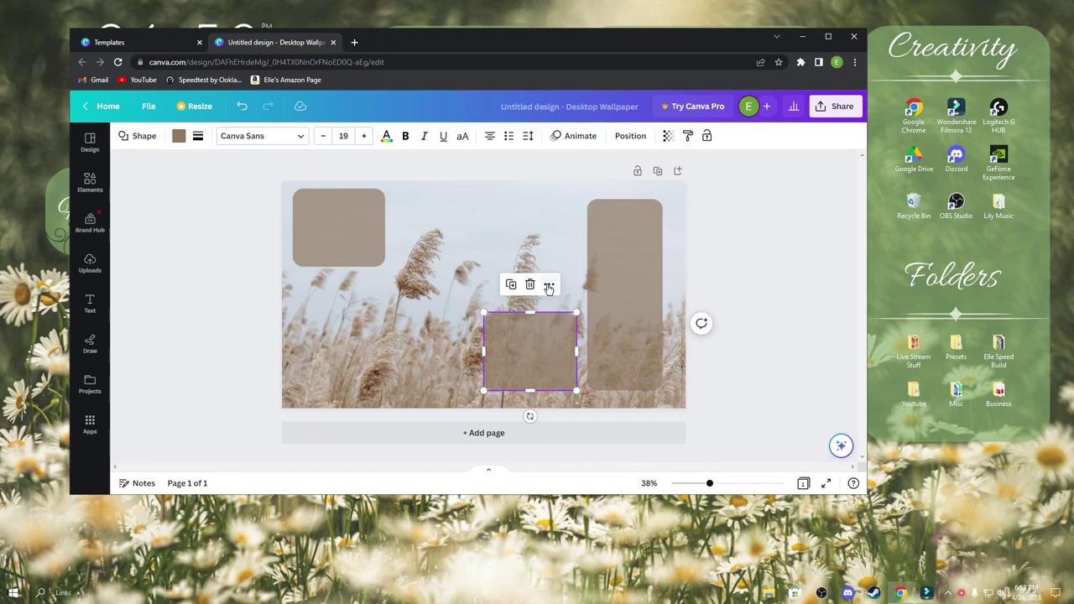
pyautogui.moveTo(484, 353); pyautogui.dragTo(484, 353)
pyautogui.moveTo(575, 312); pyautogui.dragTo(541, 373)
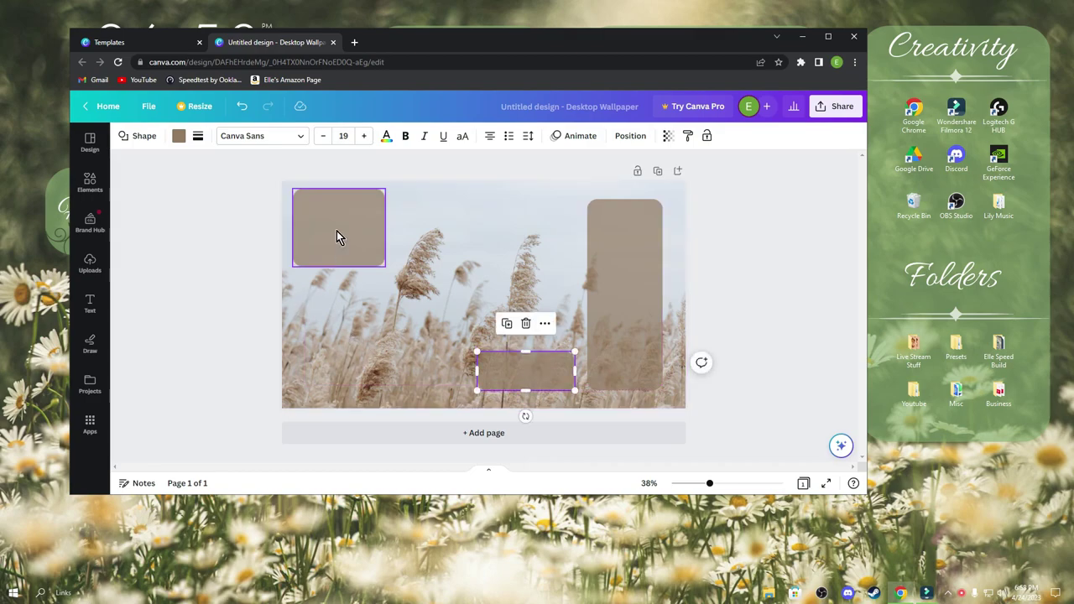
# - Move the short, wide panel to the top of the page beside the tall panel, and raise the tall panel level with it
pyautogui.click(360, 249)
pyautogui.click(426, 367)
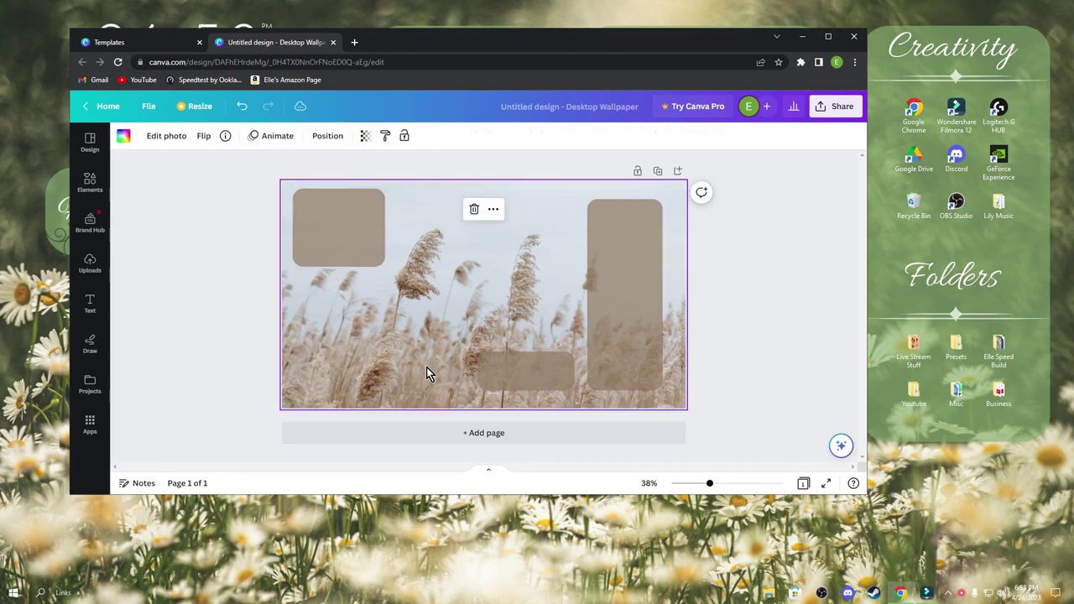
pyautogui.moveTo(564, 366); pyautogui.dragTo(546, 215)
pyautogui.click(632, 252)
pyautogui.moveTo(643, 314)
pyautogui.mouseDown()
pyautogui.moveTo(635, 300)
pyautogui.moveTo(645, 297)
pyautogui.mouseUp()
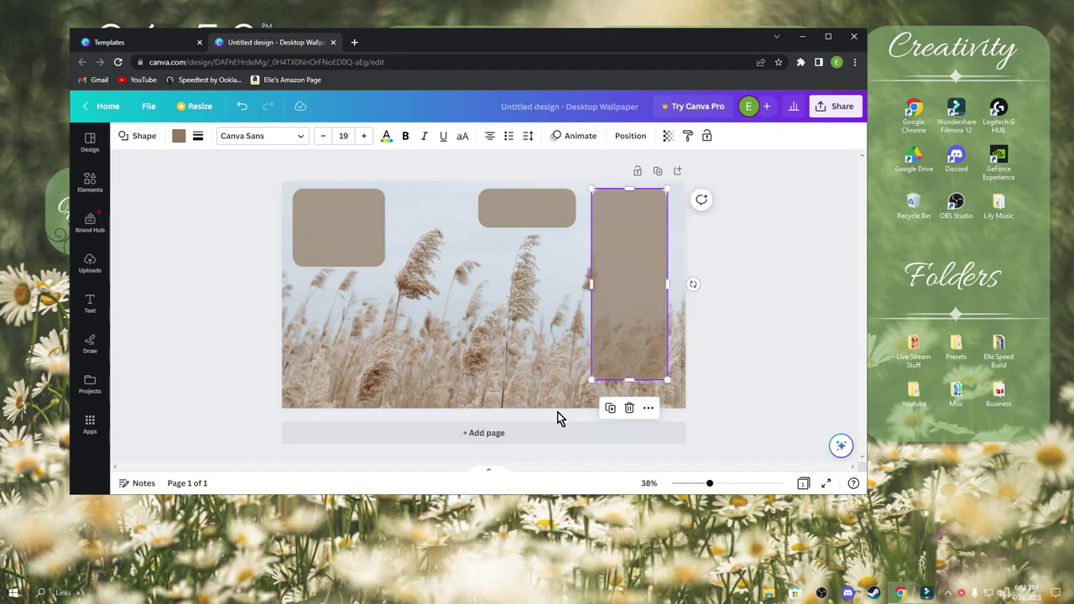
pyautogui.click(526, 219)
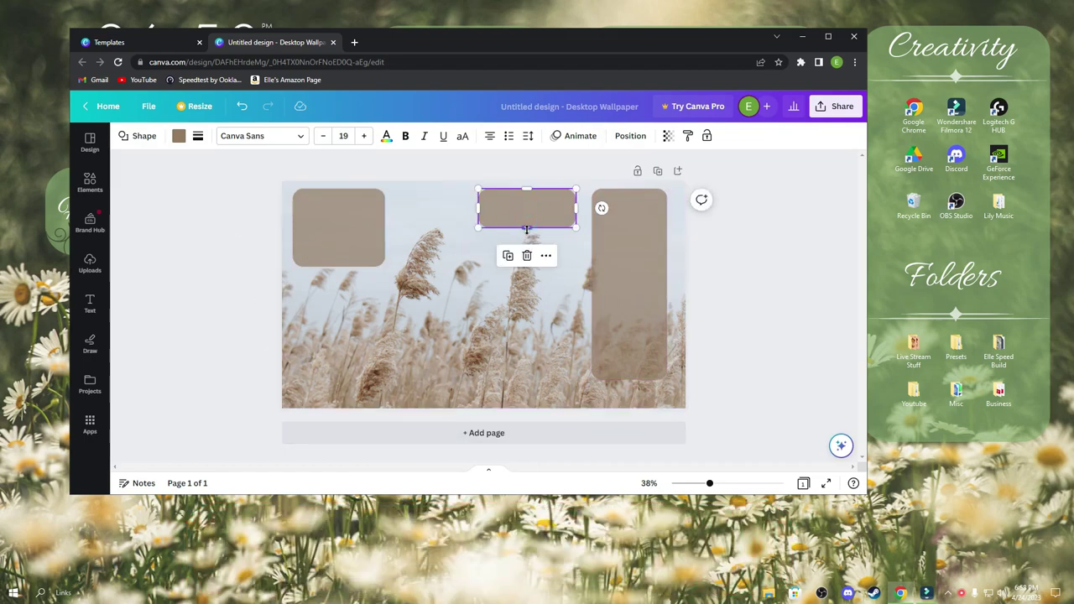
pyautogui.click(474, 299)
# - Duplicate the upper-left panel and resize the copy into a narrower, slightly taller panel low on the page beside the tall panel
pyautogui.rightClick(356, 214)
pyautogui.click(394, 292)
pyautogui.moveTo(352, 228); pyautogui.dragTo(545, 301)
pyautogui.moveTo(580, 261); pyautogui.dragTo(567, 278)
pyautogui.moveTo(543, 319); pyautogui.dragTo(558, 356)
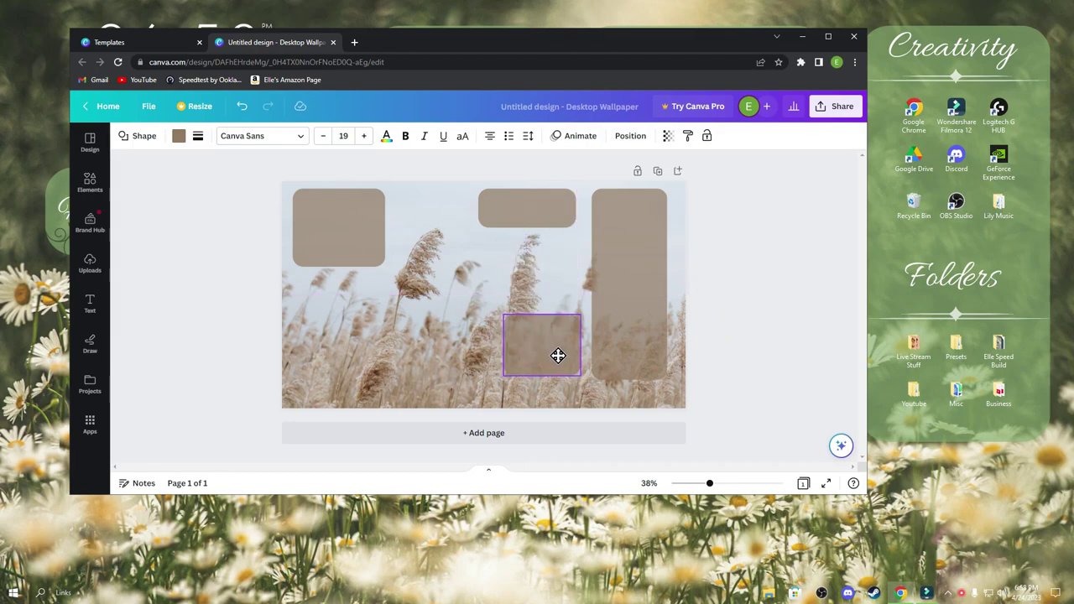
pyautogui.moveTo(541, 315); pyautogui.dragTo(542, 285)
# - Nudge the short, wide panel slightly right and down, and center the small lower panel beneath it
pyautogui.click(470, 272)
pyautogui.moveTo(535, 224); pyautogui.dragTo(541, 219)
pyautogui.click(557, 344)
pyautogui.moveTo(557, 344); pyautogui.dragTo(549, 343)
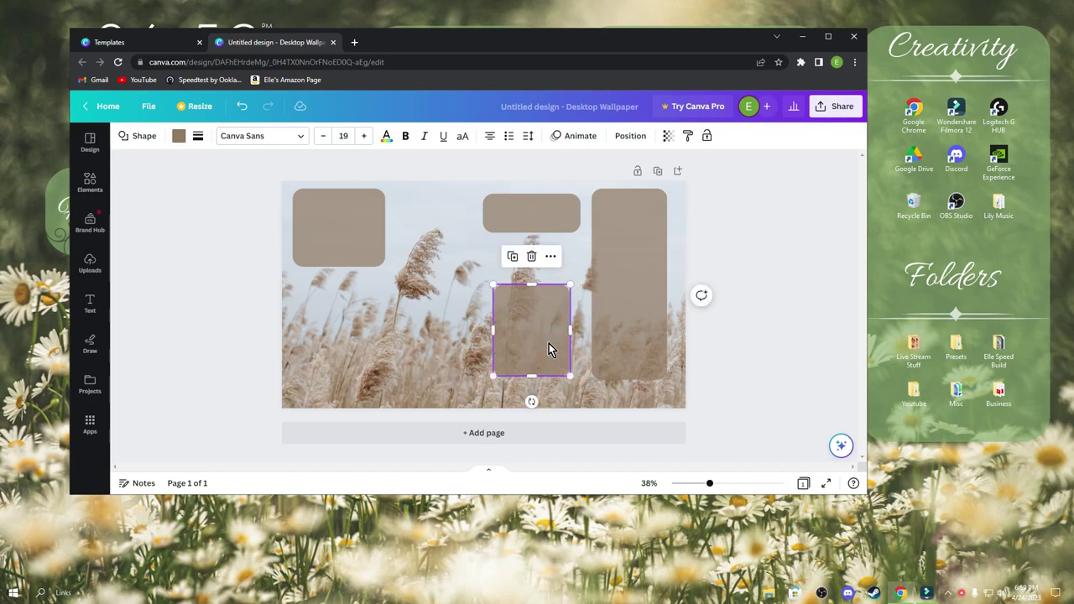
pyautogui.click(439, 299)
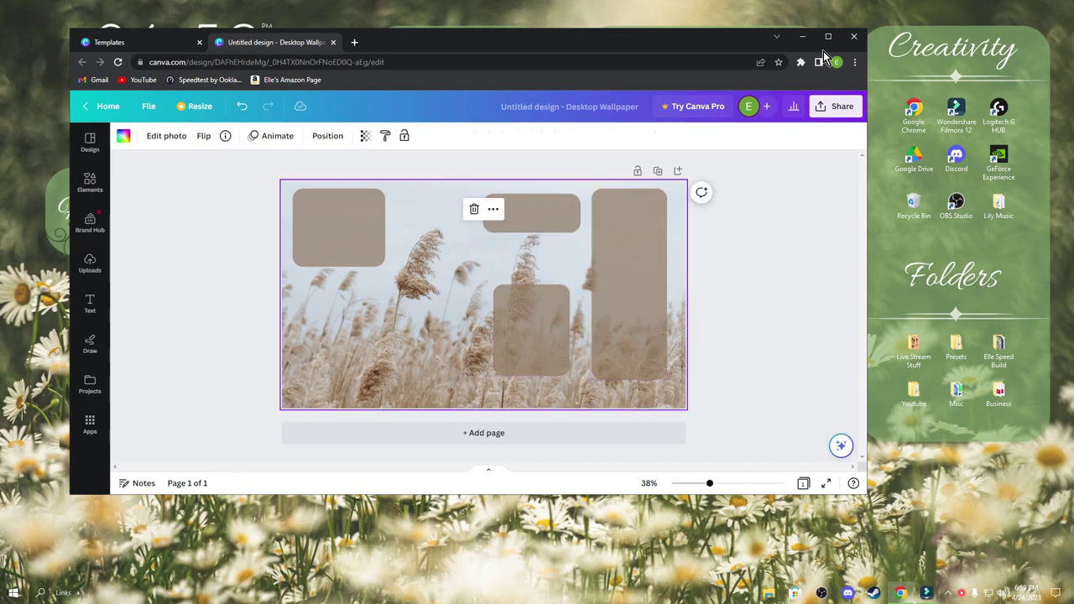
# - Examine the current desktop's widget layout and compare it with the upper-left and short, wide panels in the design
pyautogui.click(802, 36)
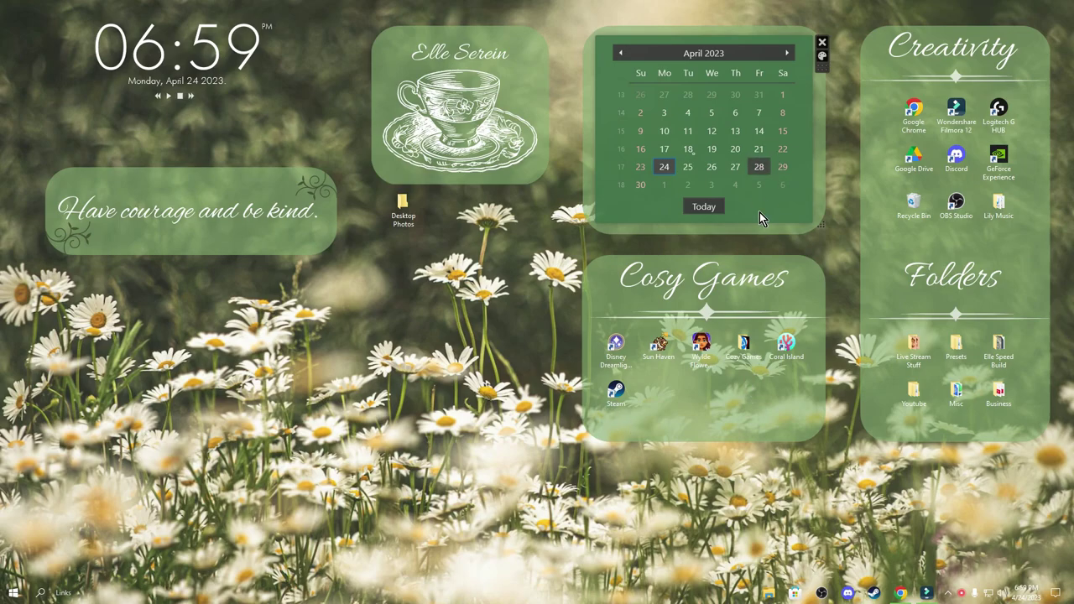
pyautogui.hotkey('alt', 'Tab')
pyautogui.click(348, 226)
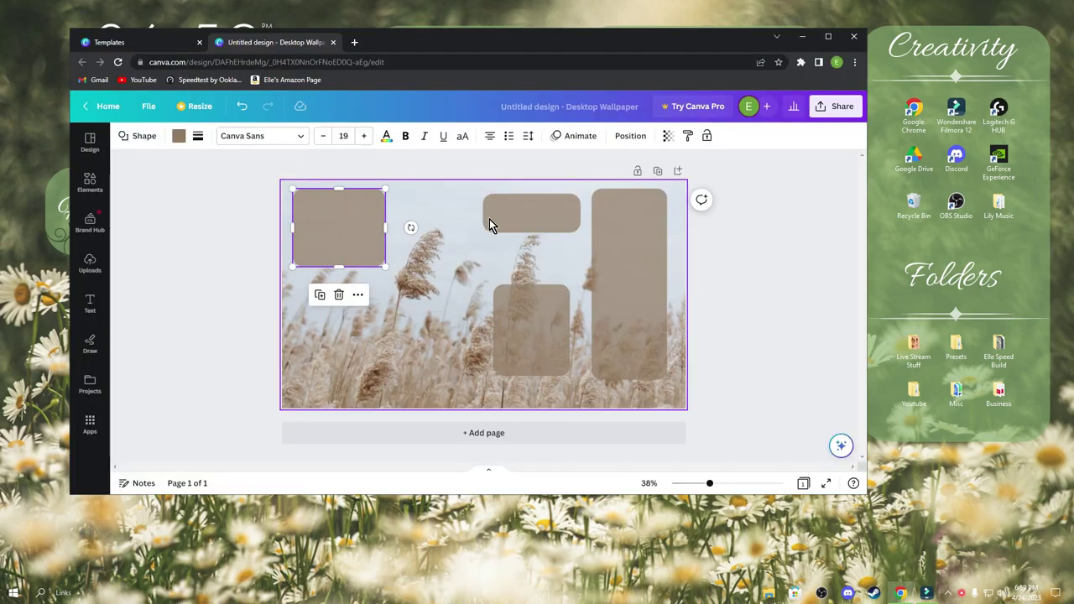
pyautogui.click(529, 216)
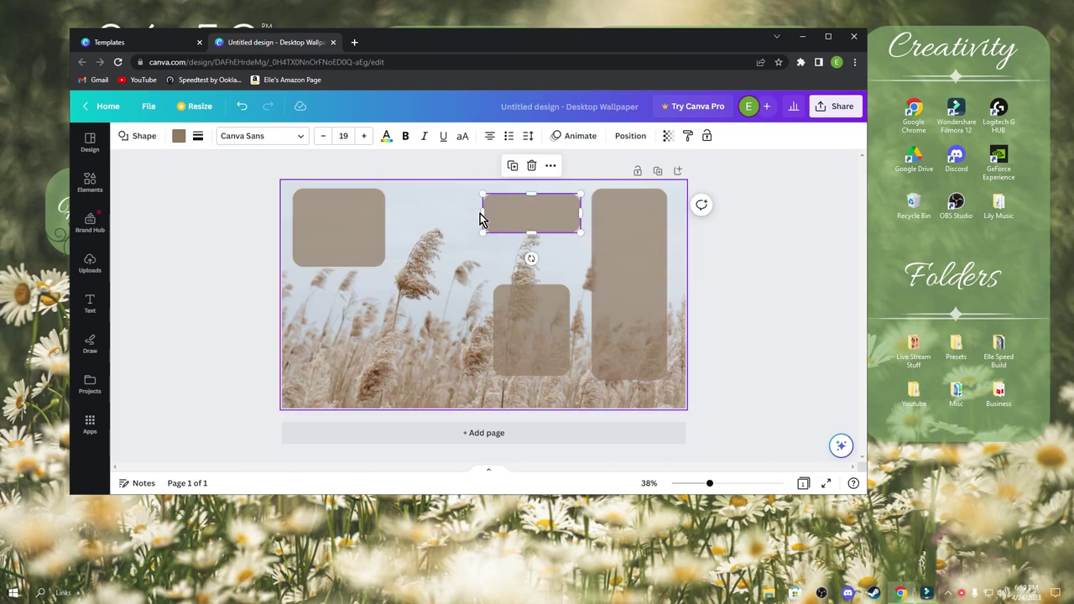
# - Add the recently used script text design "It is not beauty that endears, it's love that makes us see beauty." and color it white (#ffffff)
pyautogui.click(89, 182)
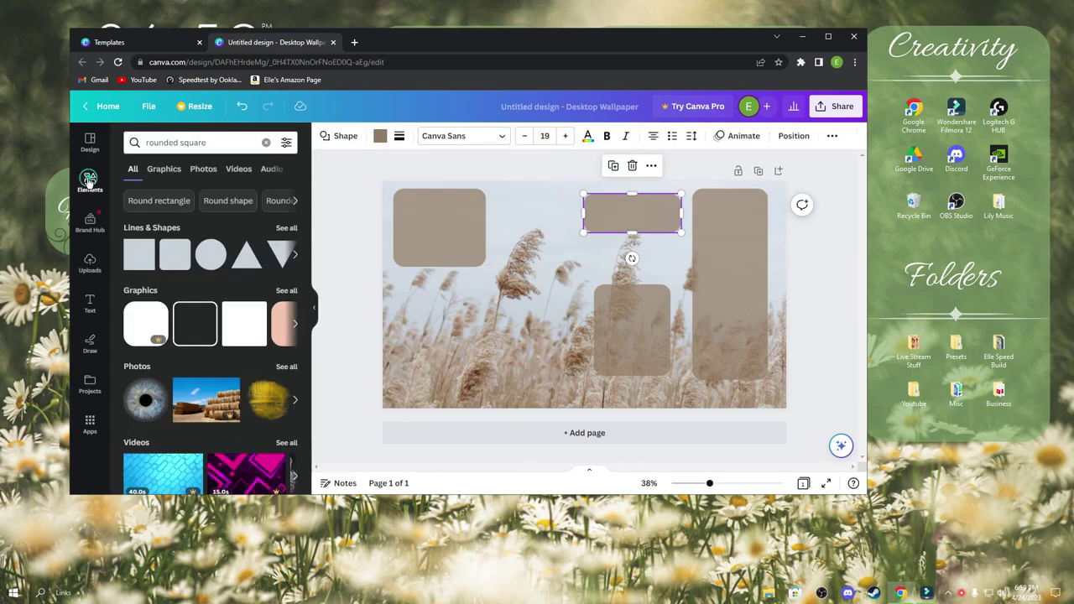
pyautogui.click(89, 304)
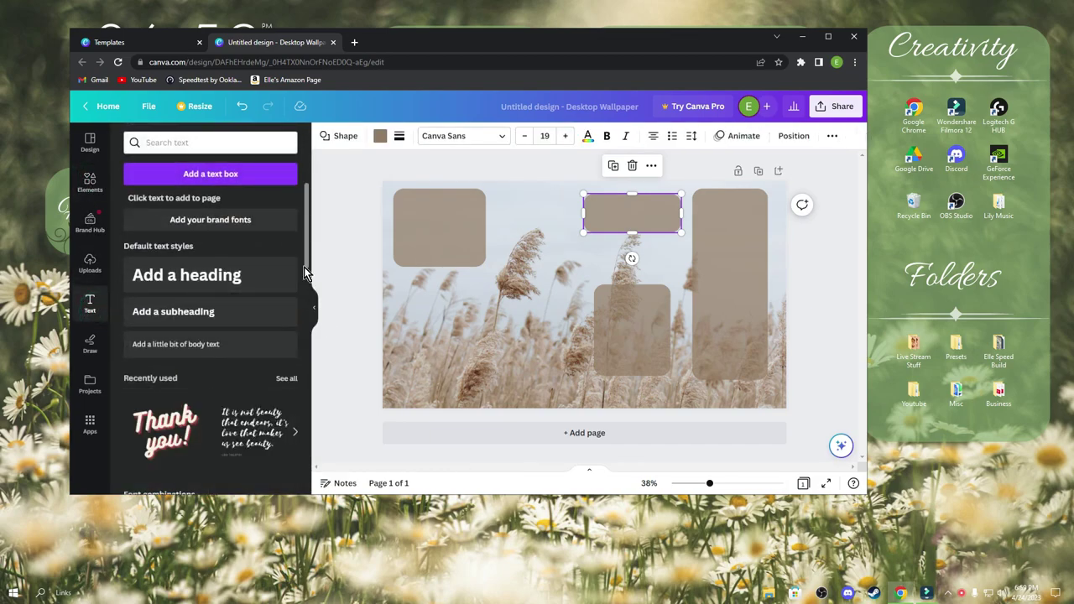
pyautogui.moveTo(305, 246); pyautogui.dragTo(306, 277)
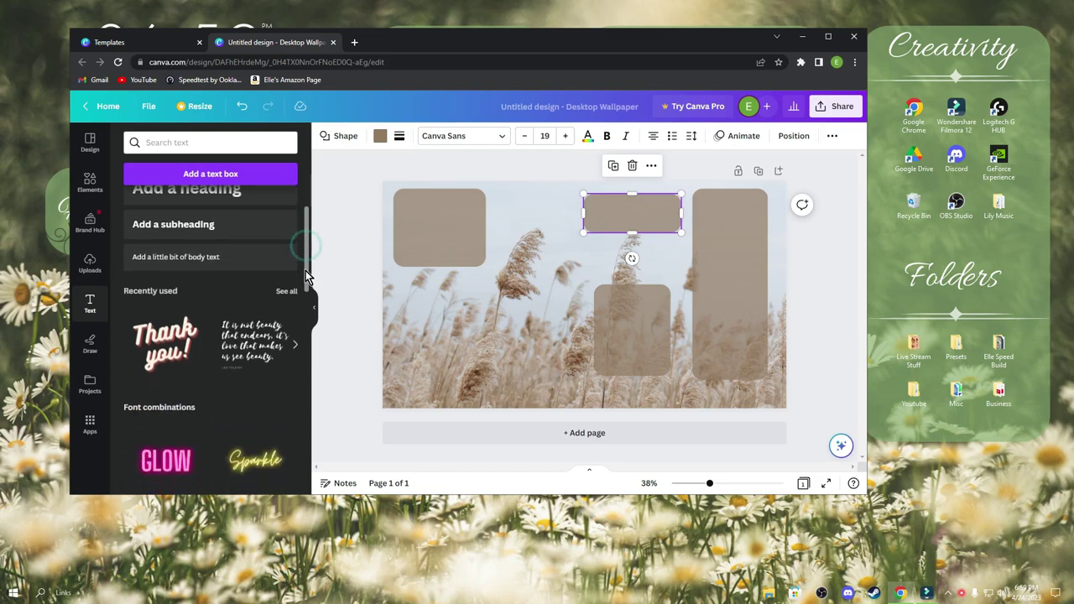
pyautogui.click(260, 346)
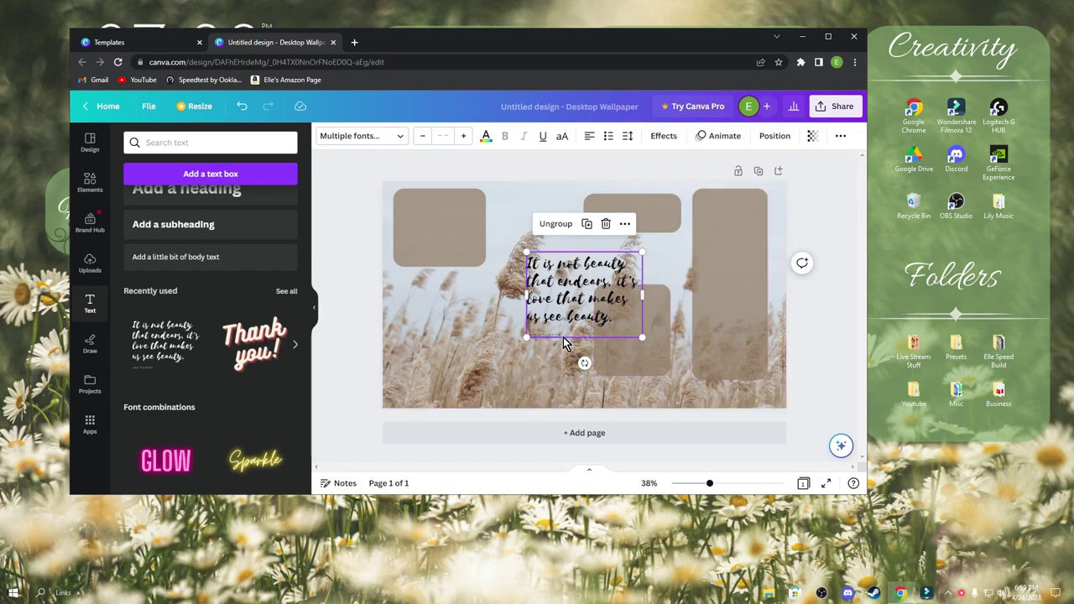
pyautogui.click(485, 136)
pyautogui.click(224, 204)
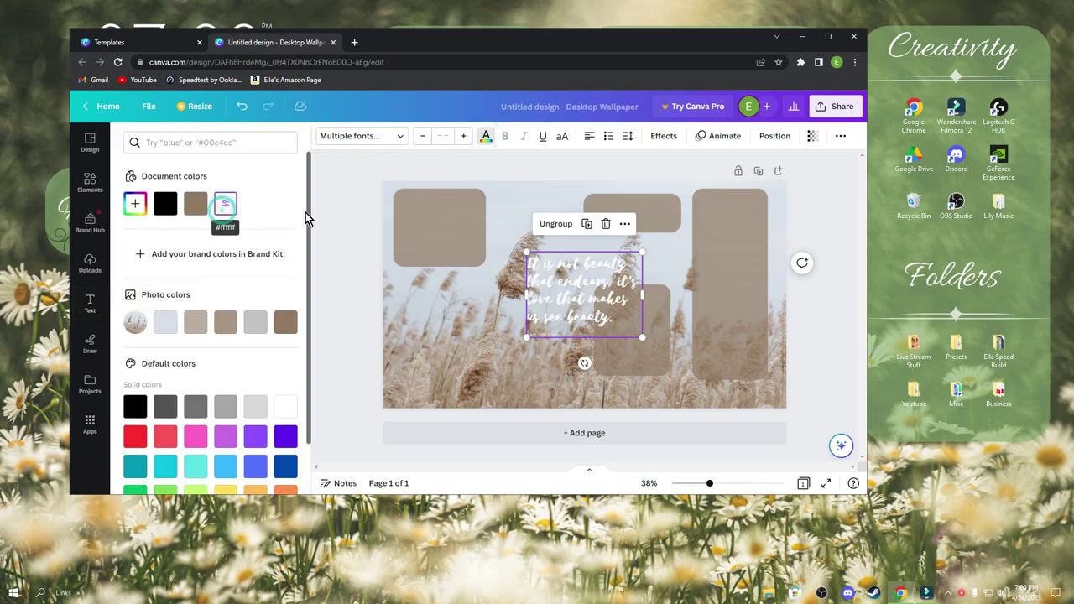
# - Remove the quote's small attribution line and resize the remaining script text to size 54.1 between the upper-left and short, wide panels
pyautogui.click(568, 333)
pyautogui.click(571, 334)
pyautogui.doubleClick(623, 332)
pyautogui.moveTo(642, 336); pyautogui.dragTo(602, 308)
pyautogui.click(568, 280)
pyautogui.click(635, 269)
pyautogui.click(592, 260)
pyautogui.moveTo(593, 260); pyautogui.dragTo(561, 265)
pyautogui.doubleClick(559, 265)
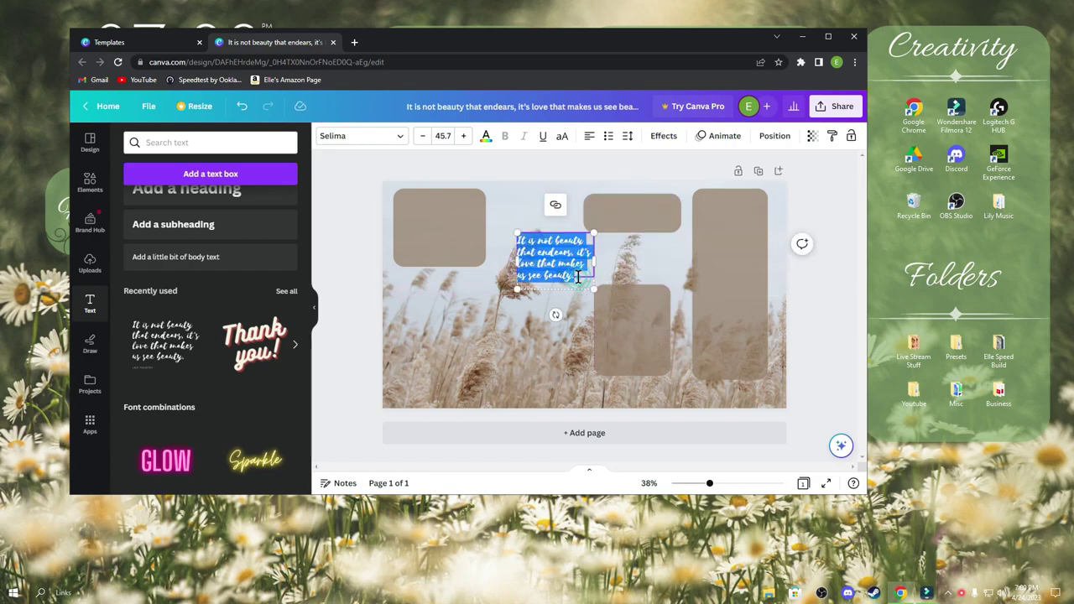
pyautogui.click(514, 260)
pyautogui.moveTo(594, 296); pyautogui.dragTo(608, 307)
pyautogui.click(537, 260)
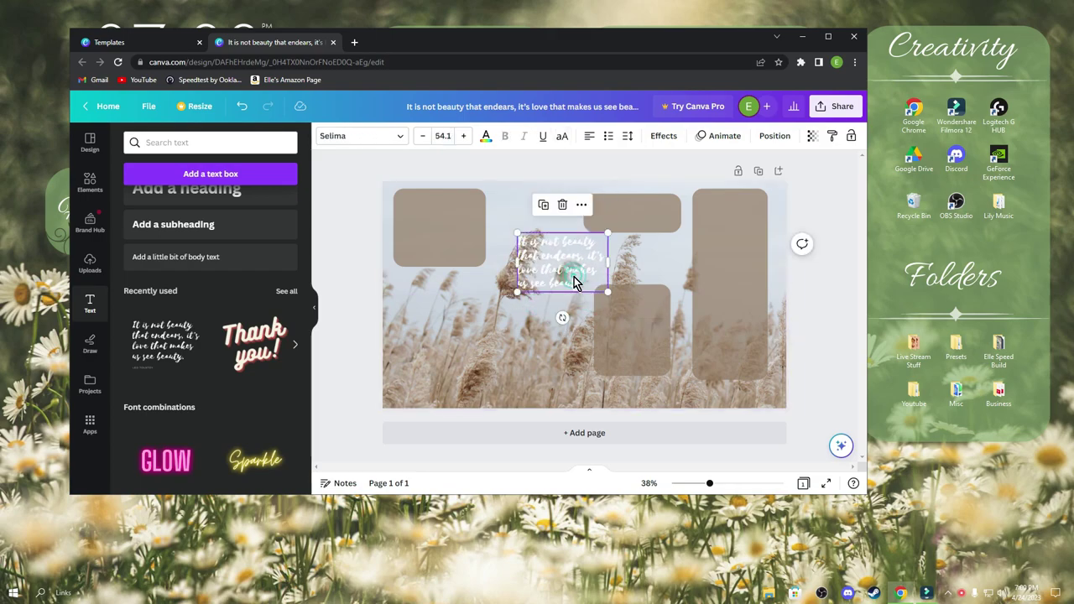
# - Replace the quote with "Have Courage and Be Kind", center-align it, and place it on the short, wide panel
pyautogui.doubleClick(525, 250)
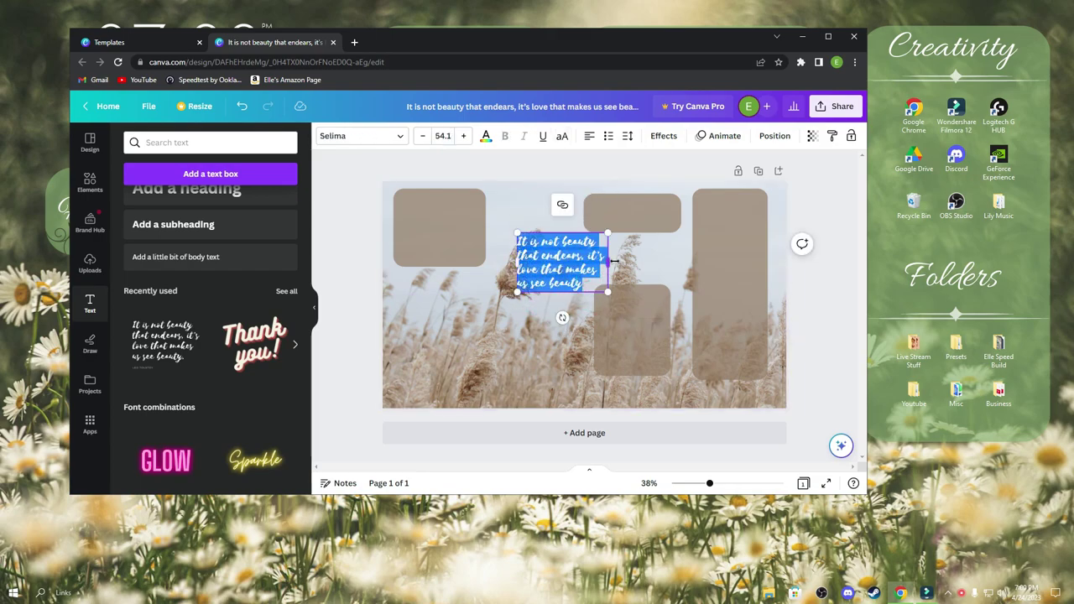
pyautogui.write('Have Courage')
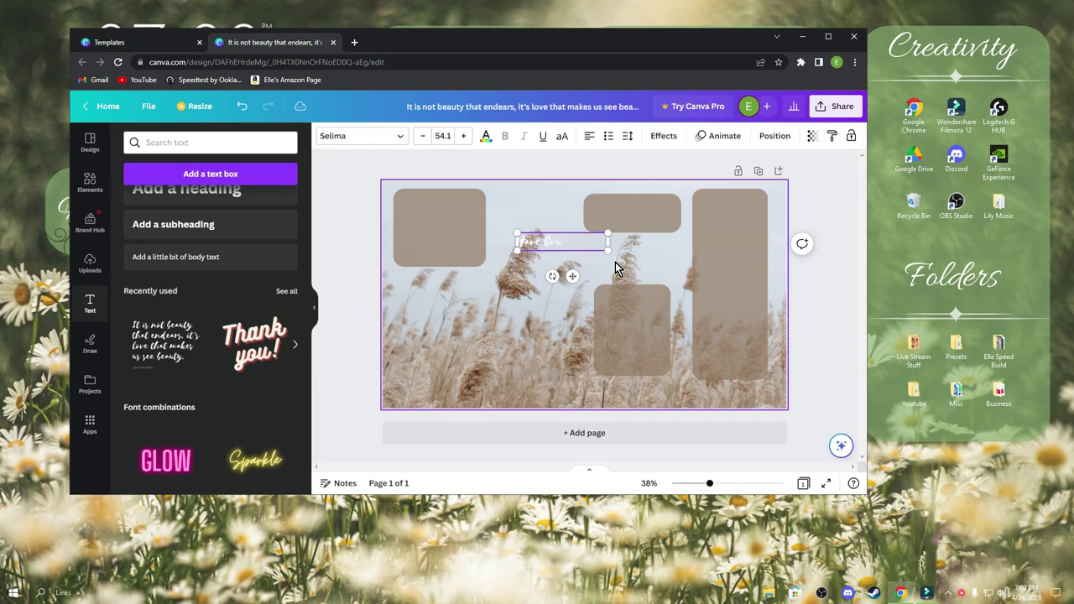
pyautogui.write(' and Be Kind')
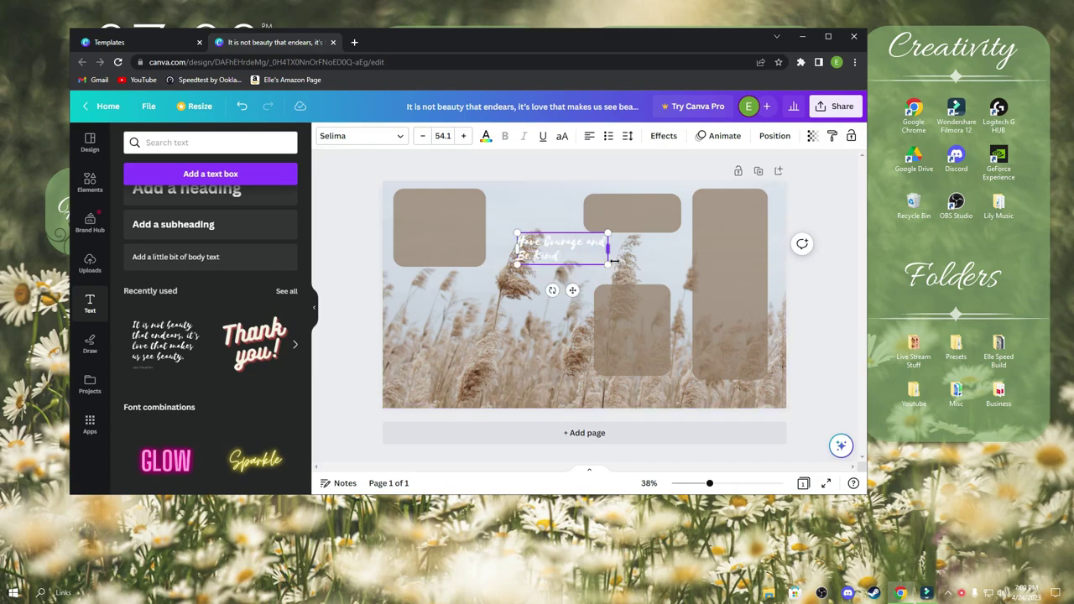
pyautogui.click(588, 136)
pyautogui.moveTo(572, 290); pyautogui.dragTo(587, 209)
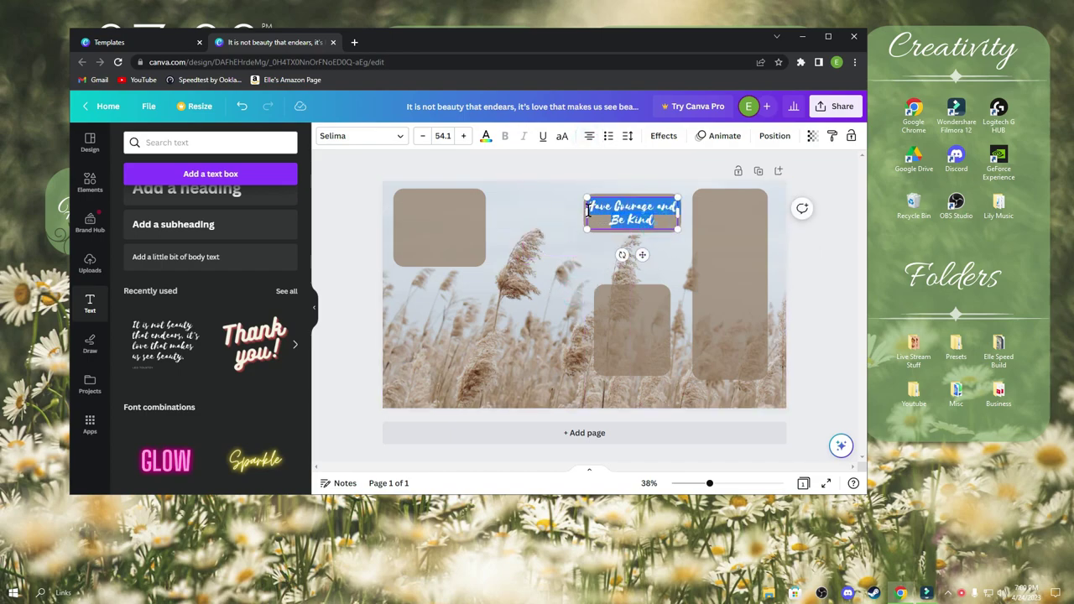
# - Try the Nickainley, Alice and Cheque fonts on the "Have Courage and Be Kind" text
pyautogui.click(373, 136)
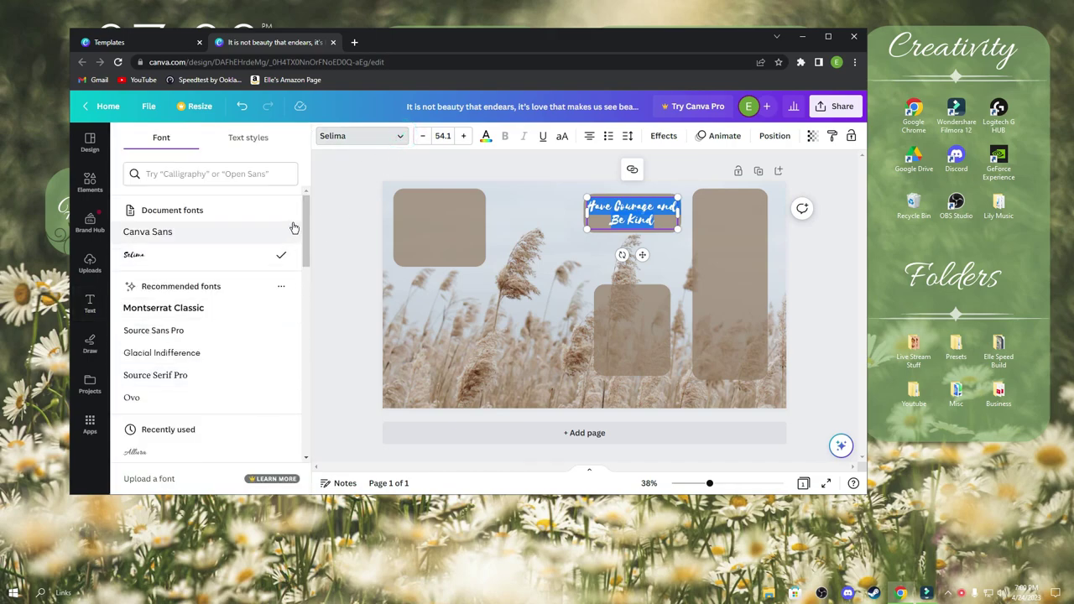
pyautogui.scroll(-3, 274, 323)
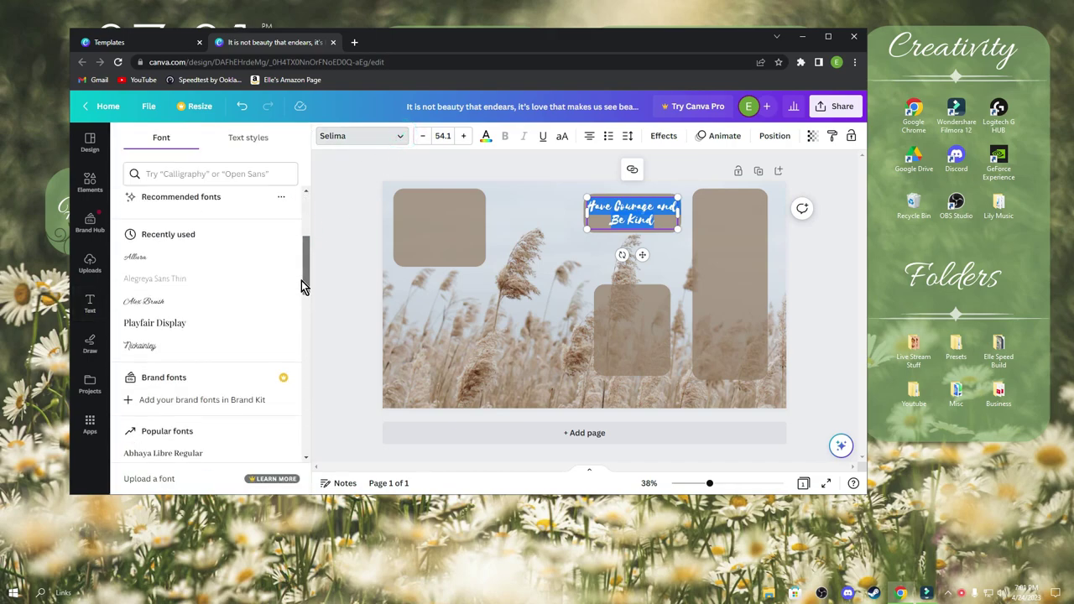
pyautogui.click(165, 335)
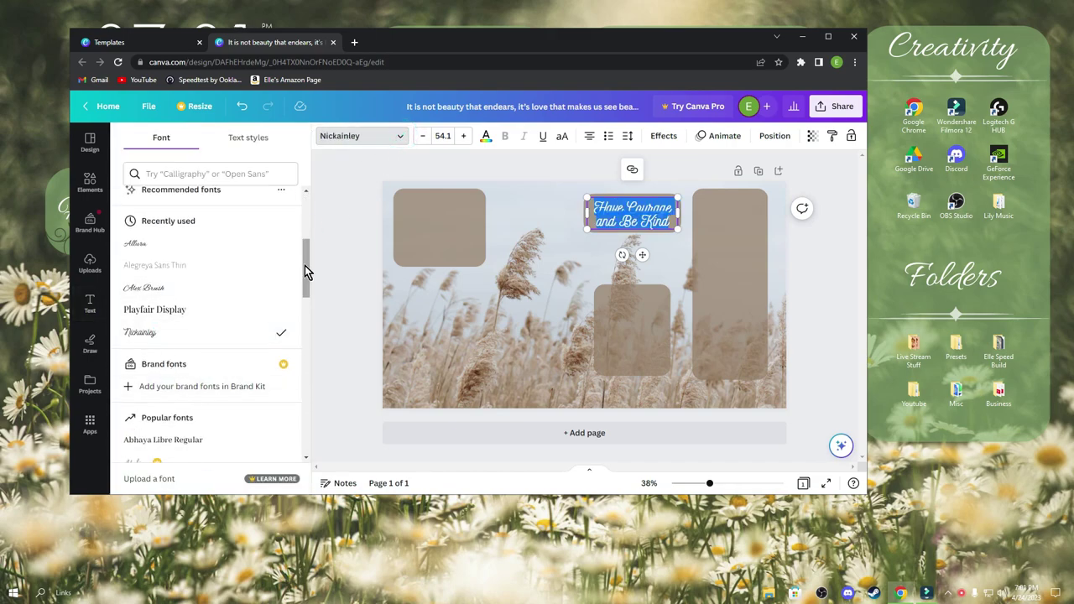
pyautogui.click(156, 246)
pyautogui.moveTo(307, 267); pyautogui.dragTo(311, 395)
pyautogui.click(139, 273)
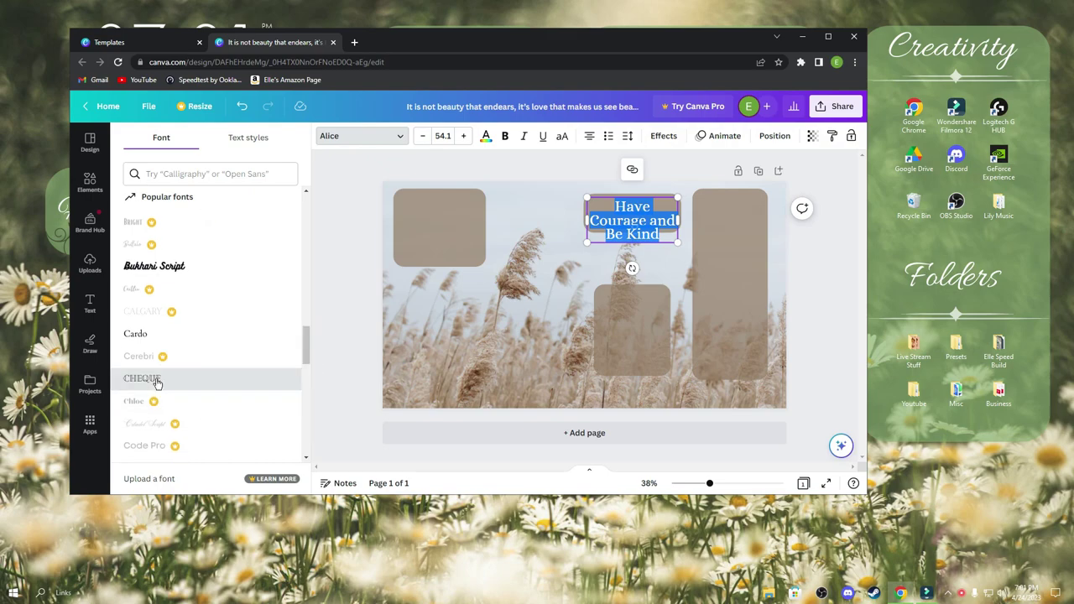
pyautogui.click(156, 382)
# - Try the Virtual font from the popular fonts on the "Have Courage and Be Kind" text
pyautogui.scroll(-5, 307, 397)
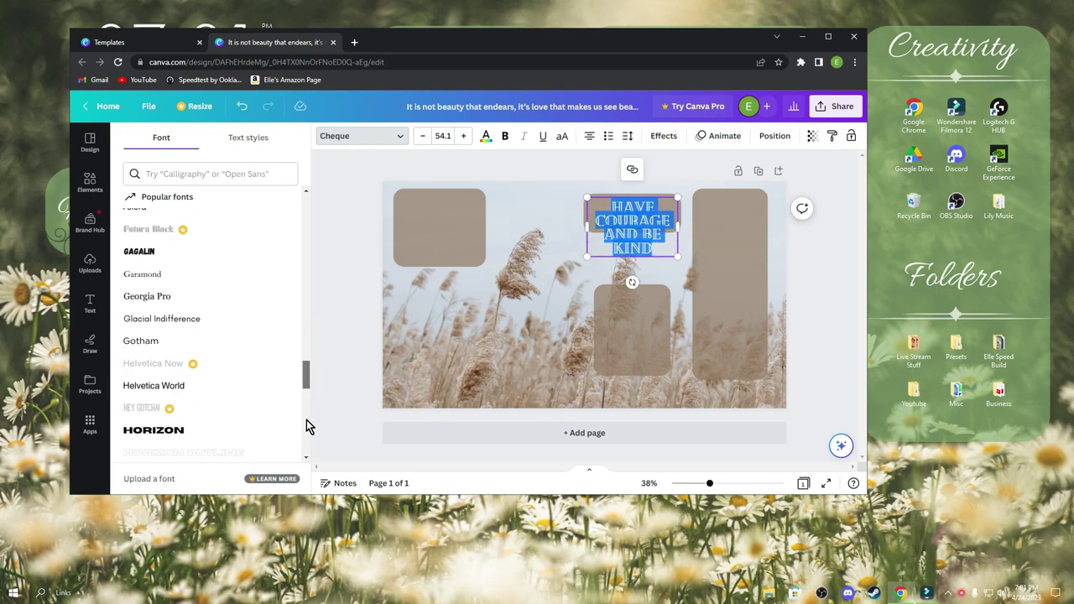
pyautogui.scroll(-8, 304, 444)
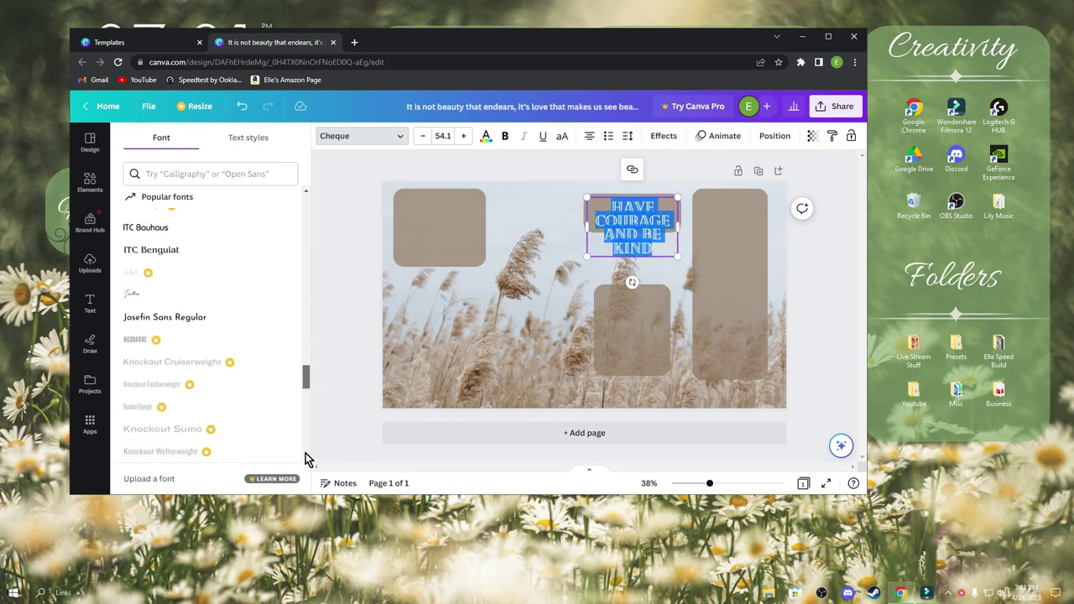
pyautogui.scroll(-10, 305, 400)
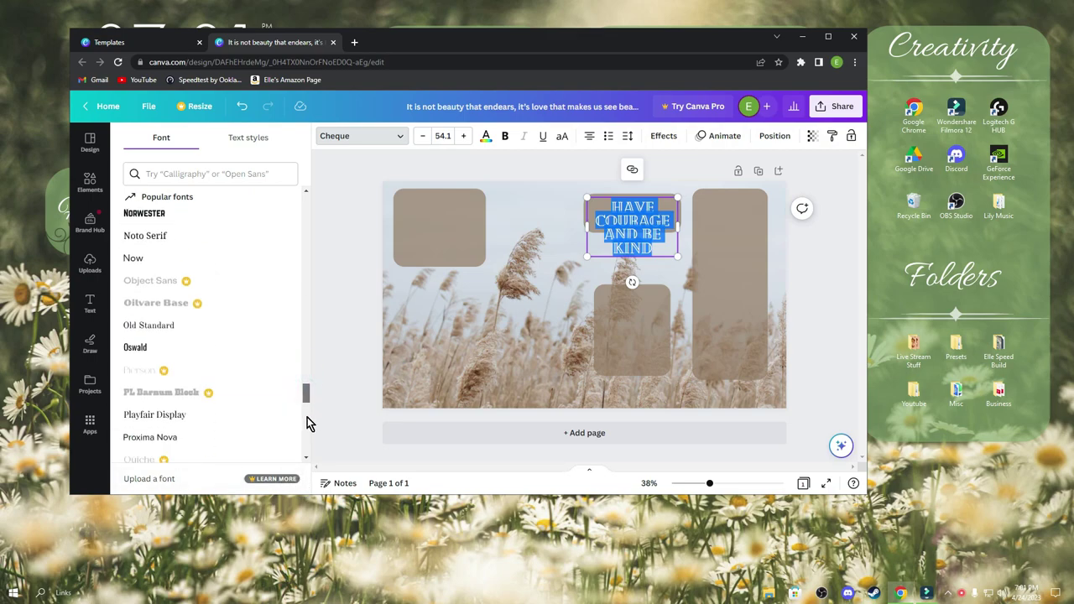
pyautogui.scroll(-8, 305, 441)
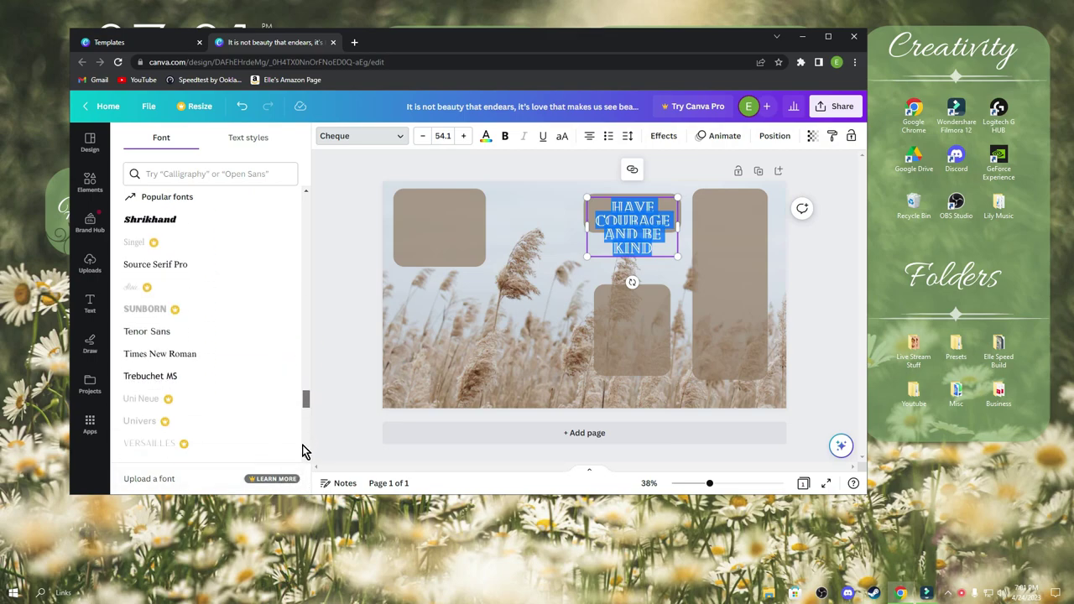
pyautogui.click(304, 400)
pyautogui.click(143, 342)
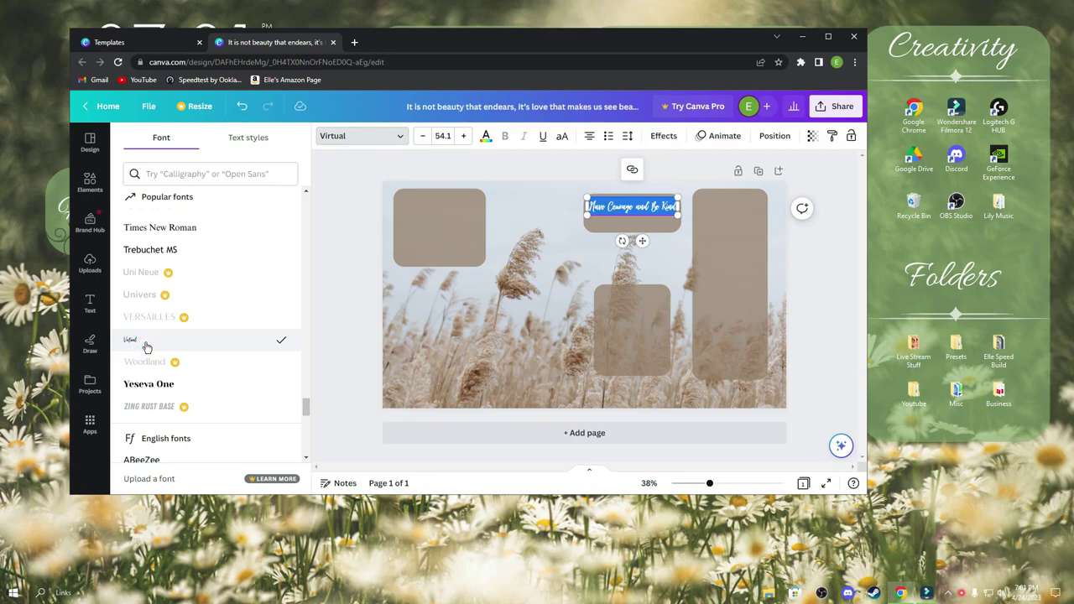
# - Look further through the English fonts, search the font list for "sophia", and clear the search
pyautogui.scroll(-5, 308, 411)
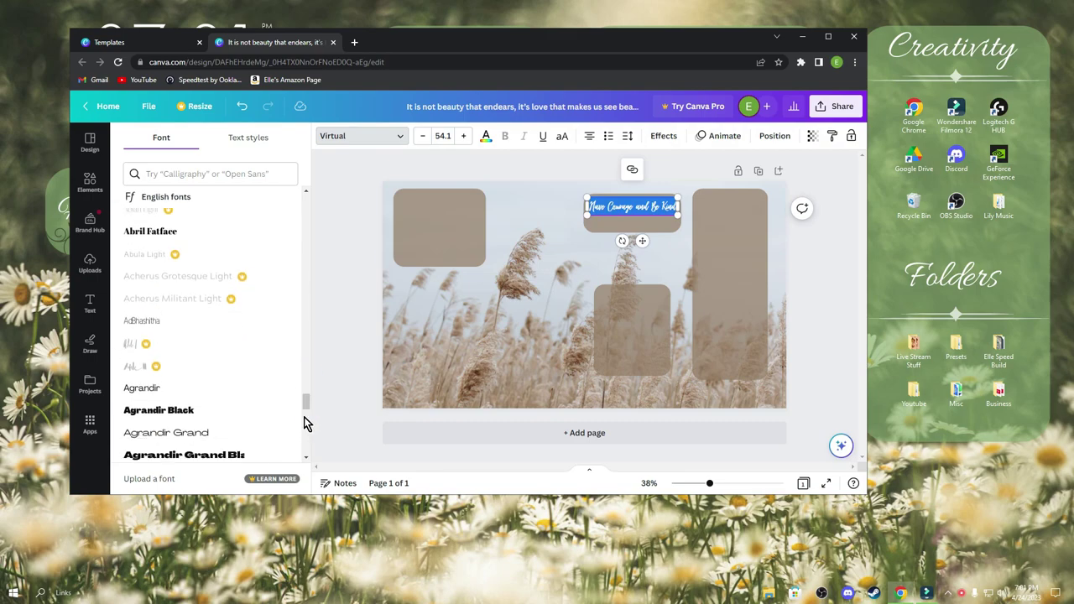
pyautogui.scroll(-6, 306, 411)
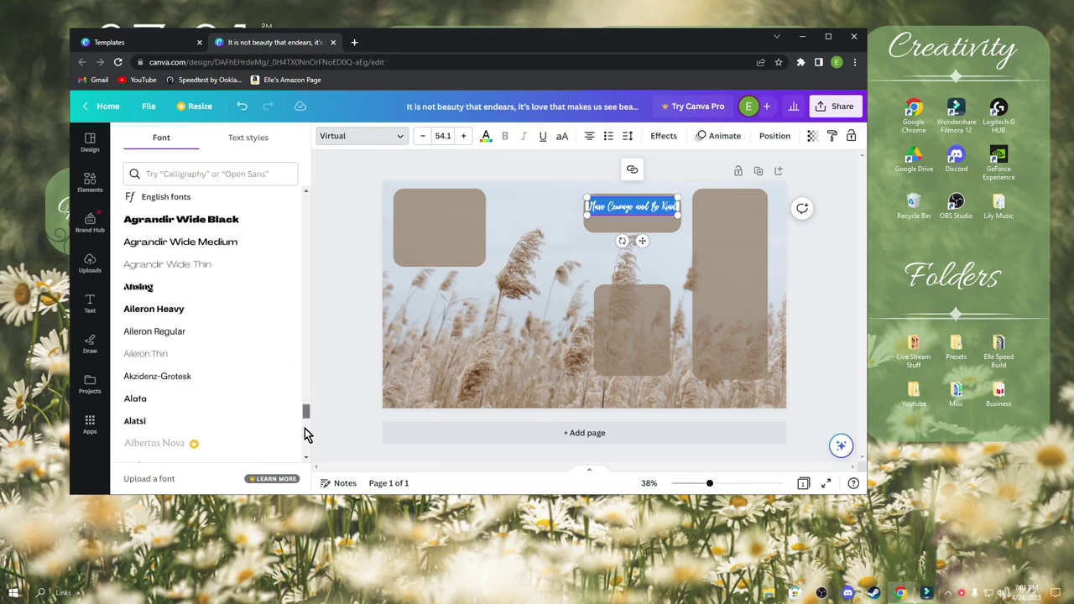
pyautogui.click(199, 173)
pyautogui.write('social')
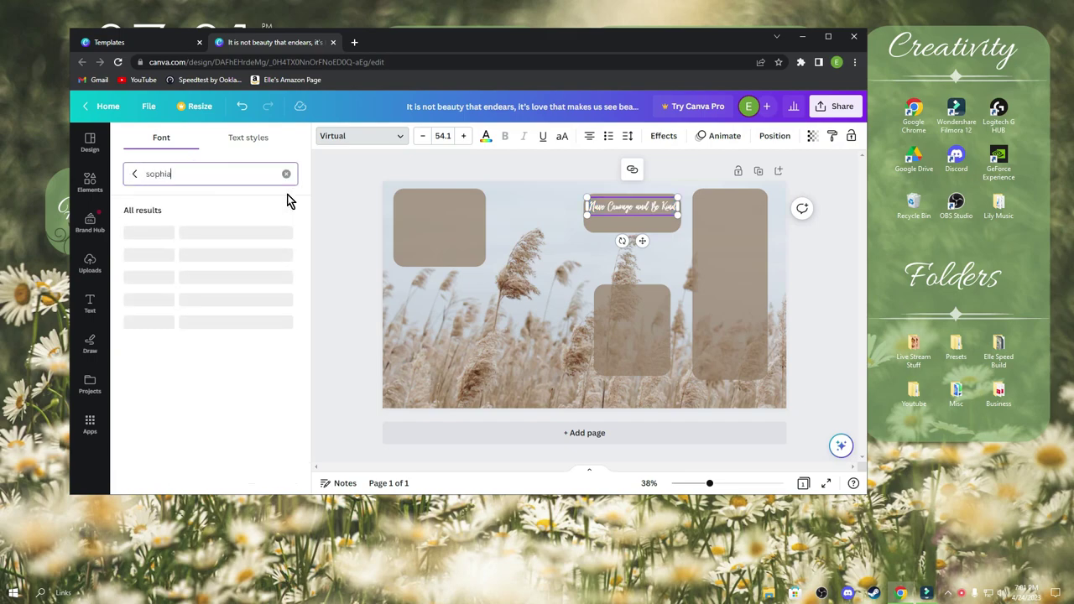
pyautogui.press('BackSpace')
pyautogui.press('BackSpace')
pyautogui.press('BackSpace')
pyautogui.press('BackSpace')
pyautogui.press('BackSpace')
pyautogui.press('BackSpace')
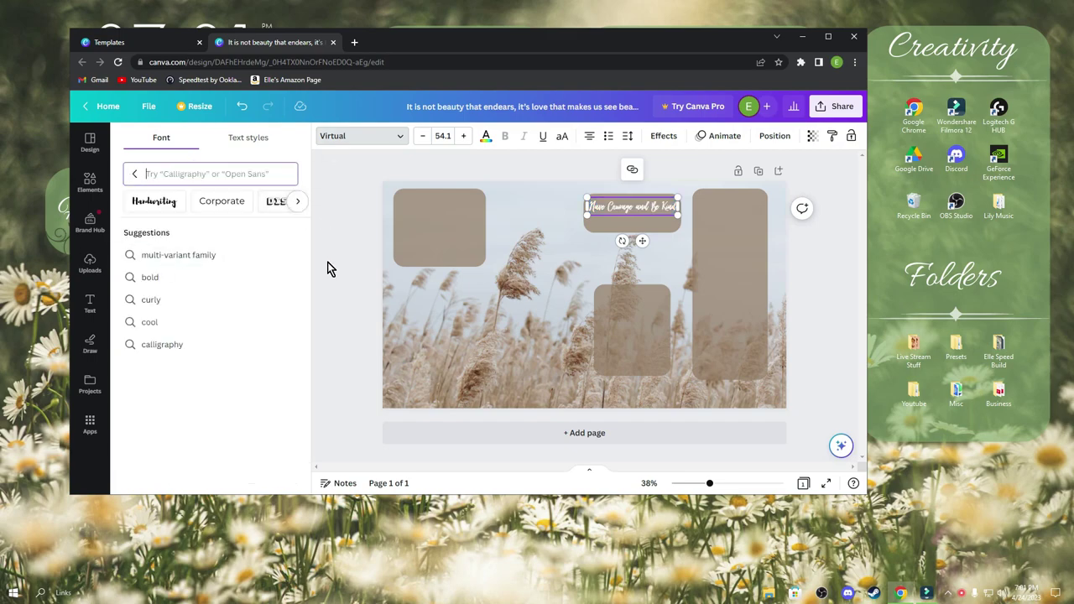
# - Try the Allura font on the short, wide panel's text, and set its font to Apricots
pyautogui.click(630, 209)
pyautogui.scroll(-5, 305, 428)
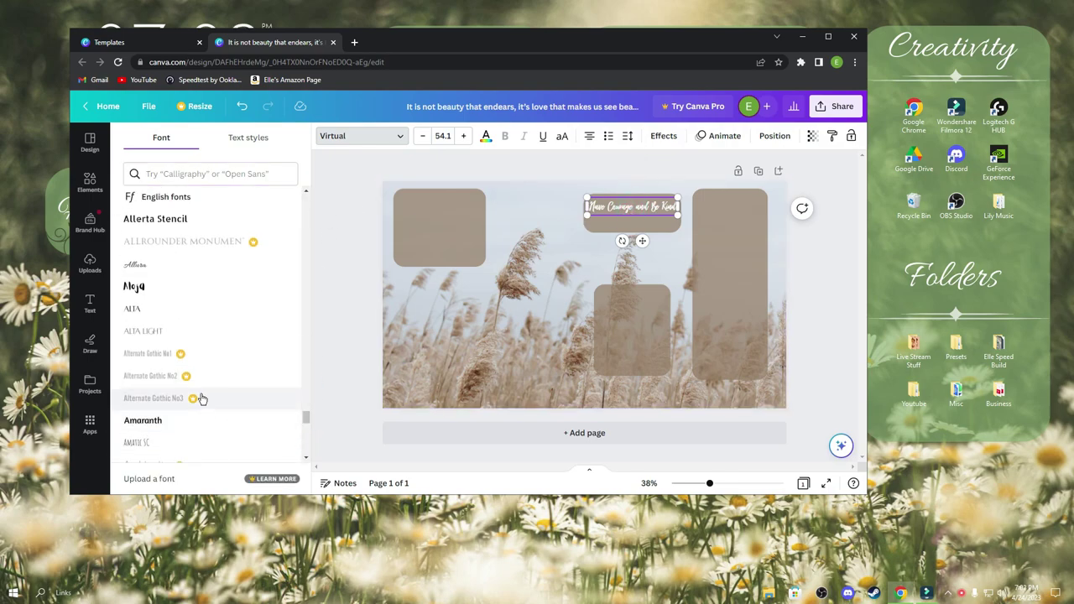
pyautogui.click(157, 268)
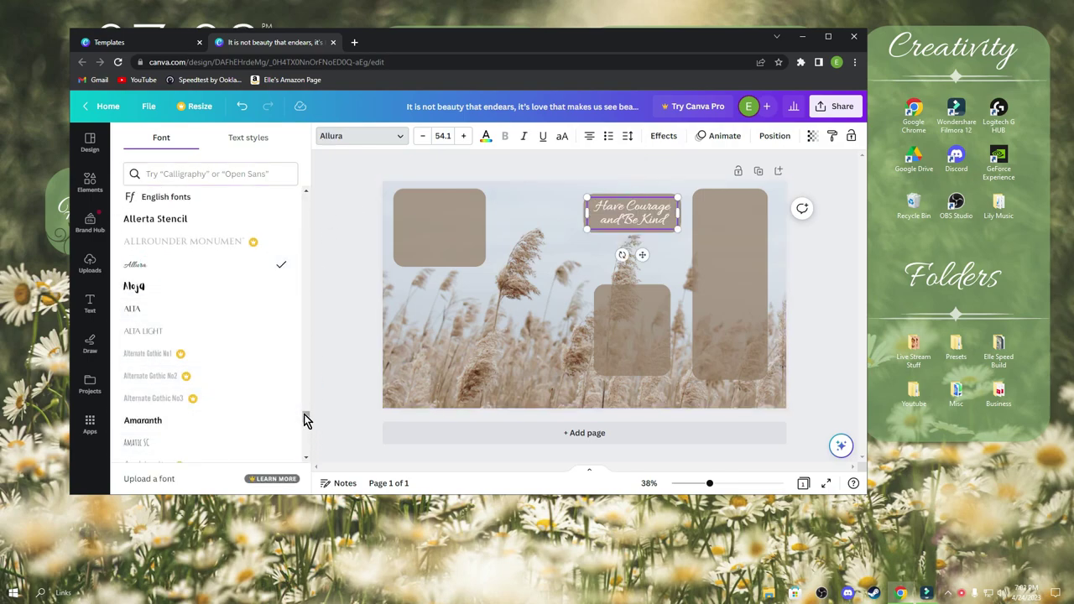
pyautogui.scroll(-3, 306, 447)
pyautogui.click(276, 288)
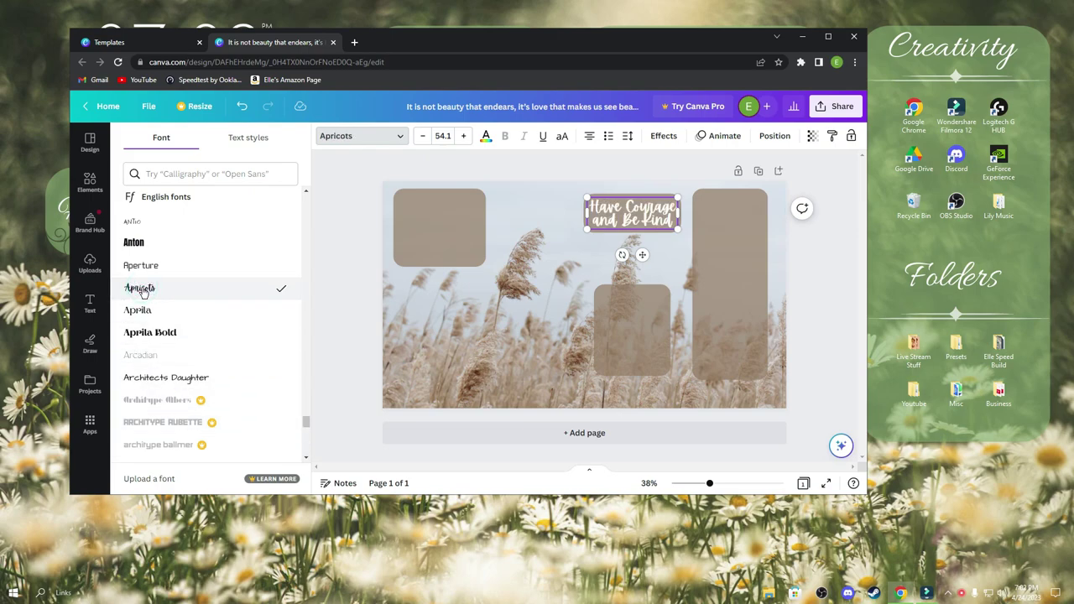
# - Reduce the text on the short, wide panel to size 50.1 and change its wording to "Have courage and be kind"
pyautogui.click(424, 136)
pyautogui.click(423, 137)
pyautogui.click(424, 137)
pyautogui.click(422, 137)
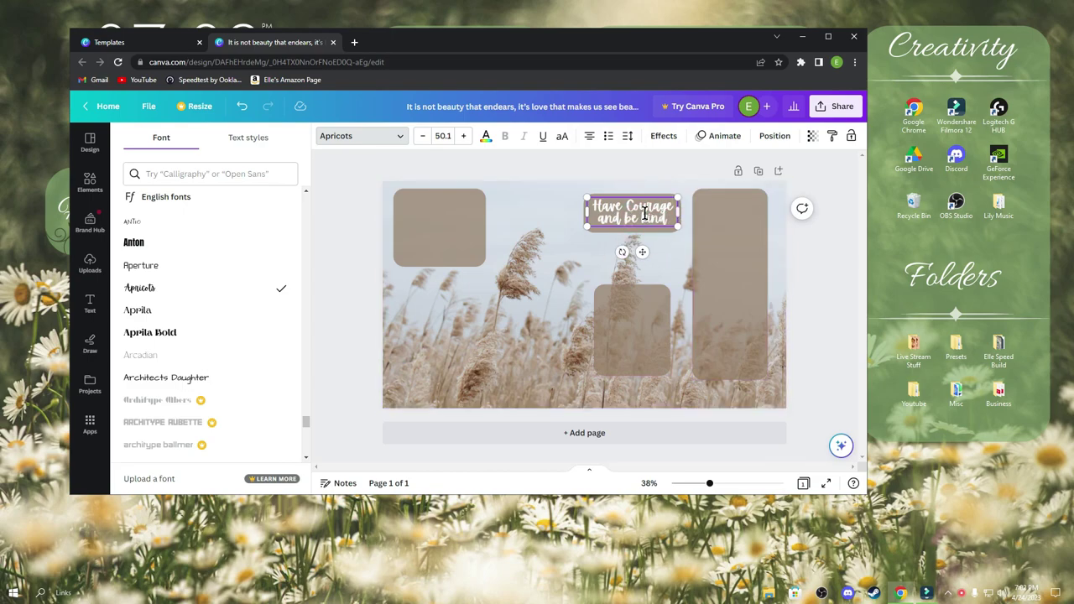
pyautogui.click(565, 267)
pyautogui.click(577, 267)
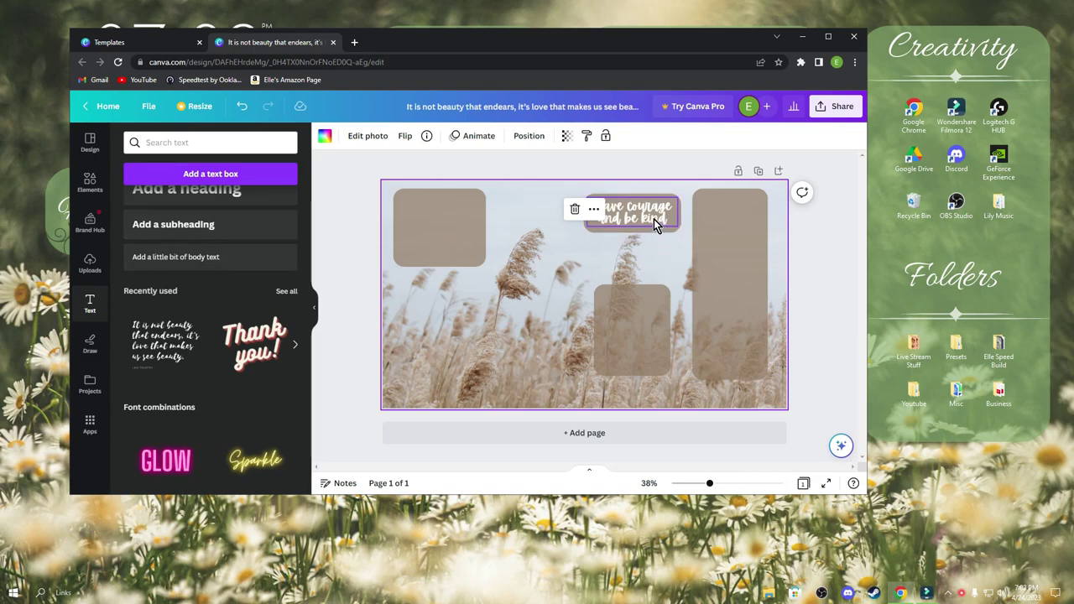
# - Search the text styles for "apricots", add an Apricots text box, and place it at the tall panel's top, enlarged to size 40.4
pyautogui.click(238, 138)
pyautogui.write('apricots')
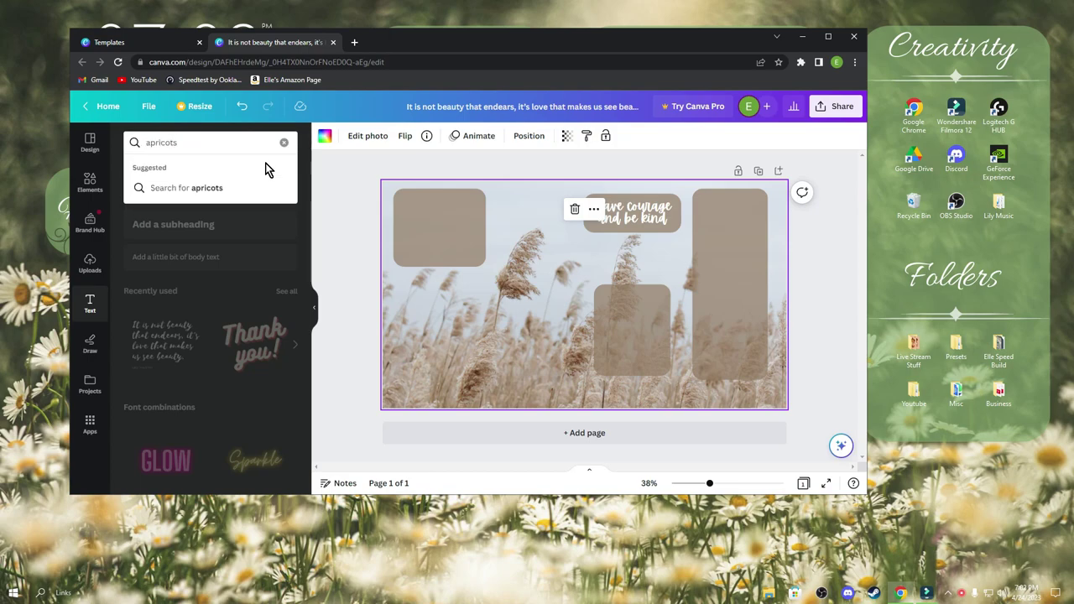
pyautogui.press('Return')
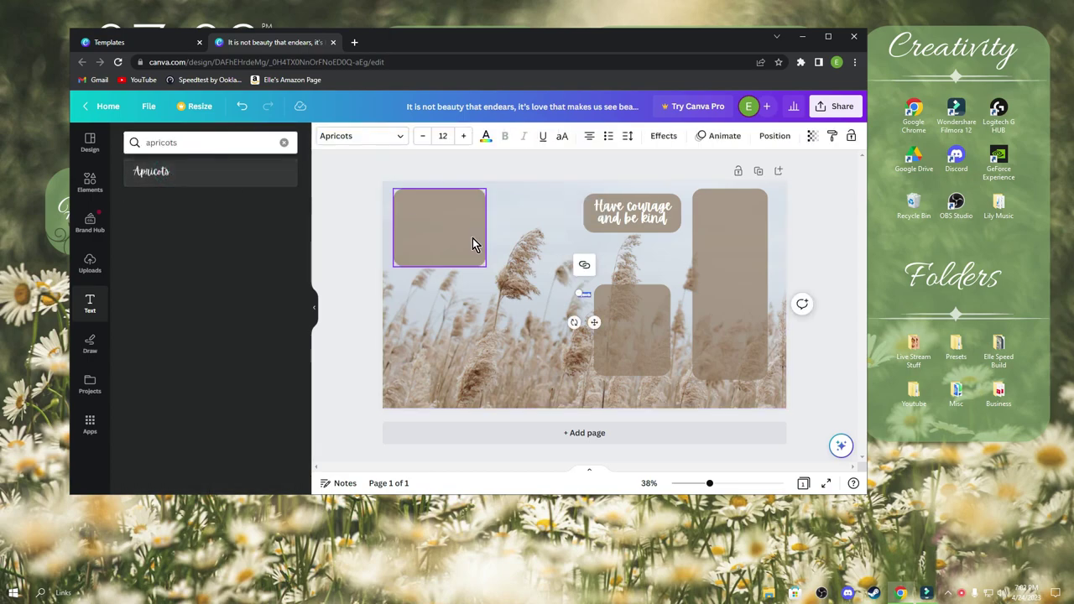
pyautogui.moveTo(587, 297); pyautogui.dragTo(726, 216)
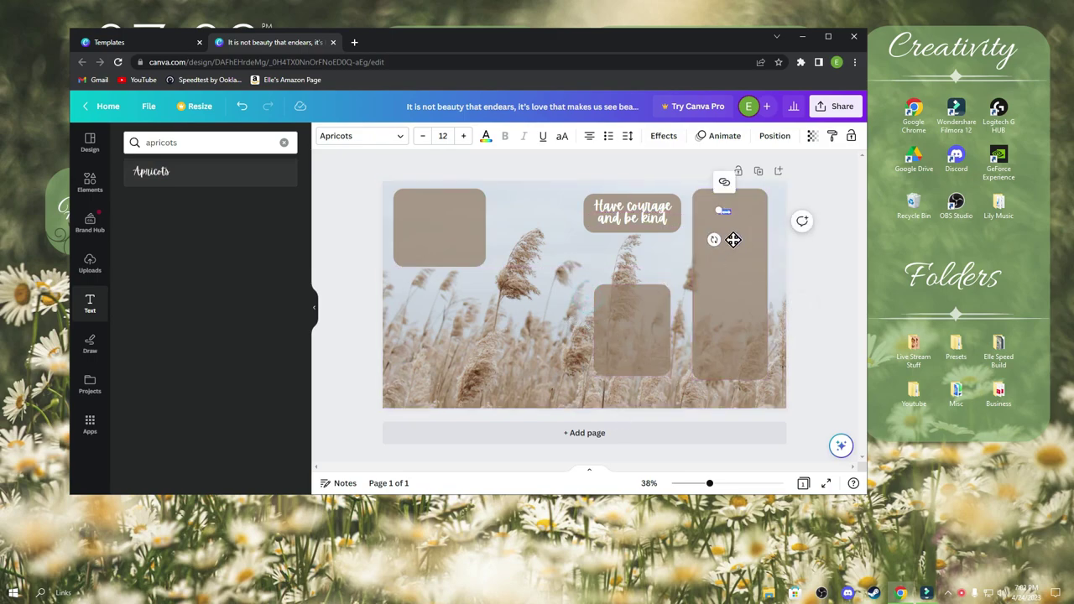
pyautogui.moveTo(730, 213); pyautogui.dragTo(744, 235)
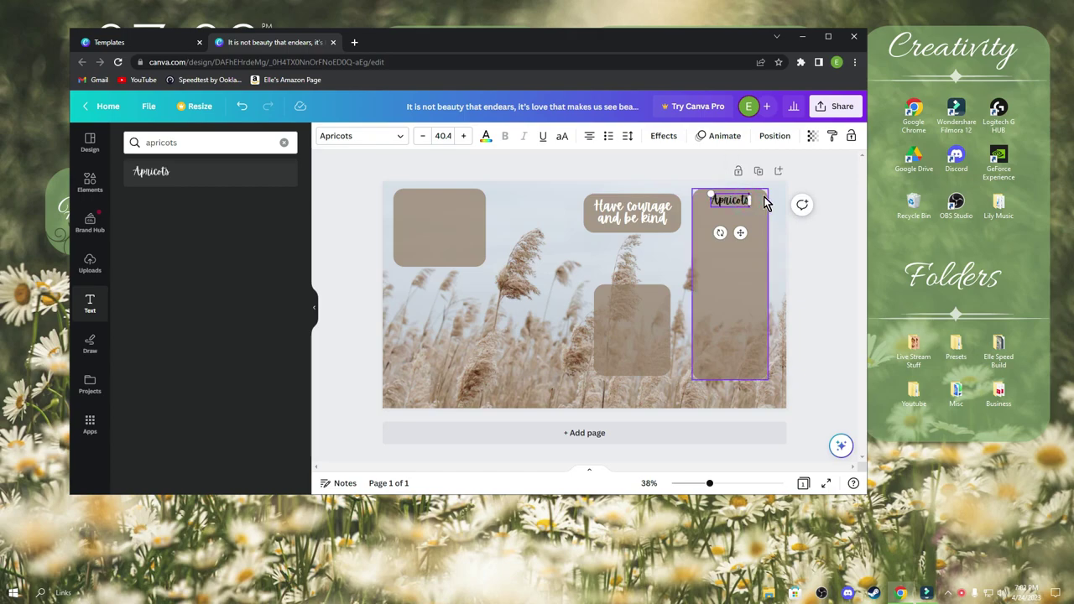
# - Replace the placeholder text at the top of the tall panel with "Creativity"
pyautogui.press('BackSpace')
pyautogui.press('BackSpace')
pyautogui.press('BackSpace')
pyautogui.press('BackSpace')
pyautogui.press('BackSpace')
pyautogui.press('BackSpace')
pyautogui.press('BackSpace')
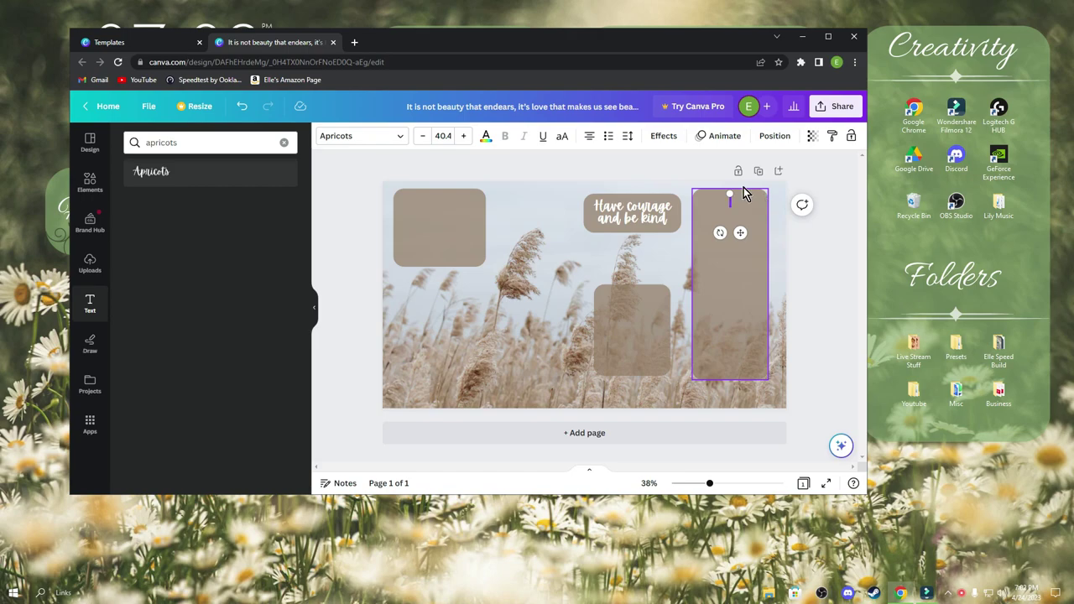
pyautogui.click(830, 38)
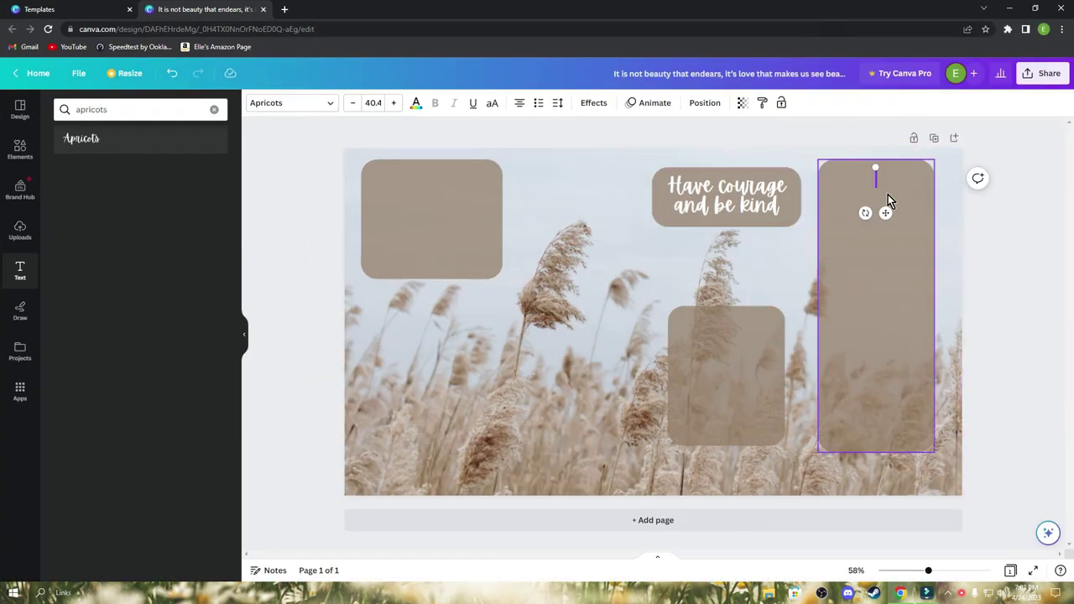
pyautogui.write('Creativity')
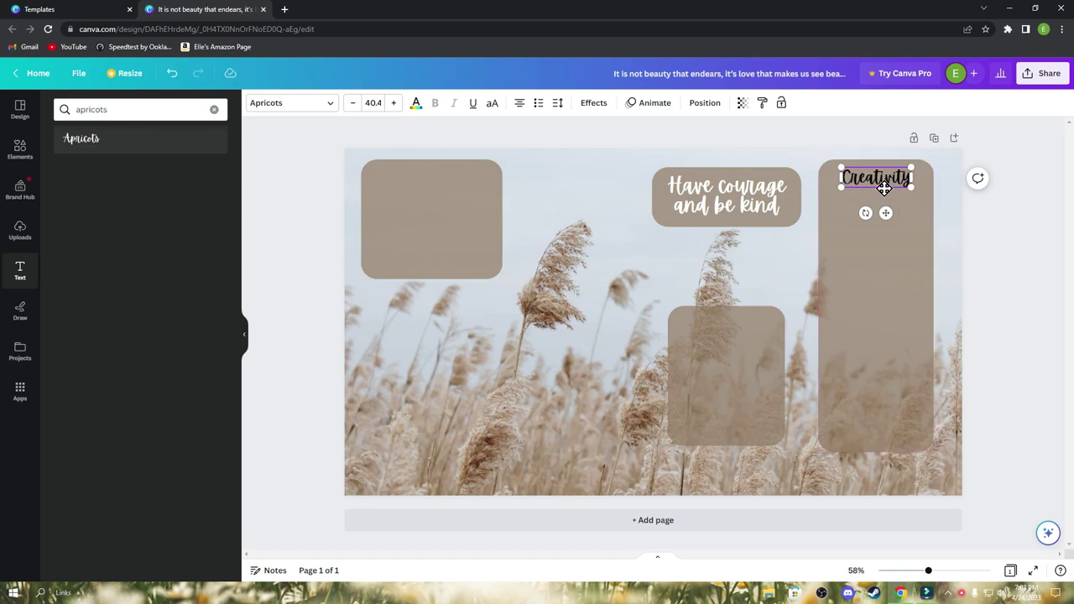
# - Color the "Creativity" heading white, reduce it to size 35.4, and position it near the tall panel's upper edge
pyautogui.moveTo(913, 178); pyautogui.dragTo(837, 178)
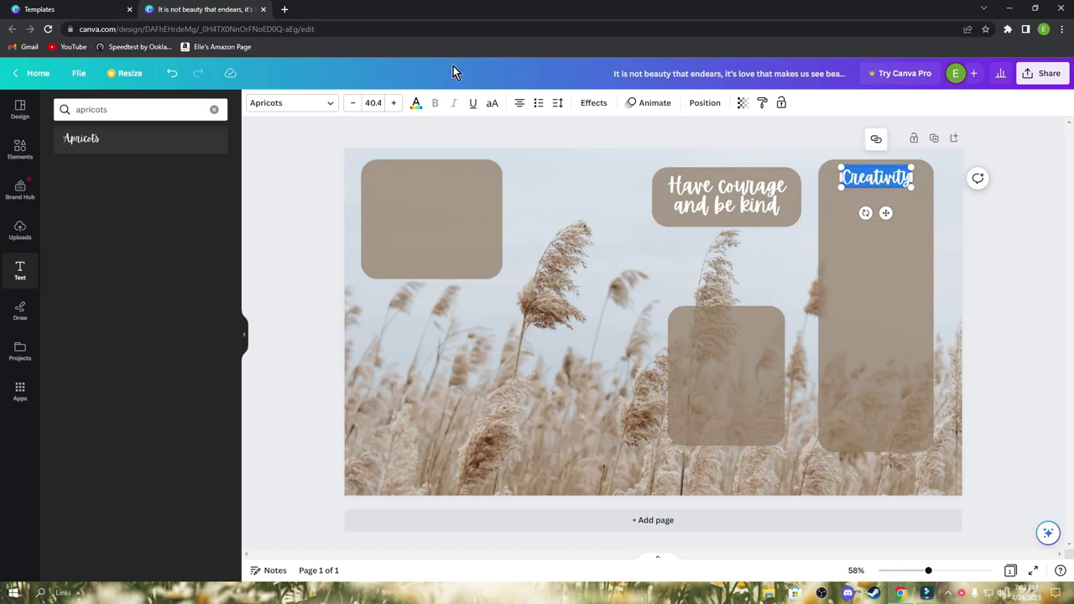
pyautogui.click(415, 104)
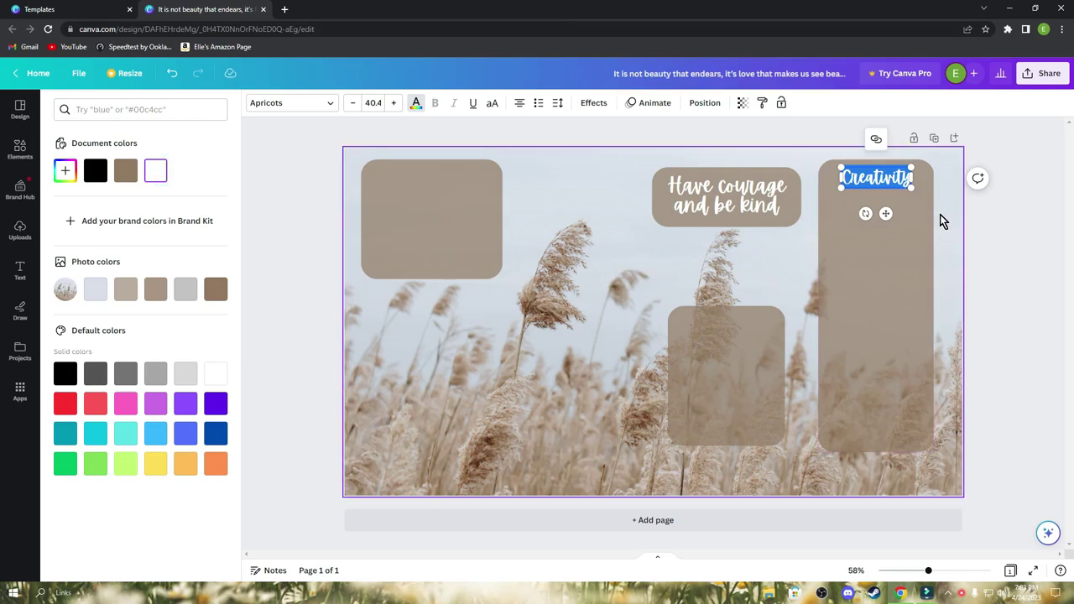
pyautogui.moveTo(887, 212); pyautogui.dragTo(888, 212)
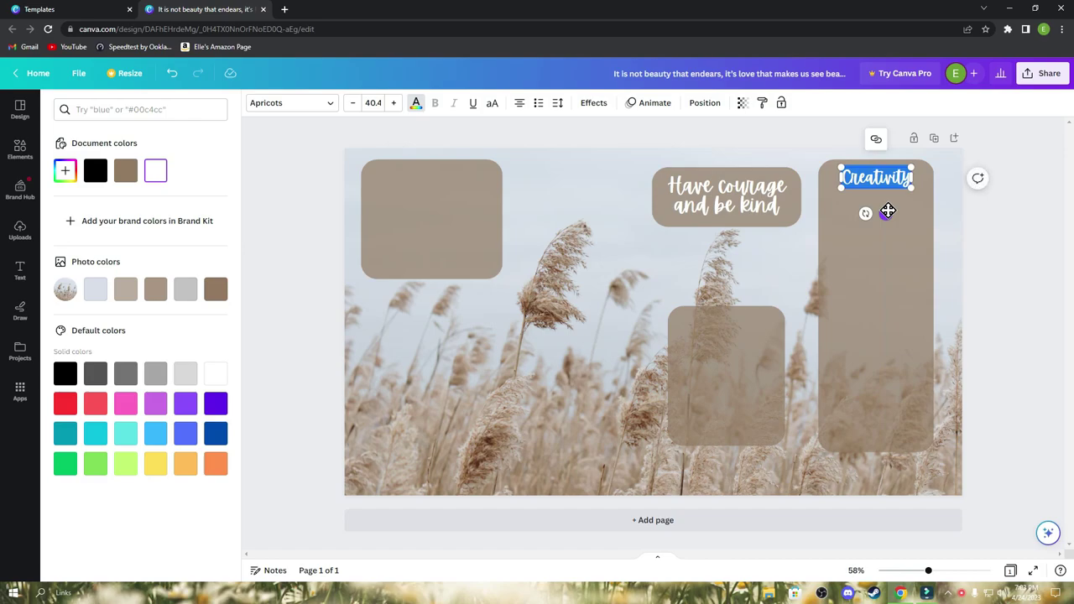
pyautogui.click(352, 103)
pyautogui.click(353, 104)
pyautogui.click(352, 103)
pyautogui.click(352, 103)
pyautogui.click(352, 104)
pyautogui.moveTo(886, 211); pyautogui.dragTo(891, 208)
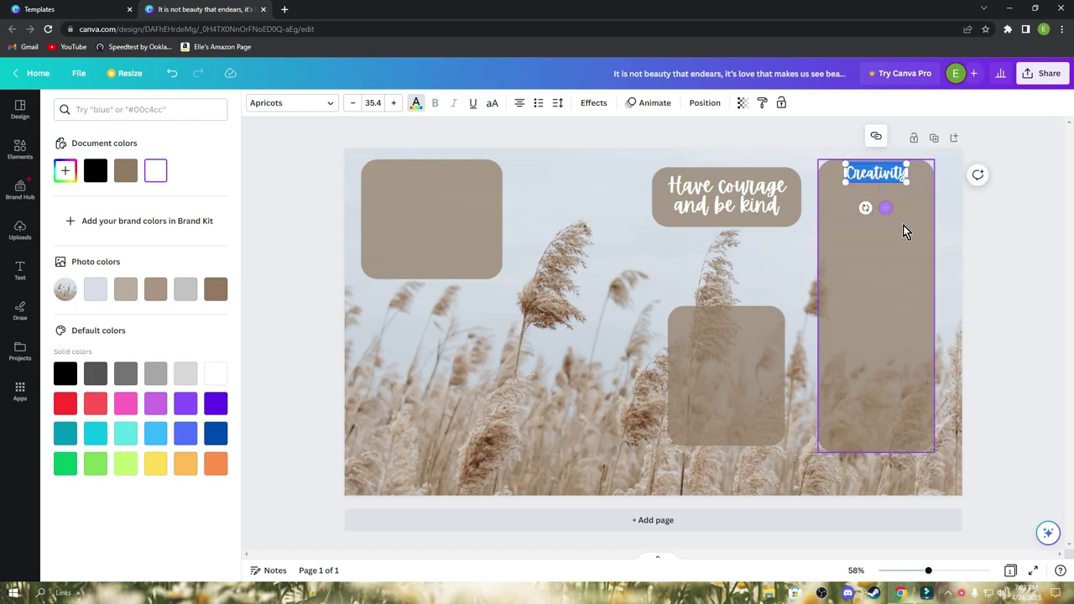
pyautogui.click(902, 262)
# - Duplicate the "Creativity" heading, place the copy just below the tall panel's middle, and reword it as "Folders"
pyautogui.click(885, 172)
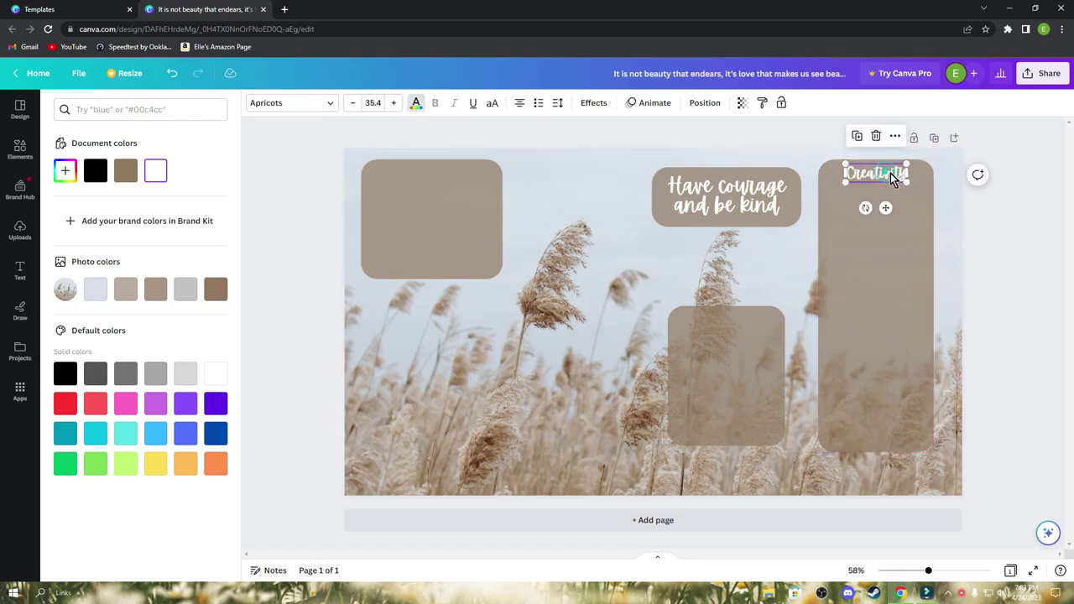
pyautogui.click(895, 136)
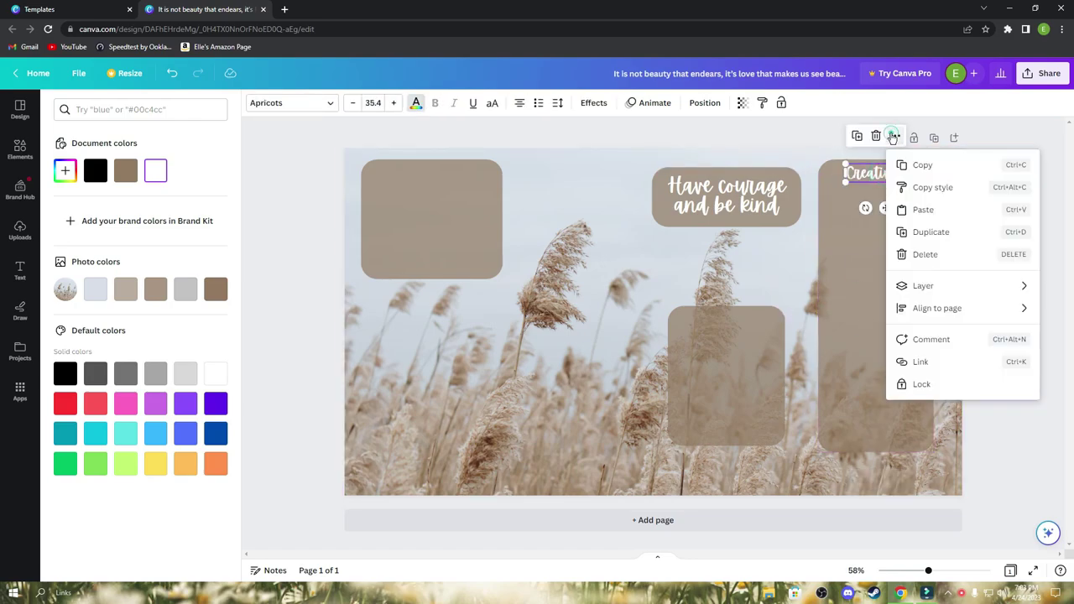
pyautogui.click(933, 234)
pyautogui.moveTo(894, 217); pyautogui.dragTo(887, 349)
pyautogui.doubleClick(901, 315)
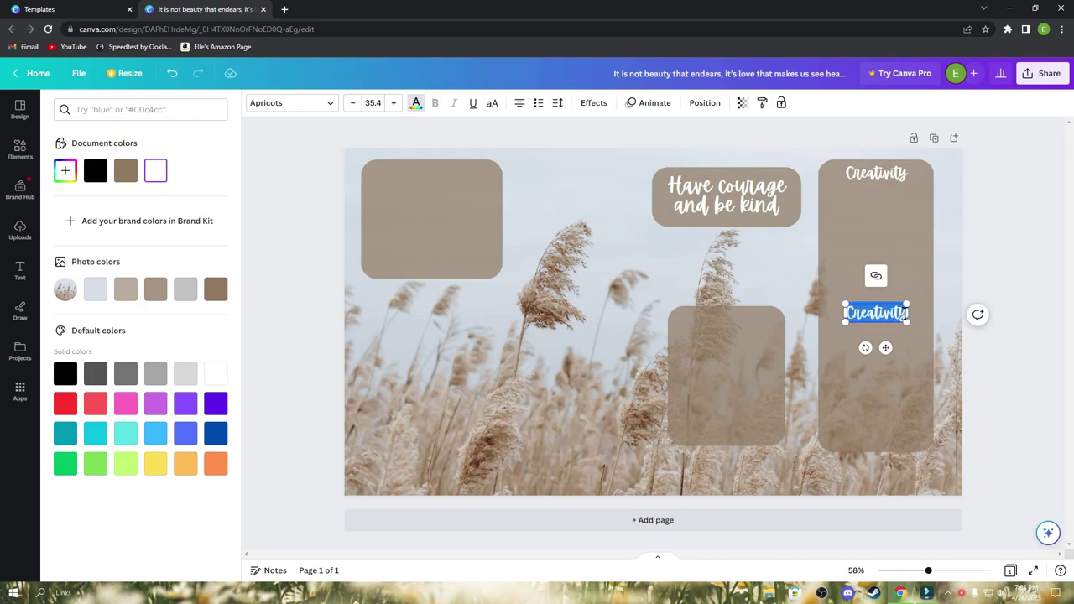
pyautogui.write('Fold')
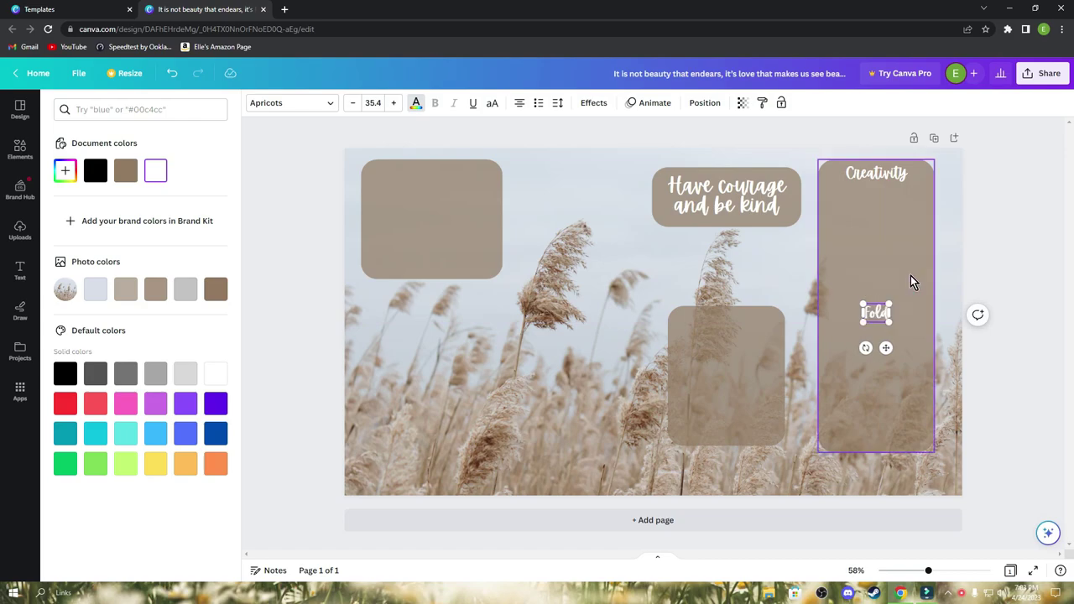
pyautogui.write('ers')
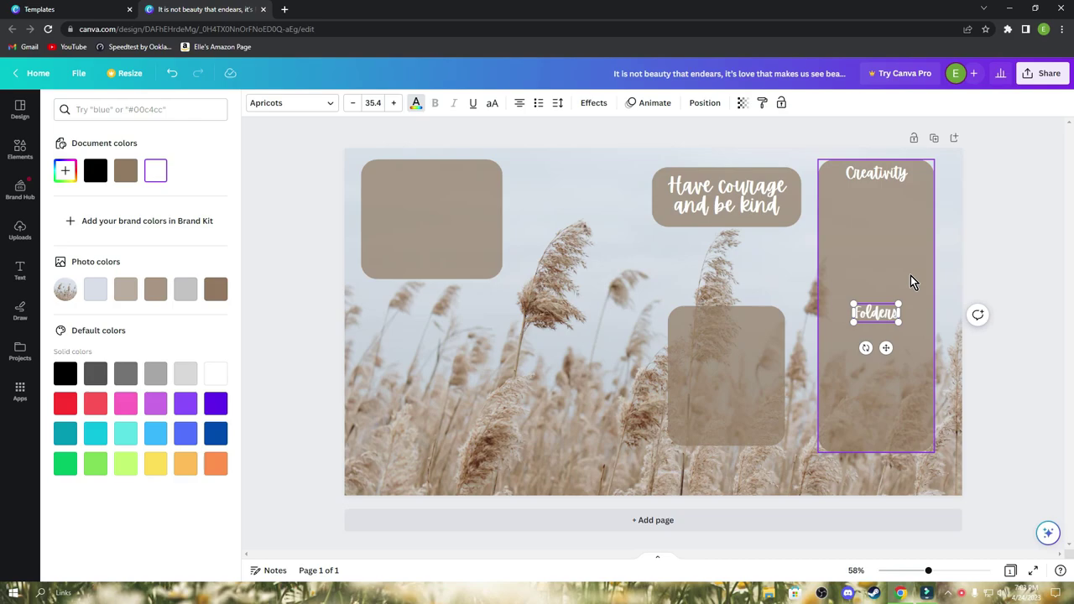
pyautogui.click(886, 273)
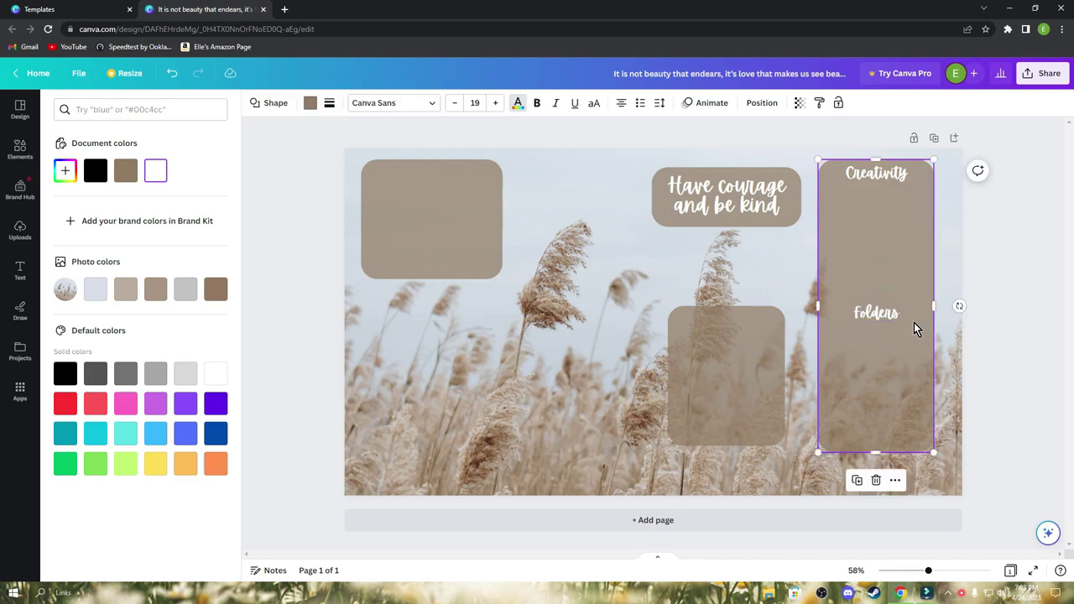
pyautogui.click(888, 315)
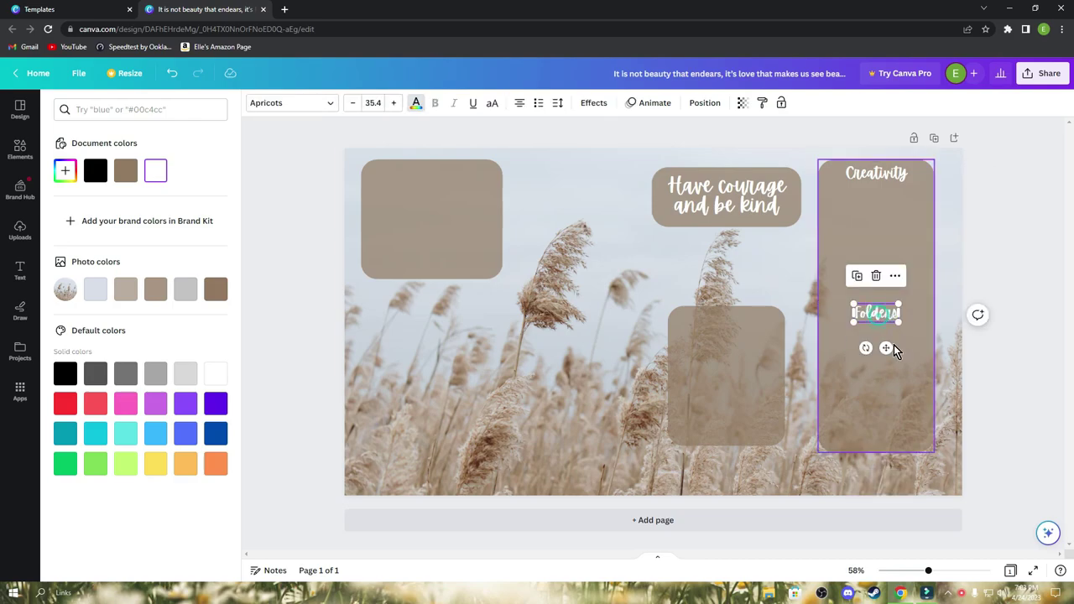
pyautogui.moveTo(887, 347); pyautogui.dragTo(889, 356)
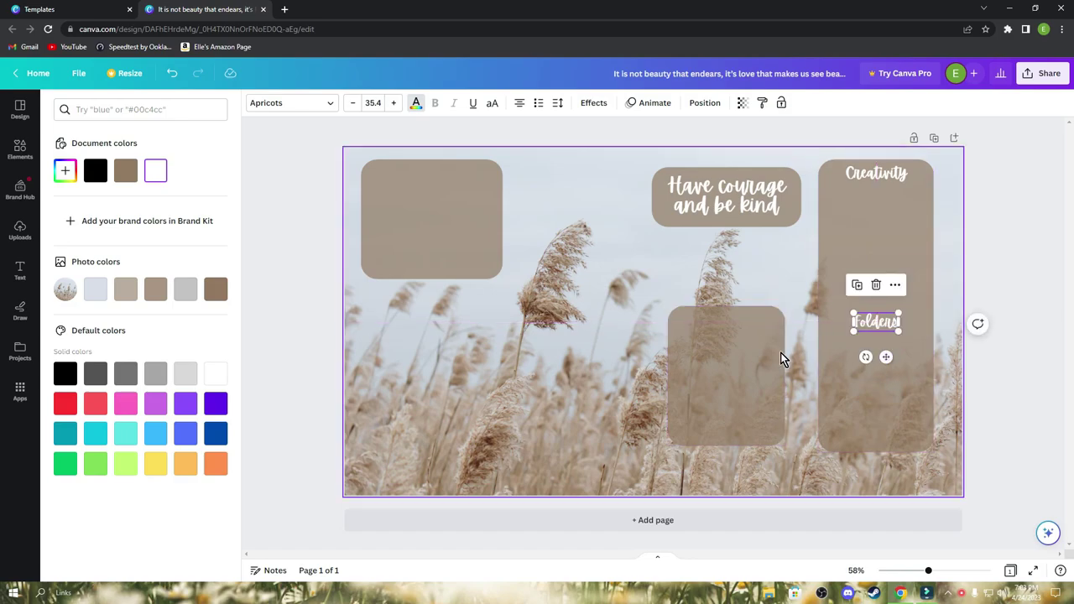
# - Duplicate the "Folders" heading onto the top of the lower square panel and reword the copy as "Cozy Games"
pyautogui.click(895, 285)
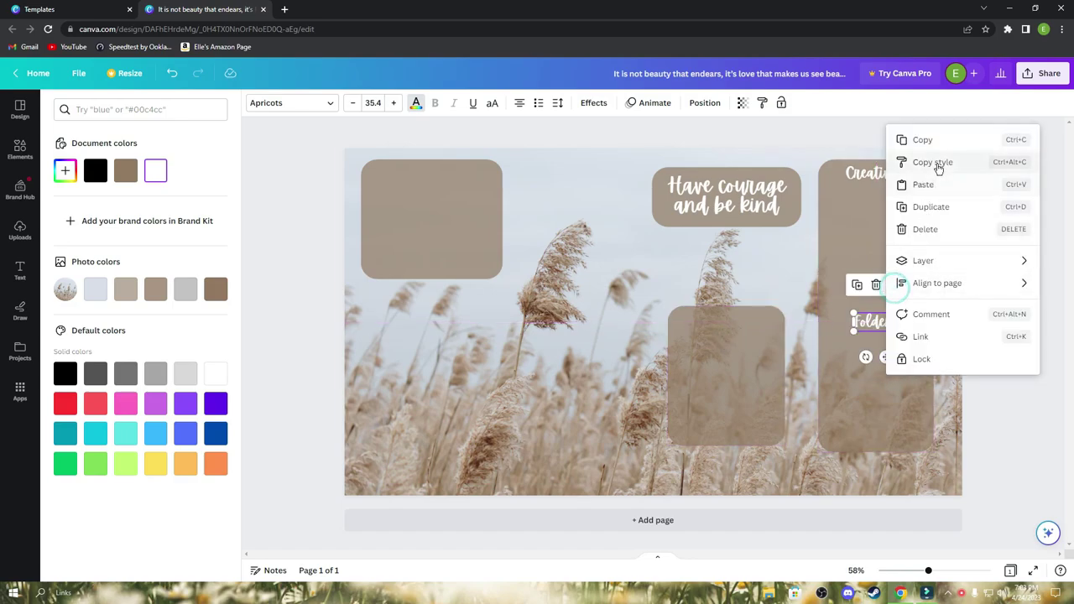
pyautogui.click(912, 219)
pyautogui.moveTo(893, 361); pyautogui.dragTo(736, 354)
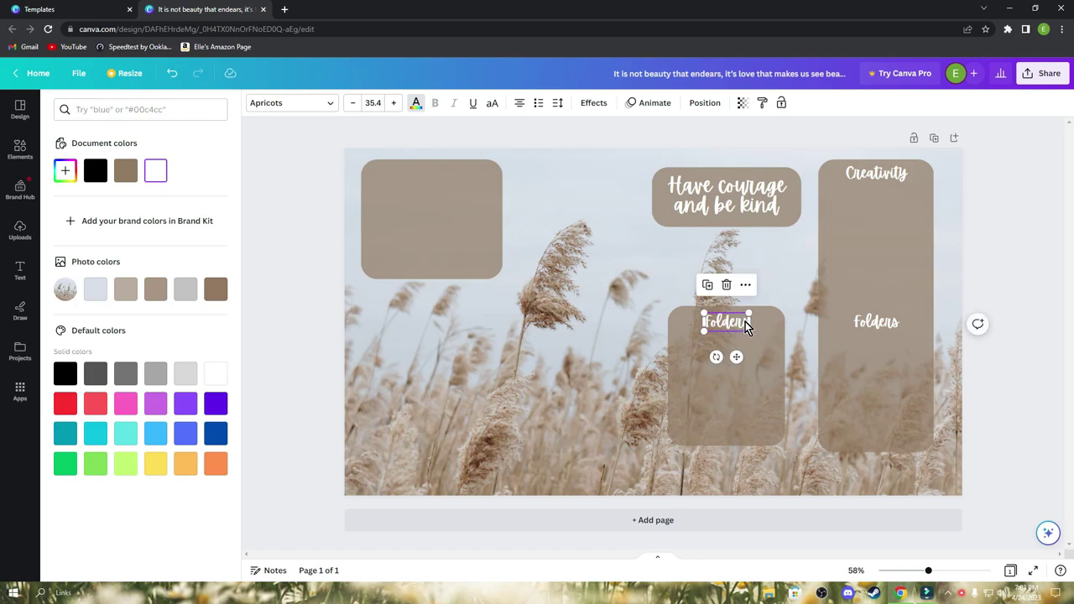
pyautogui.doubleClick(745, 321)
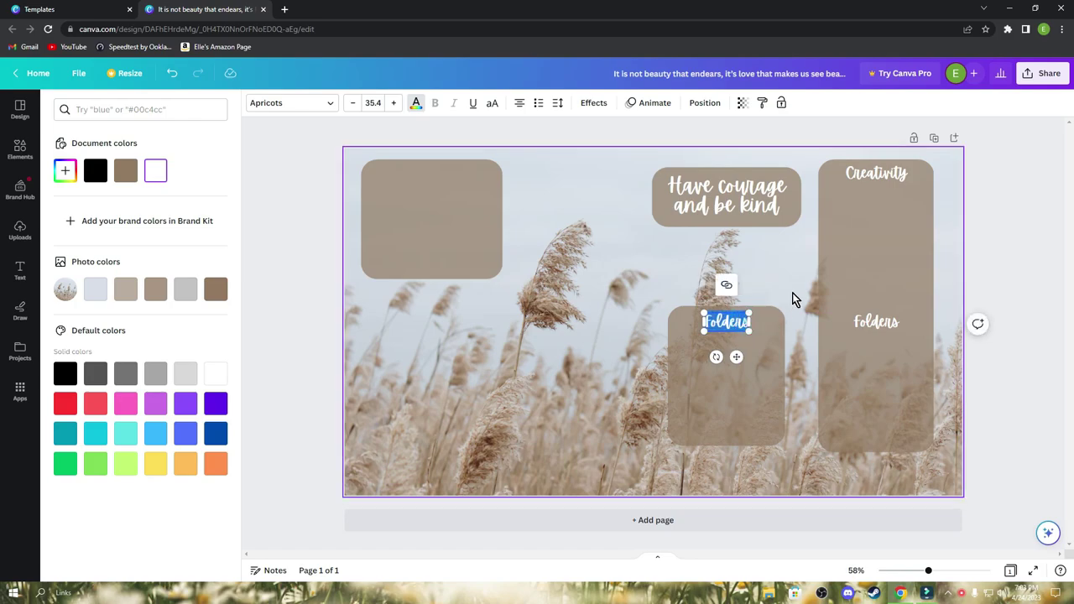
pyautogui.write('Cozy Games')
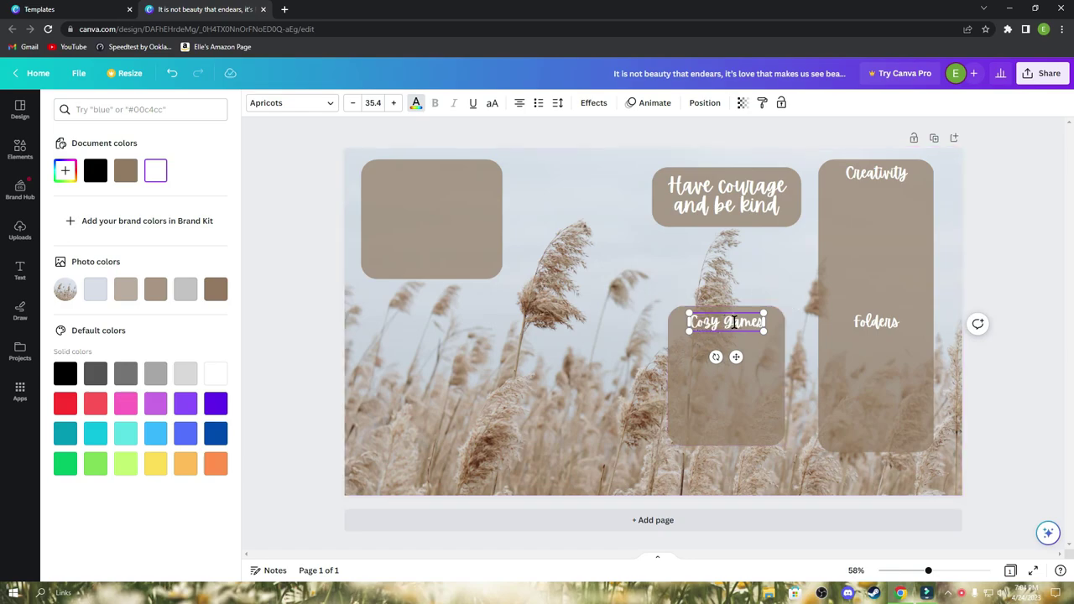
pyautogui.click(788, 272)
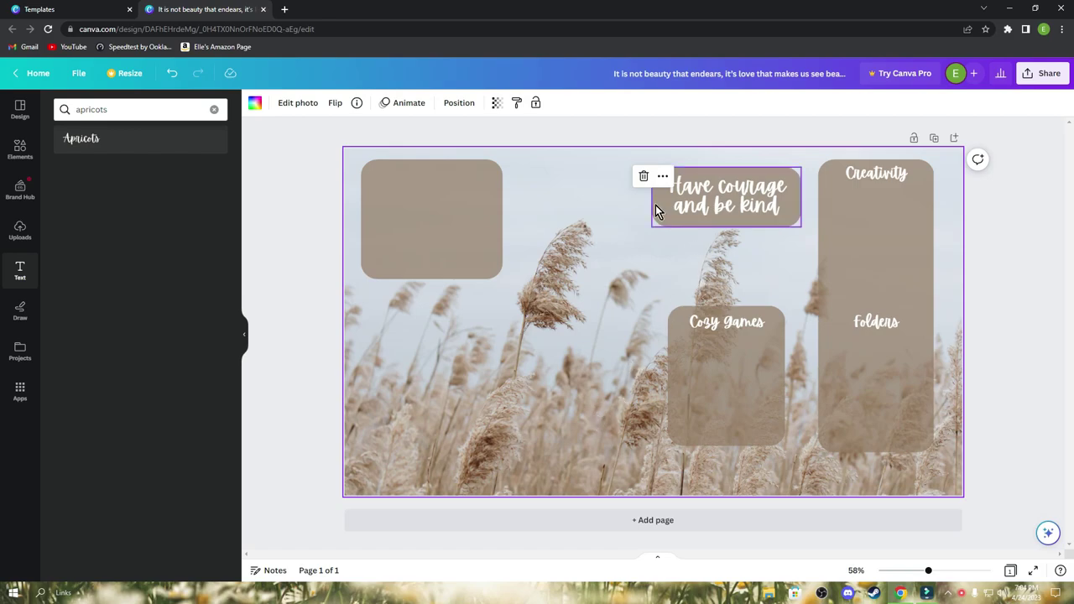
# - Duplicate the empty upper-left panel, shrink the copy, and place it between the quote panel and the "Cozy Games" panel
pyautogui.click(453, 239)
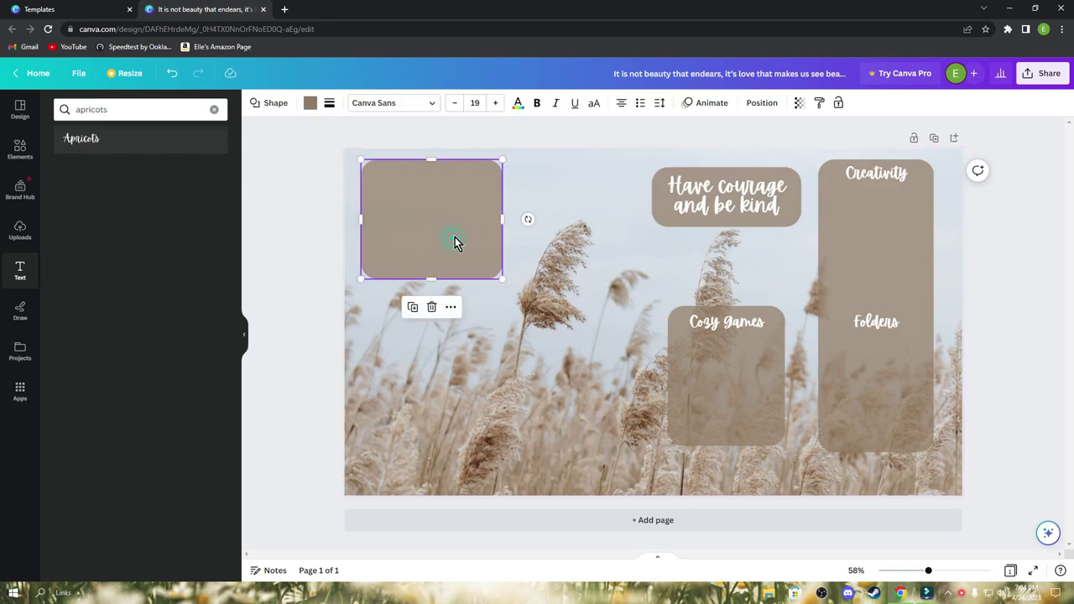
pyautogui.click(452, 308)
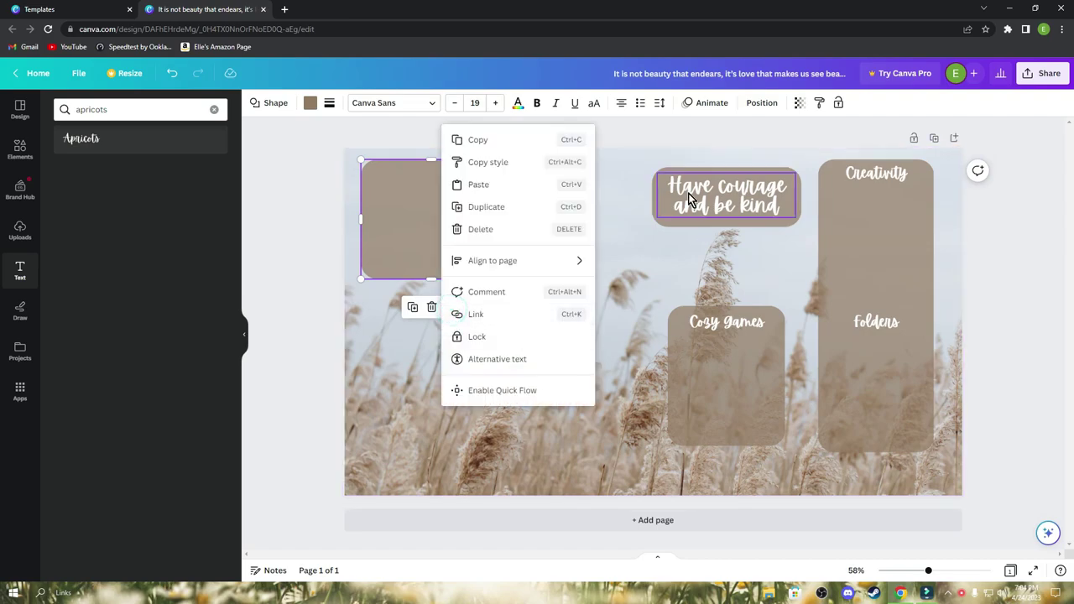
pyautogui.click(503, 217)
pyautogui.moveTo(470, 271); pyautogui.dragTo(612, 305)
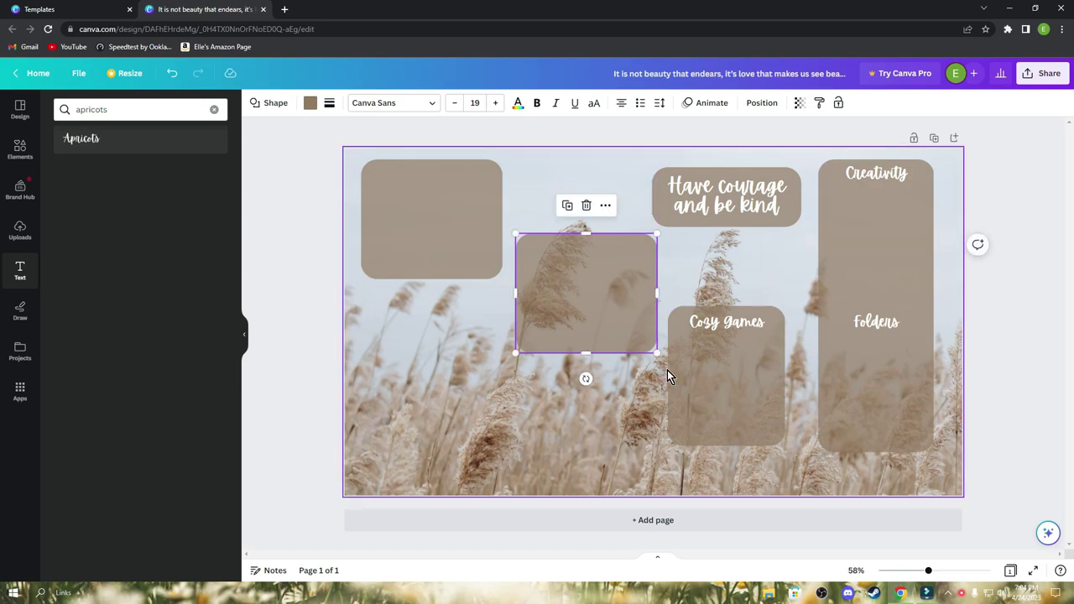
pyautogui.moveTo(656, 353); pyautogui.dragTo(636, 294)
pyautogui.moveTo(578, 273); pyautogui.dragTo(731, 272)
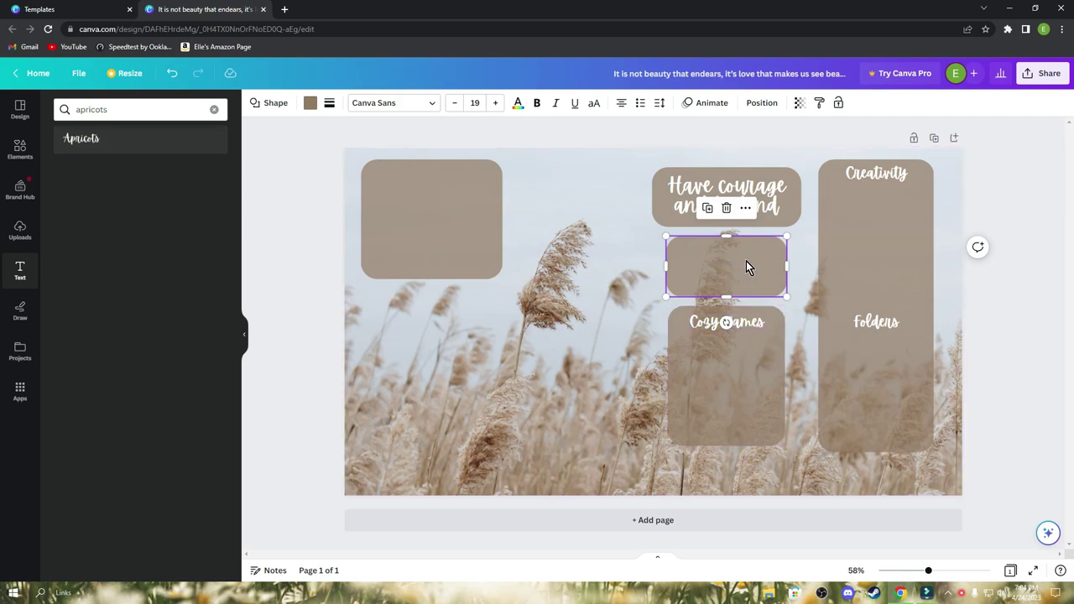
# - Duplicate the "Cozy Games" heading into the small panel above it and replace the copy's wording with the creator's name
pyautogui.click(753, 322)
pyautogui.rightClick(747, 325)
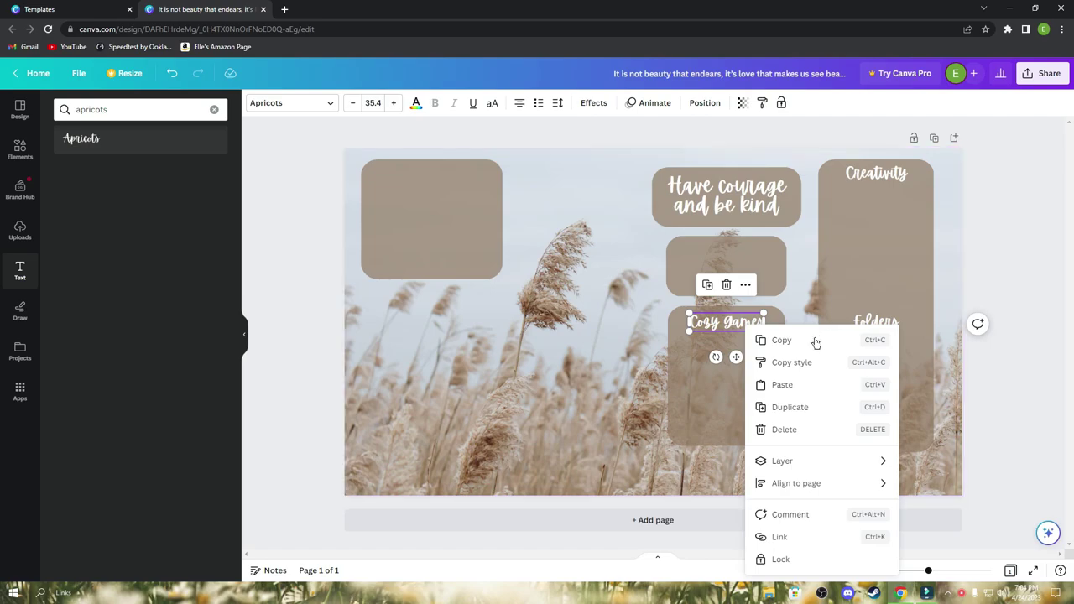
pyautogui.click(789, 407)
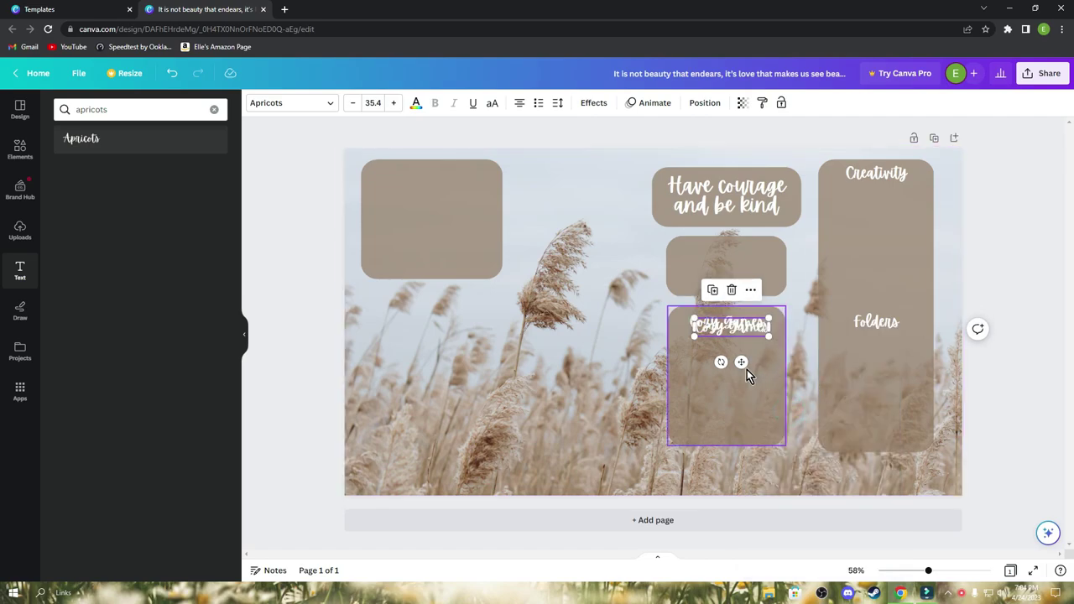
pyautogui.moveTo(742, 361); pyautogui.dragTo(738, 296)
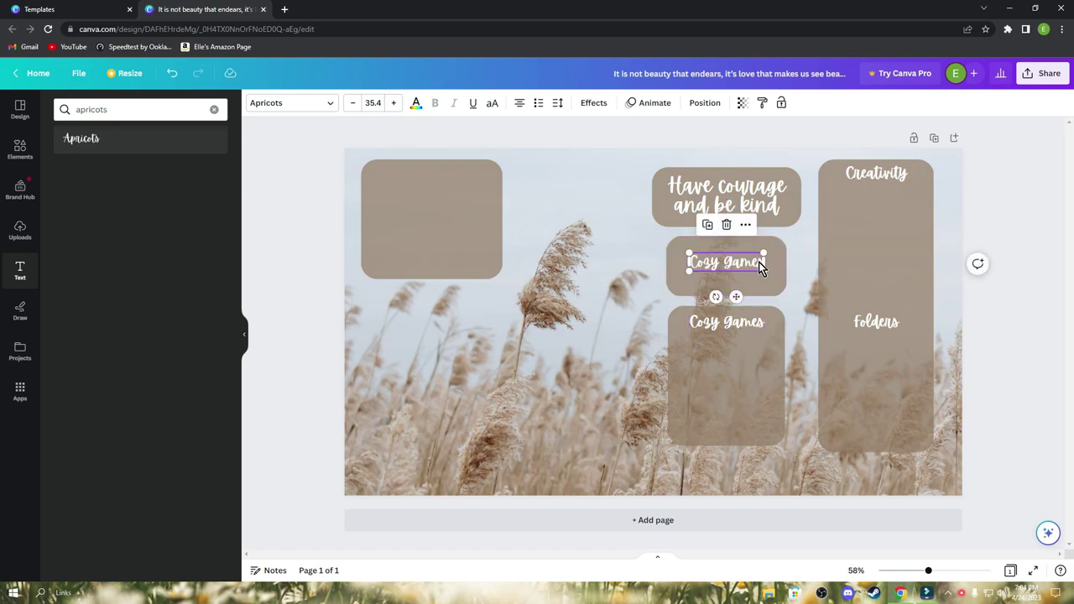
pyautogui.moveTo(760, 262); pyautogui.dragTo(686, 262)
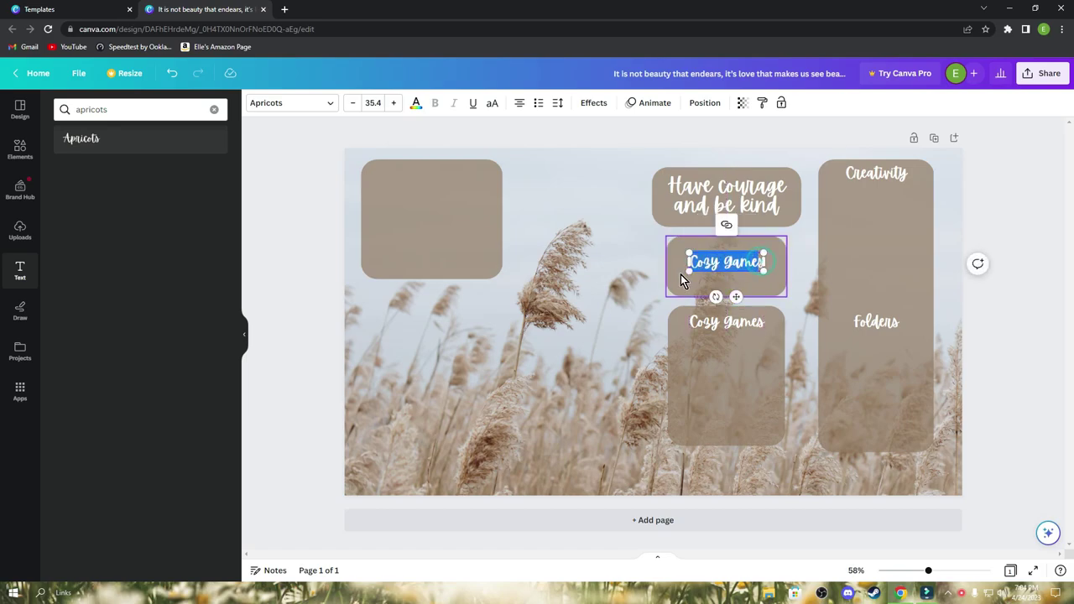
pyautogui.write('S')
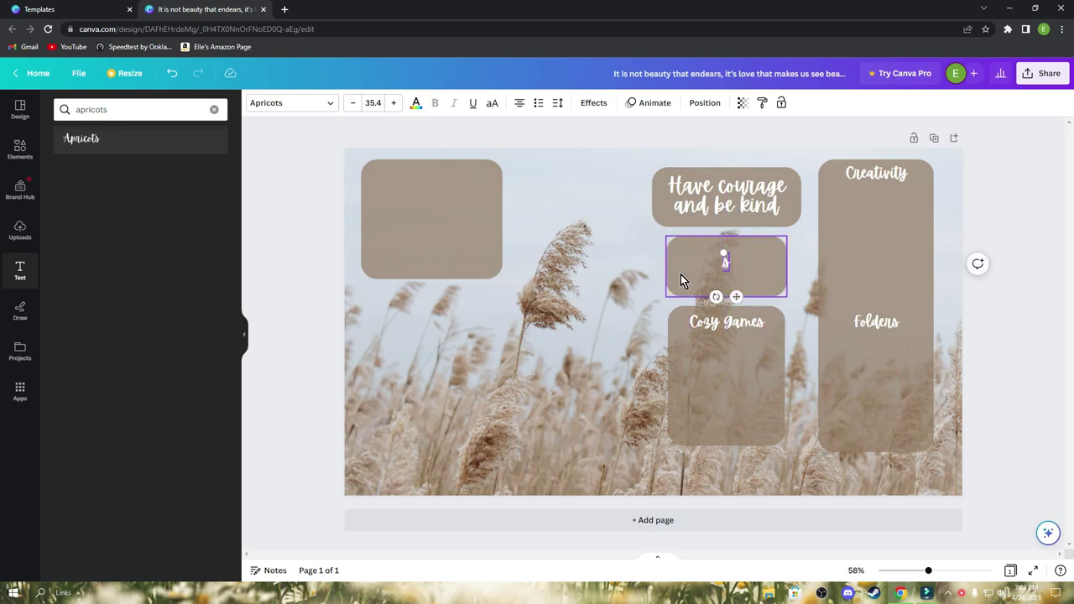
pyautogui.press('BackSpace')
pyautogui.write('File Sereni')
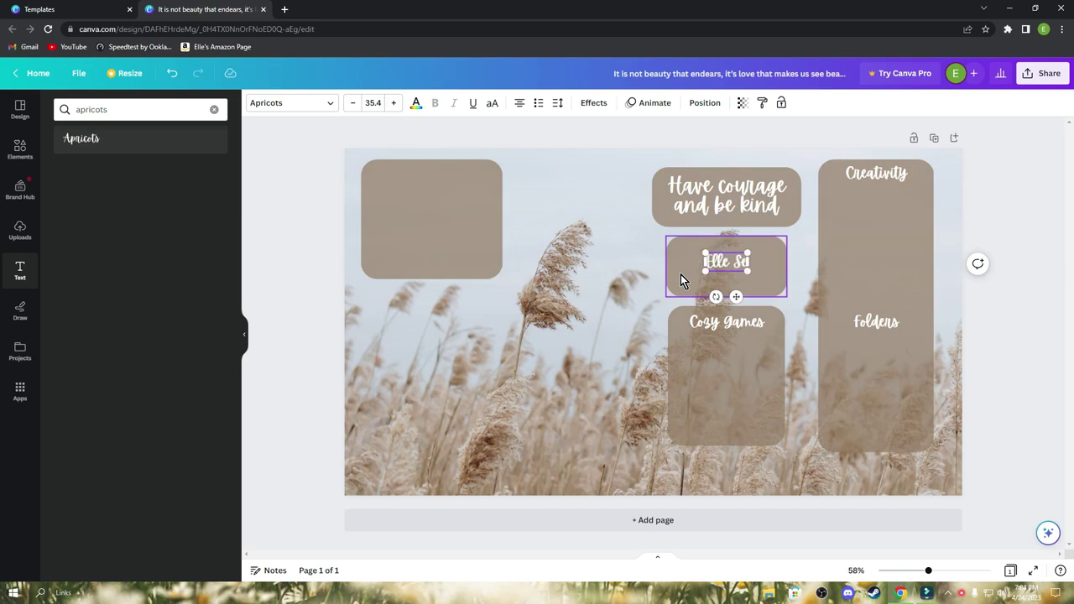
pyautogui.press('BackSpace')
pyautogui.press('BackSpace')
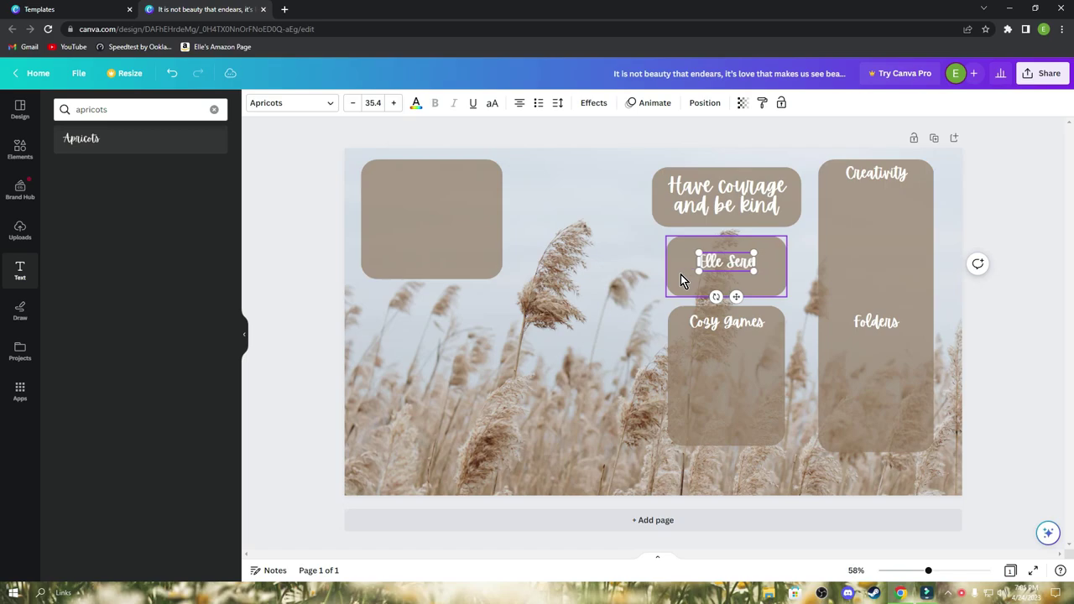
pyautogui.write('ni')
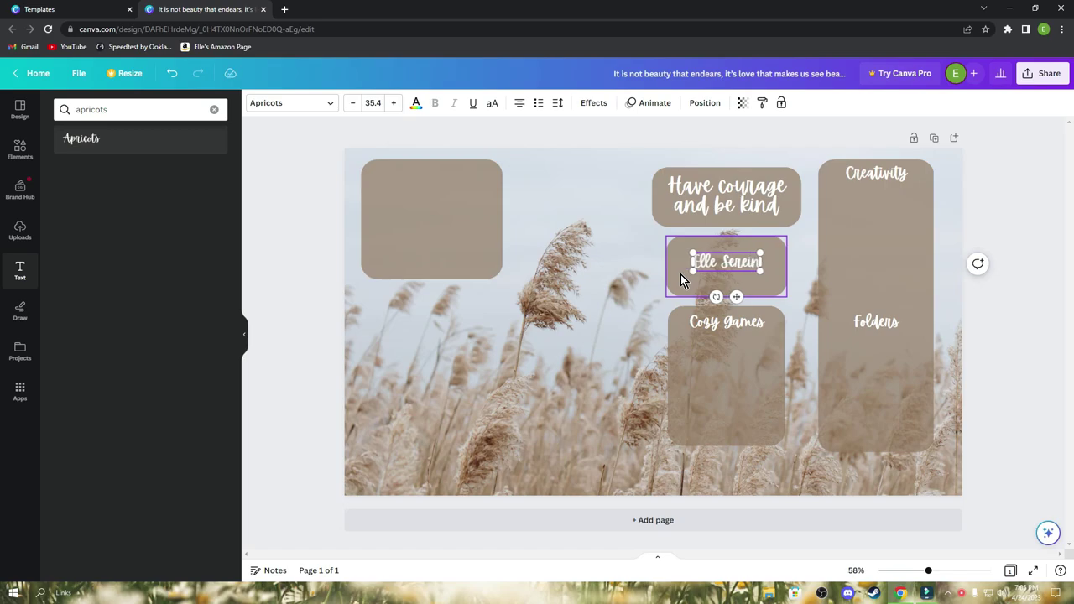
# - Enlarge the name text to size 41.4 and center it within its small panel
pyautogui.click(393, 102)
pyautogui.click(393, 102)
pyautogui.click(394, 102)
pyautogui.click(393, 103)
pyautogui.click(394, 102)
pyautogui.click(394, 102)
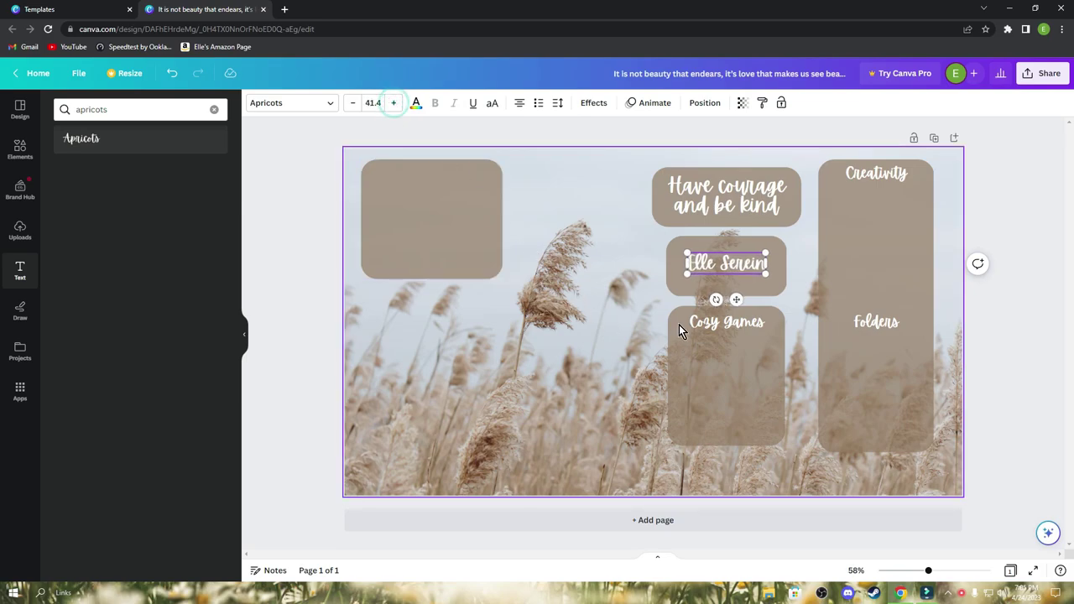
pyautogui.moveTo(737, 297); pyautogui.dragTo(736, 299)
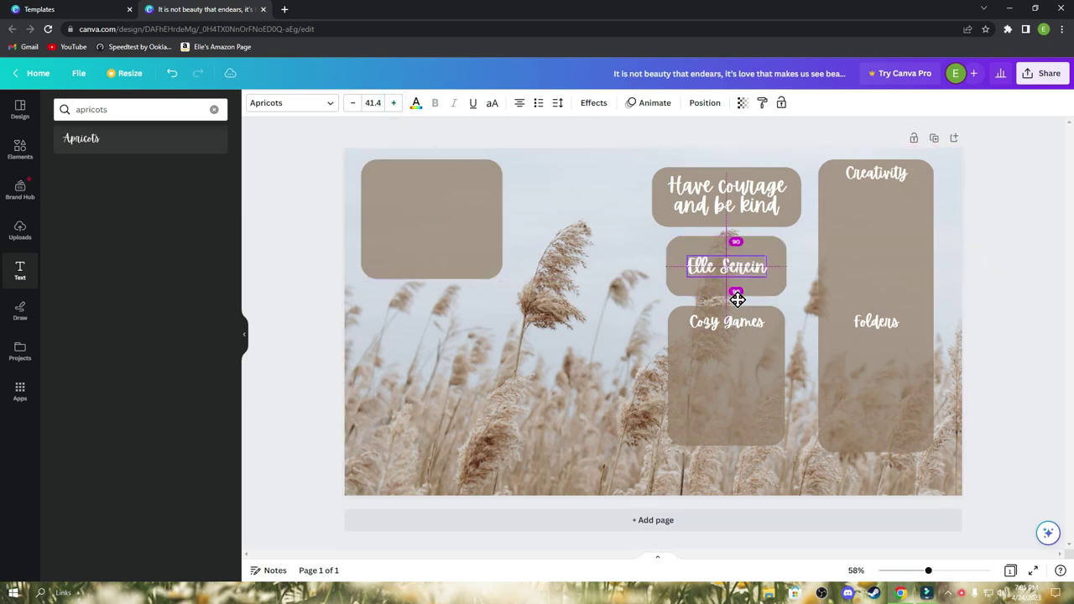
pyautogui.click(610, 308)
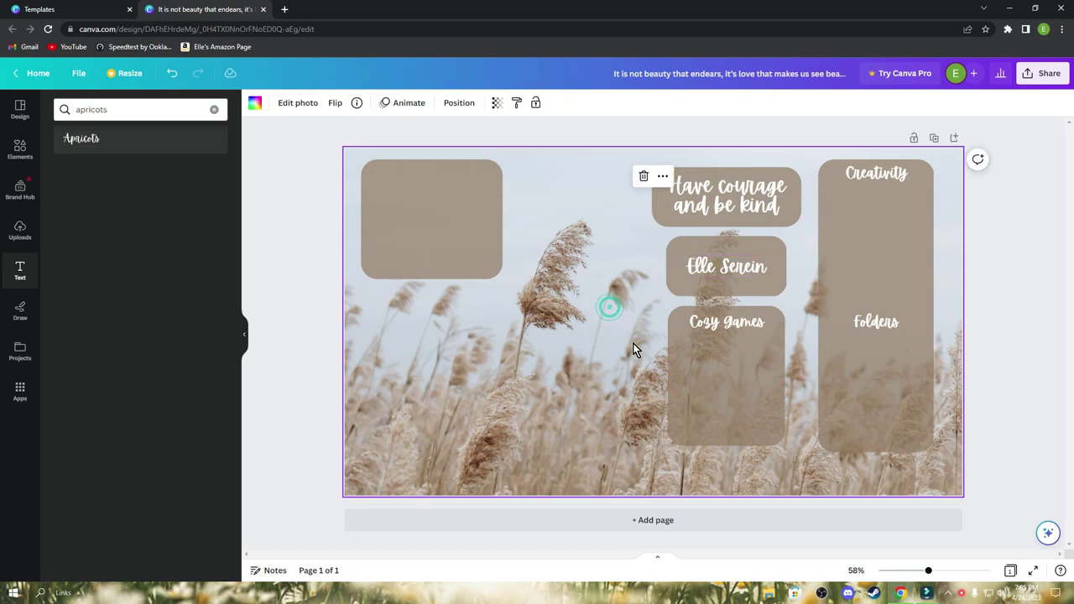
# - Enclose the quote "Have courage and be kind" in double quotation marks and end it with a period
pyautogui.click(779, 208)
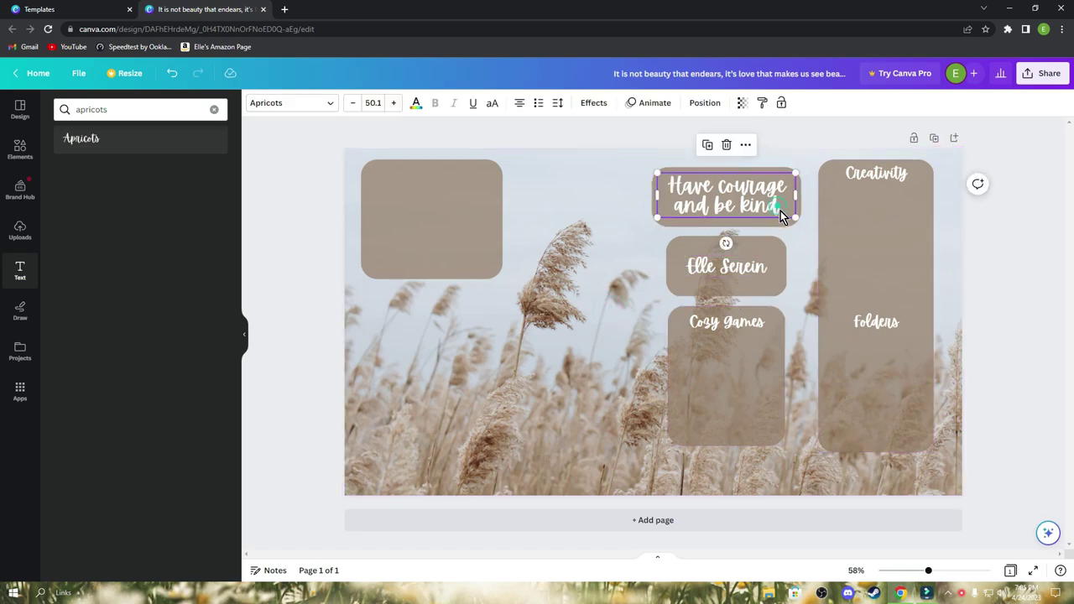
pyautogui.click(780, 211)
pyautogui.write('"')
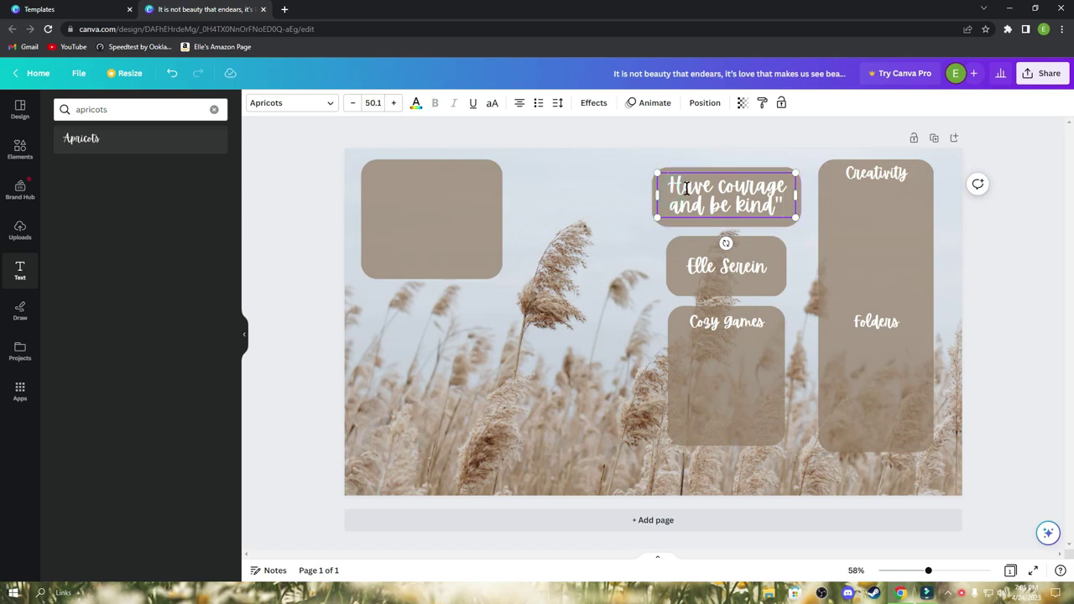
pyautogui.write('"')
pyautogui.click(610, 286)
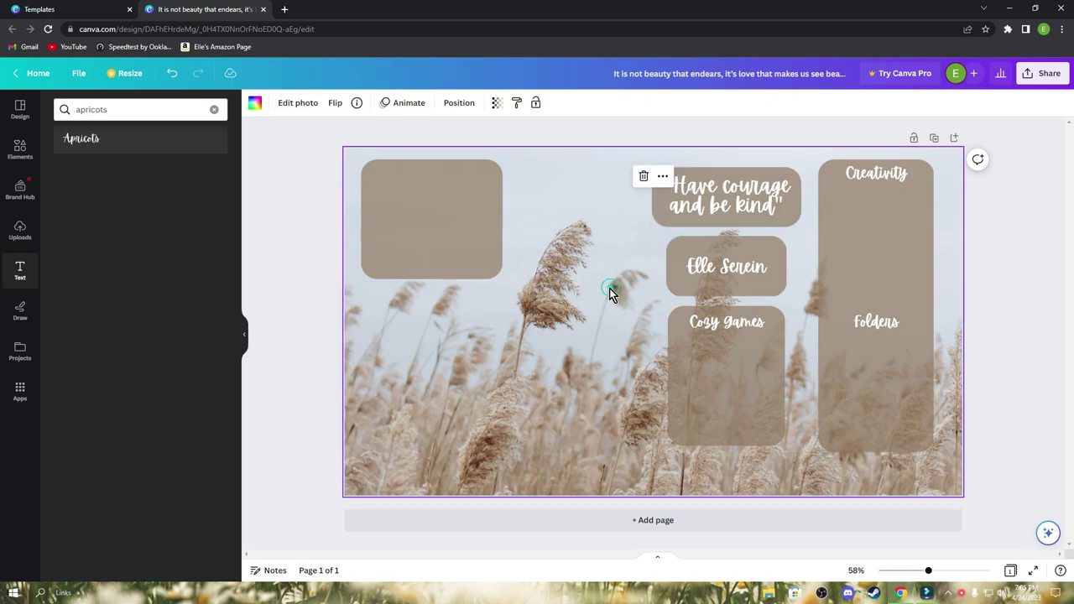
pyautogui.click(775, 209)
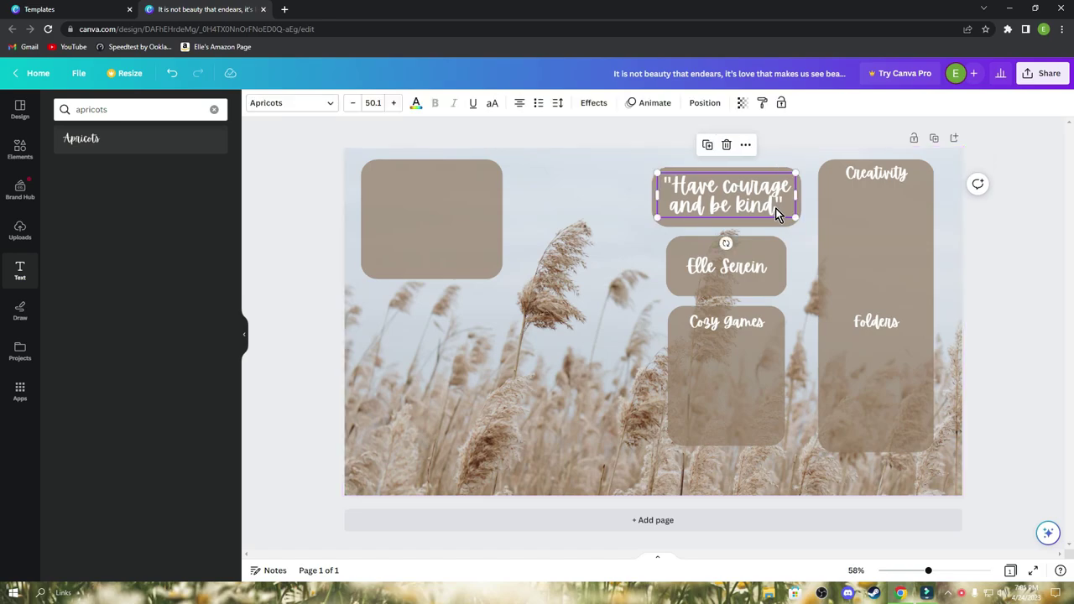
pyautogui.write('"')
pyautogui.click(609, 307)
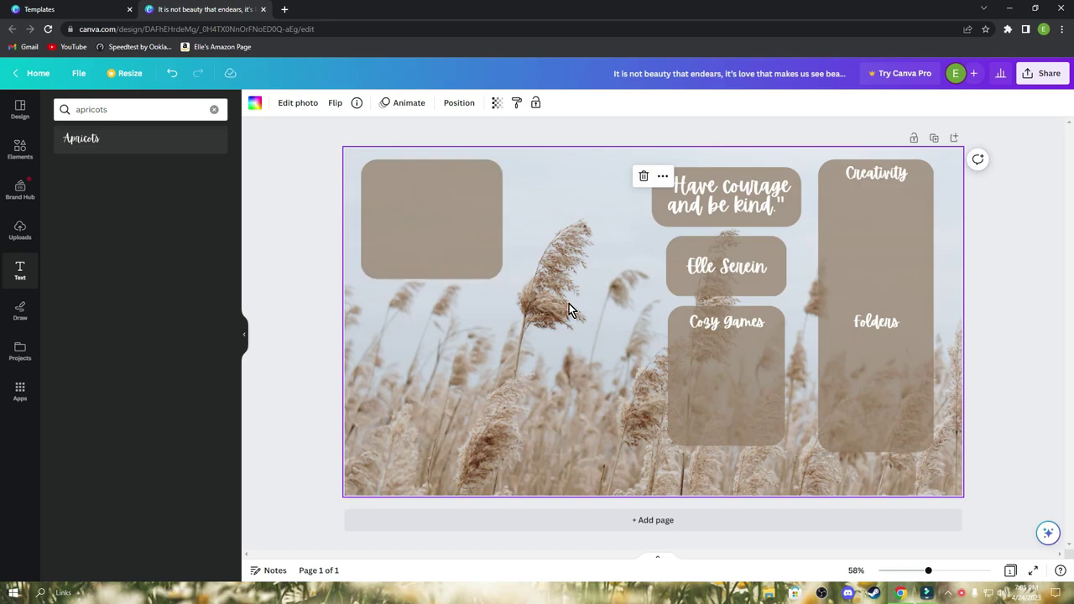
# - Search the elements for "lines", add the dotted line to the wallpaper, and color it white (#ffffff)
pyautogui.click(20, 151)
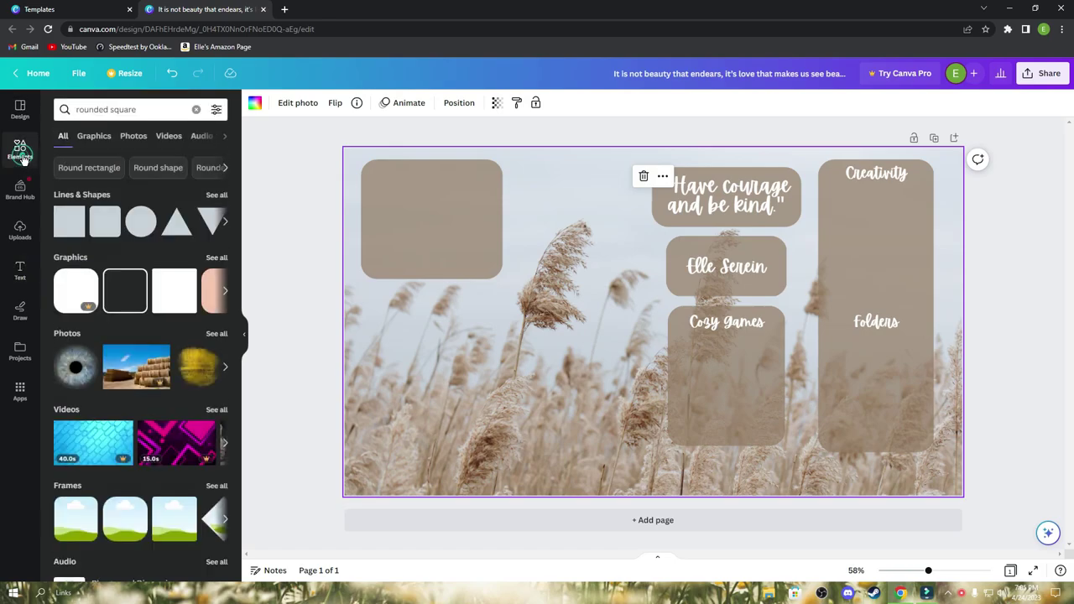
pyautogui.click(214, 109)
pyautogui.write('lines')
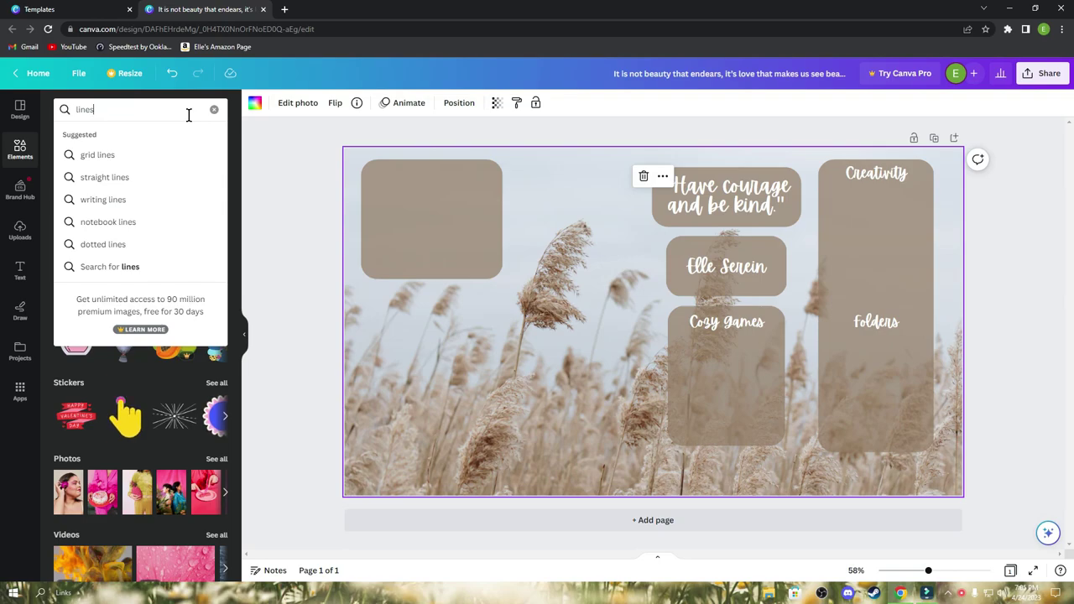
pyautogui.press('Return')
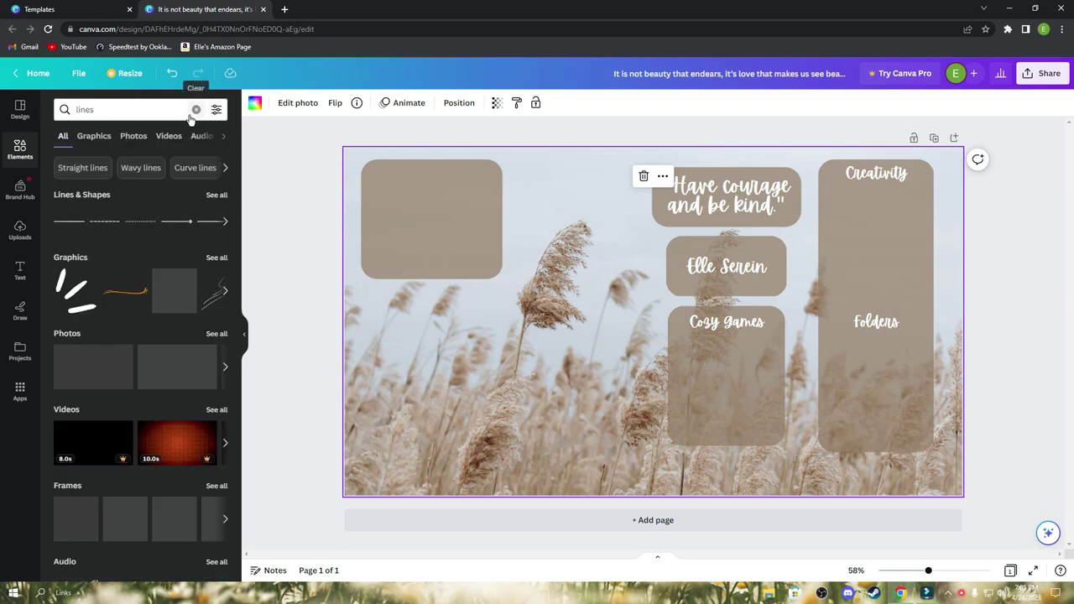
pyautogui.click(140, 222)
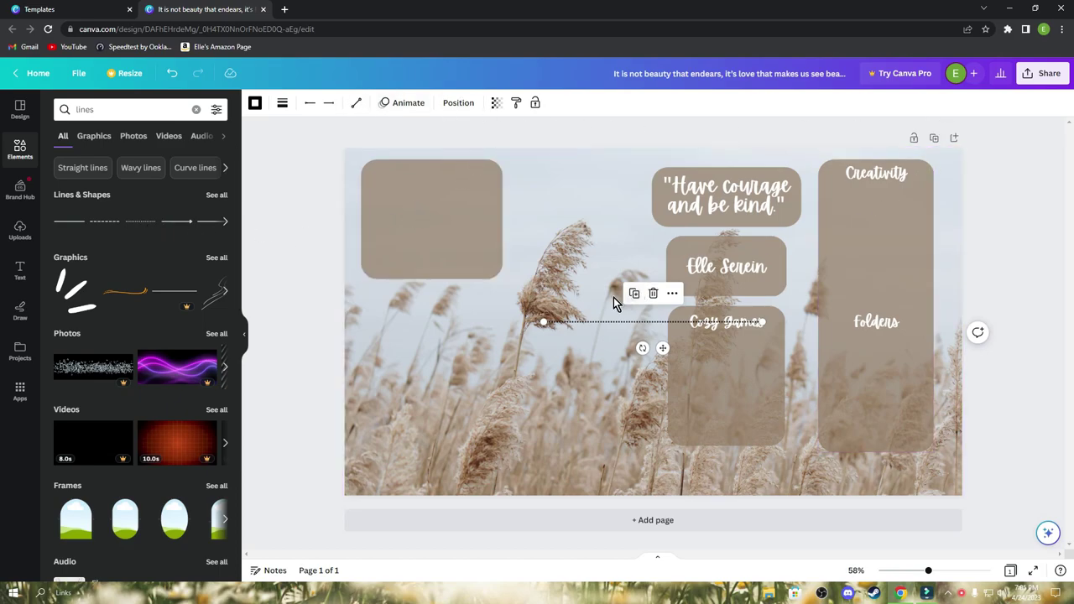
pyautogui.click(255, 103)
pyautogui.click(155, 171)
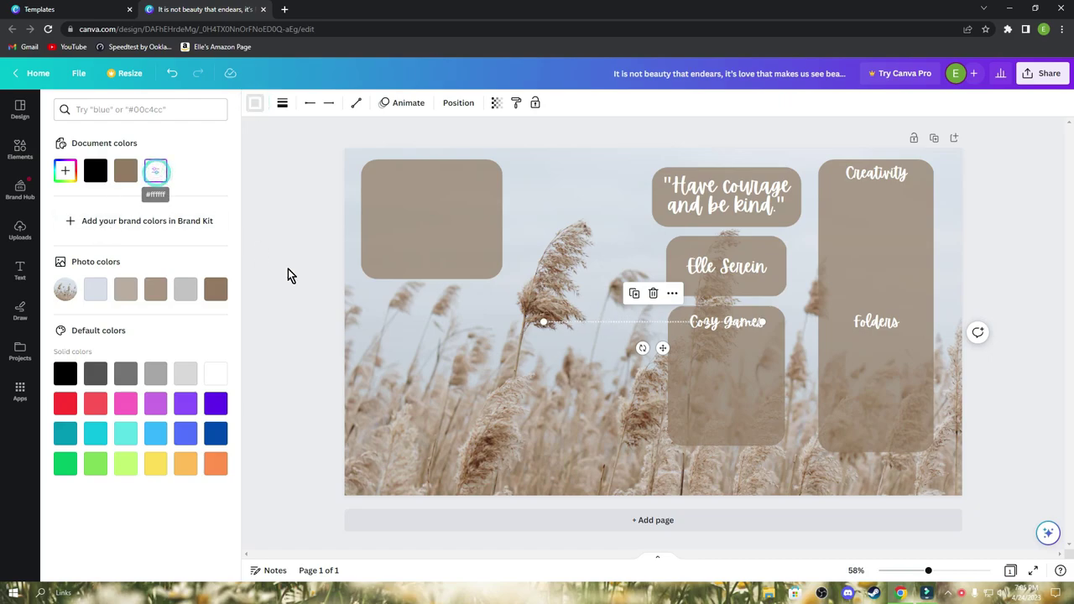
# - Shorten the white dotted line to slightly less than the panel's width and place it directly beneath the "Cozy Games" heading
pyautogui.moveTo(663, 348); pyautogui.dragTo(600, 376)
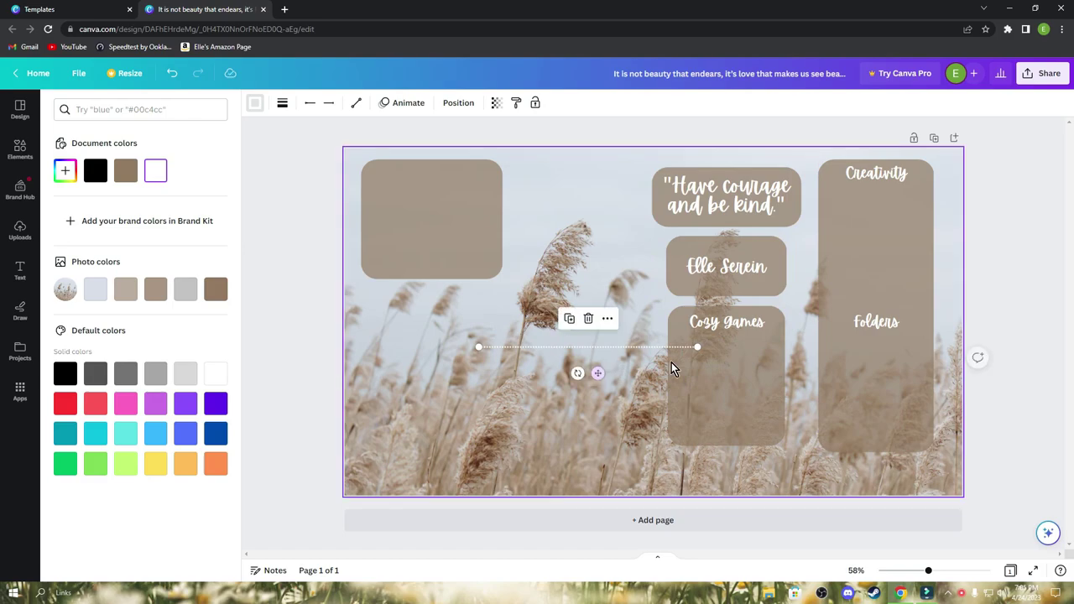
pyautogui.moveTo(698, 346); pyautogui.dragTo(736, 358)
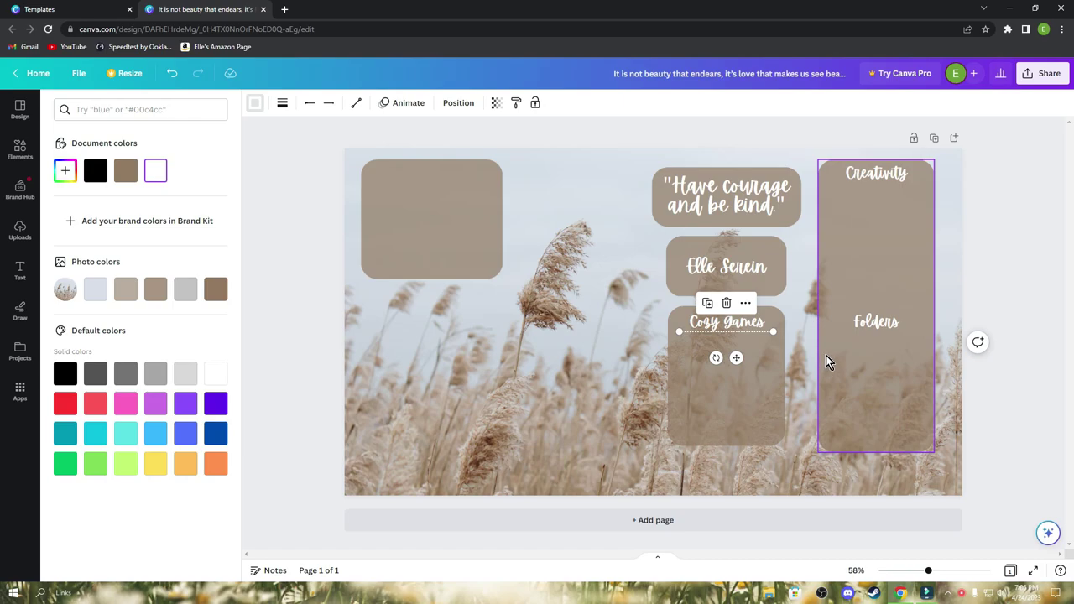
pyautogui.click(614, 371)
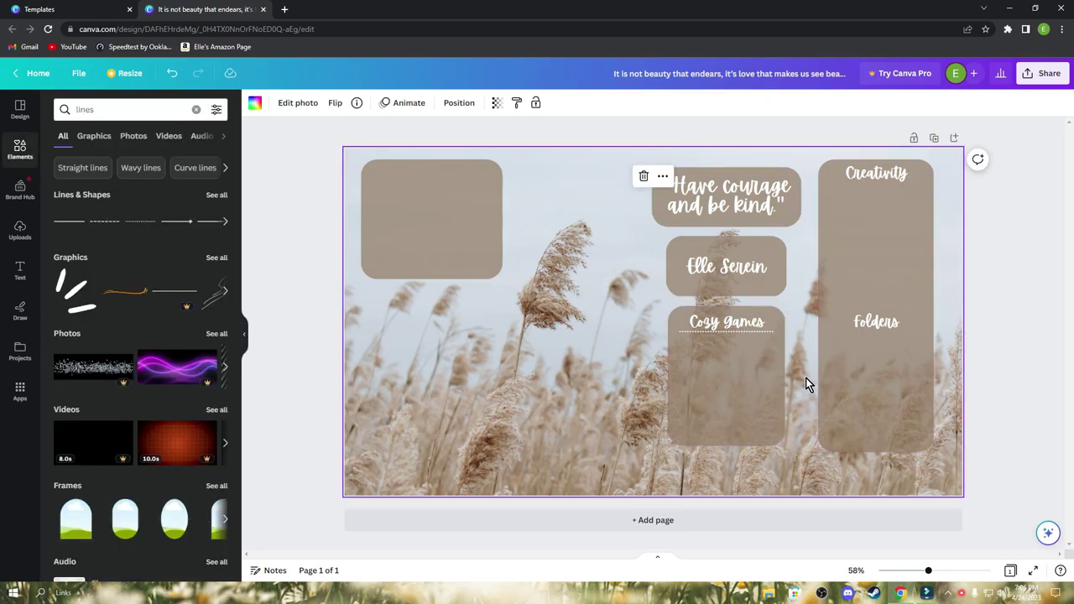
# - Duplicate the dotted line under "Cozy Games" and place the copy centered beneath the "Folders" heading
pyautogui.click(743, 332)
pyautogui.rightClick(741, 330)
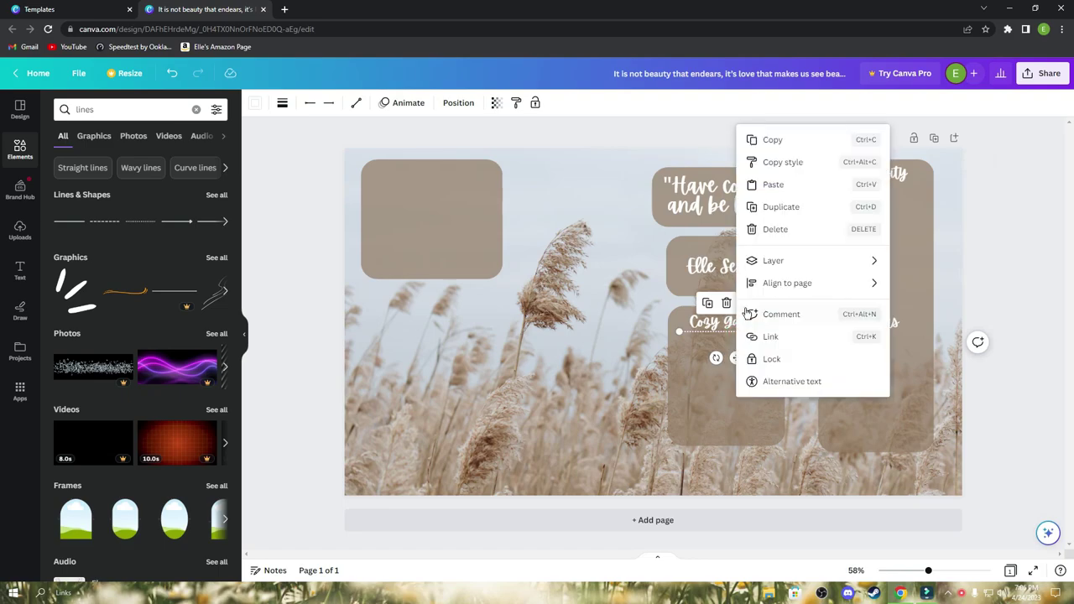
pyautogui.click(781, 207)
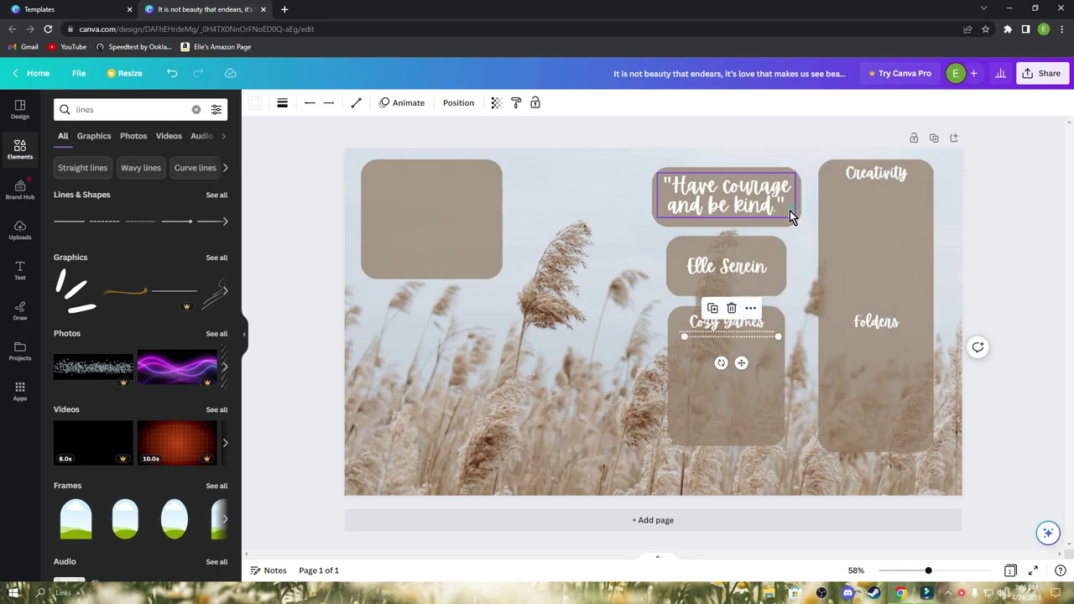
pyautogui.moveTo(742, 363); pyautogui.dragTo(885, 360)
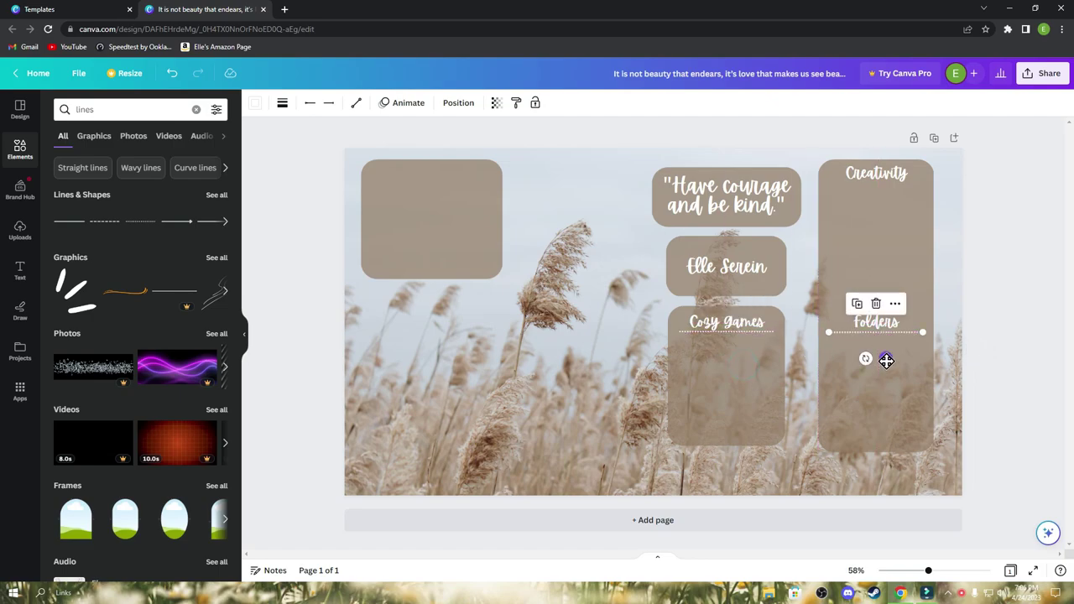
# - Duplicate the dotted line under "Folders" and place the copy centered beneath the "Creativity" heading
pyautogui.click(893, 304)
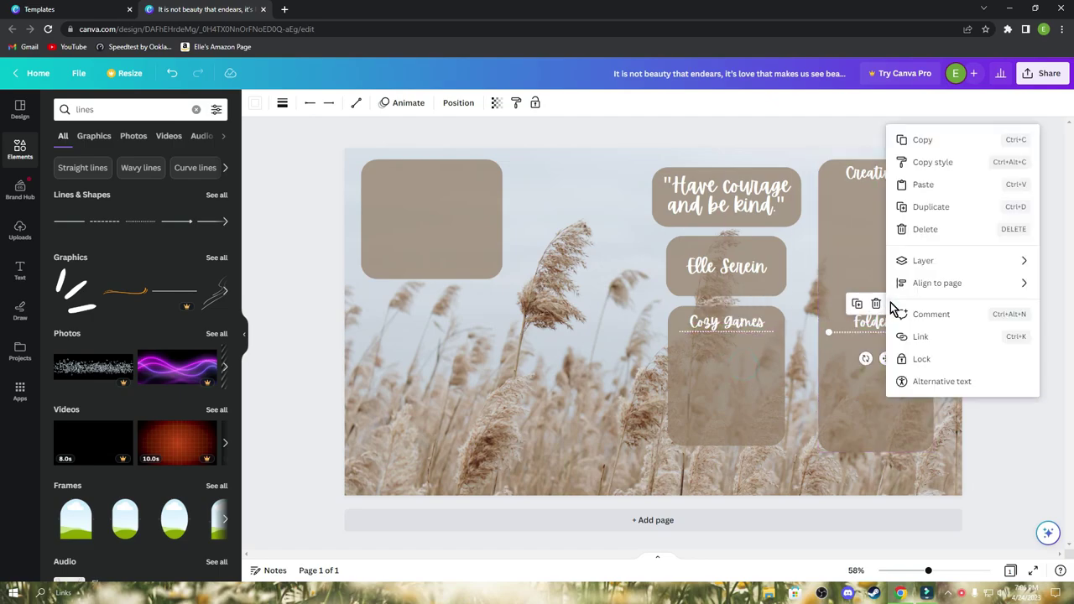
pyautogui.click(929, 206)
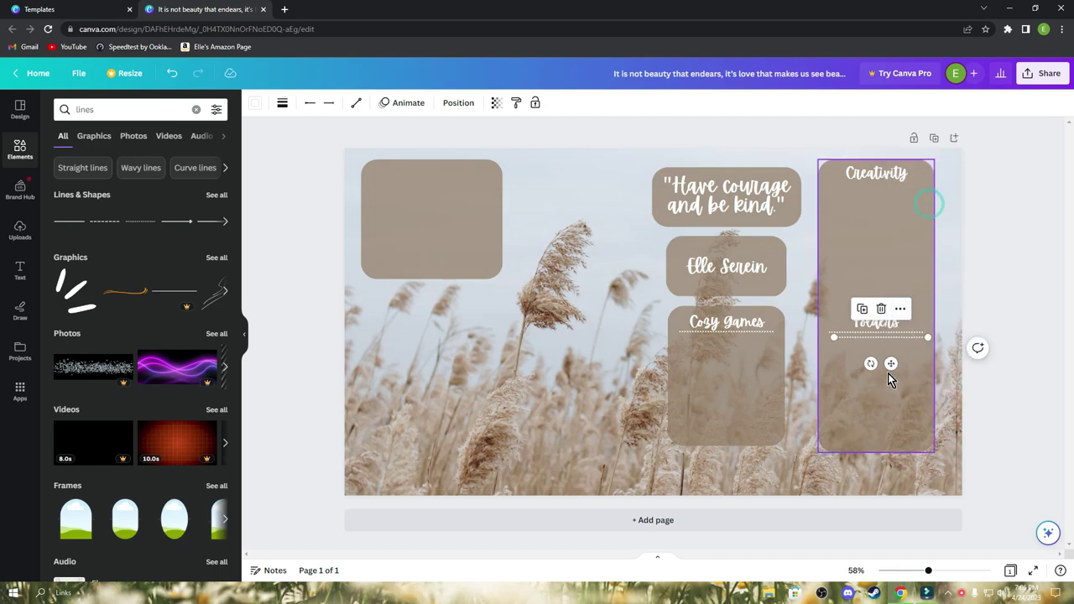
pyautogui.moveTo(889, 363); pyautogui.dragTo(886, 212)
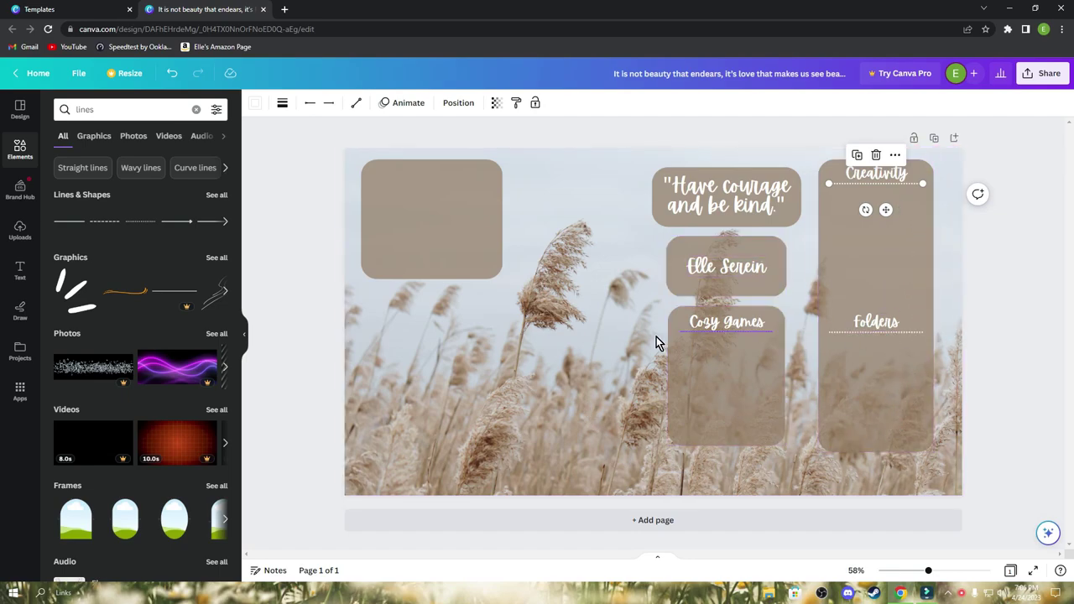
pyautogui.click(590, 326)
# - Search the elements for "florals", add the white floral corner graphic, and shrink it into the lower-left corner of the name panel
pyautogui.click(119, 110)
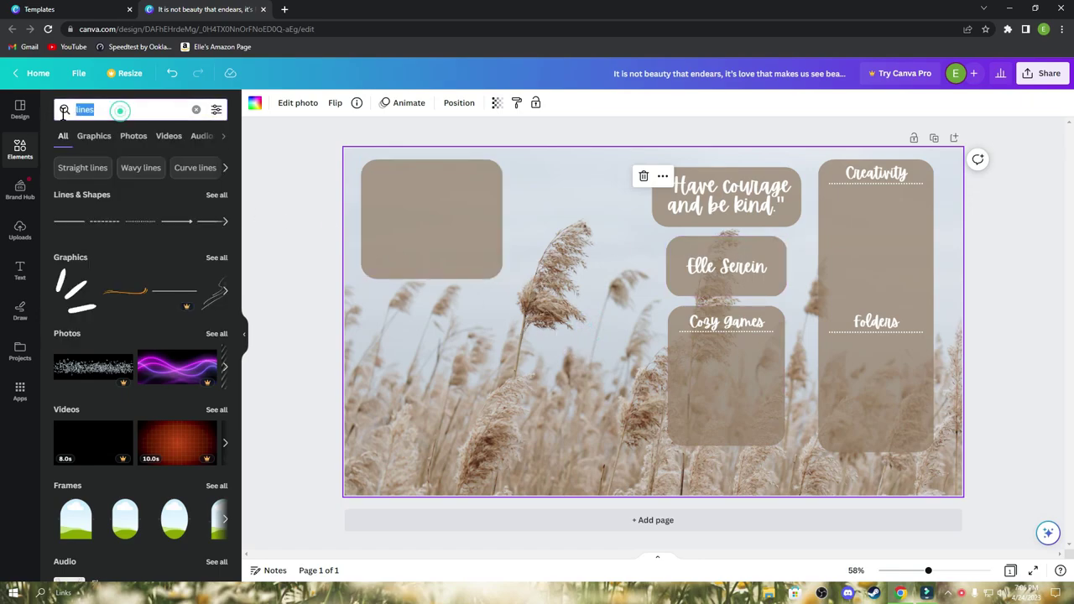
pyautogui.write('florals')
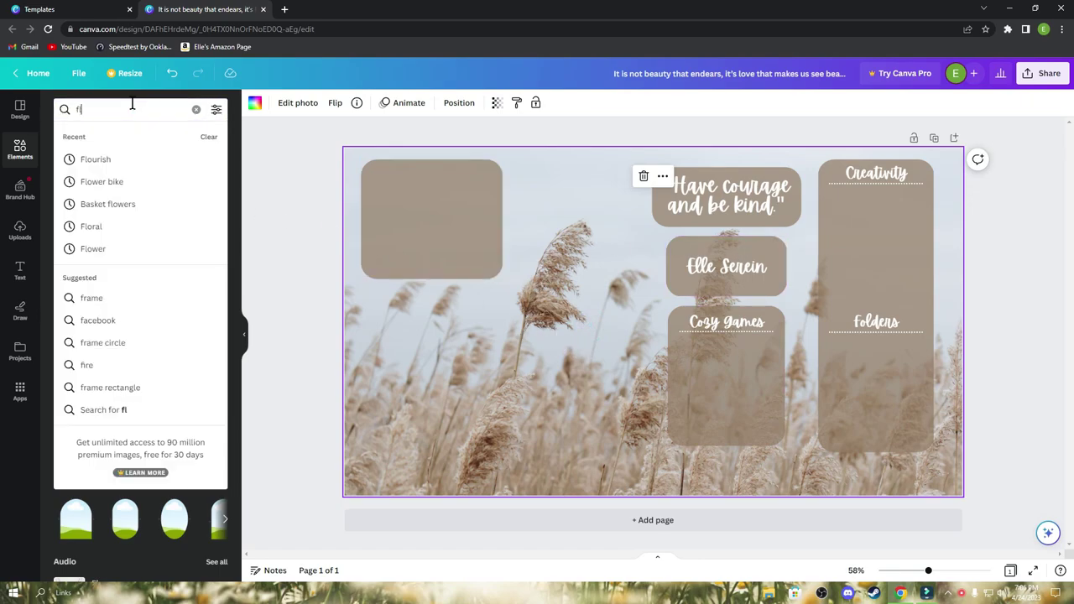
pyautogui.press('Return')
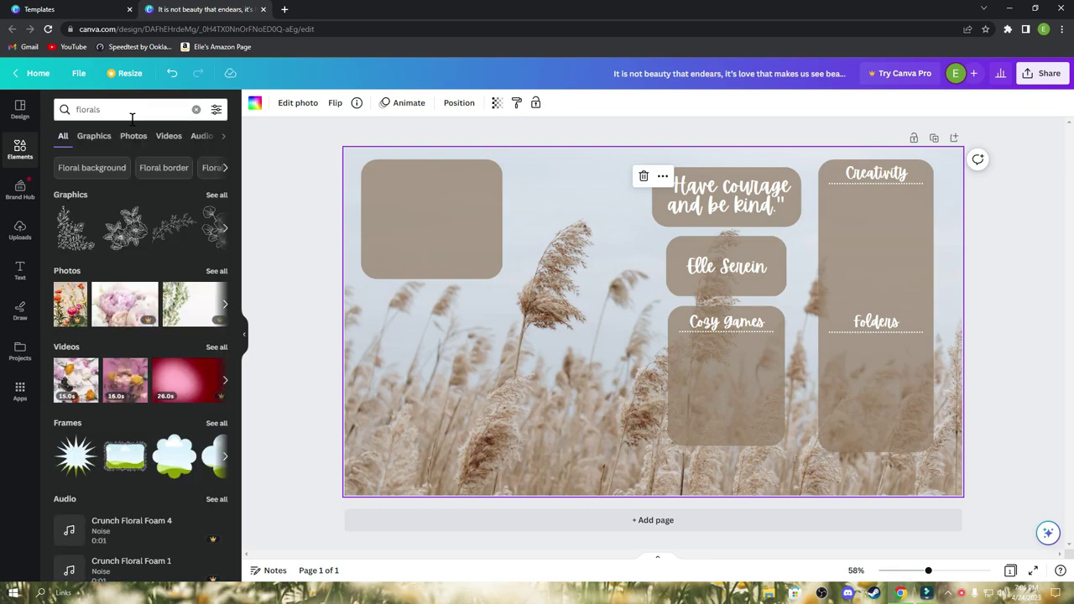
pyautogui.click(73, 243)
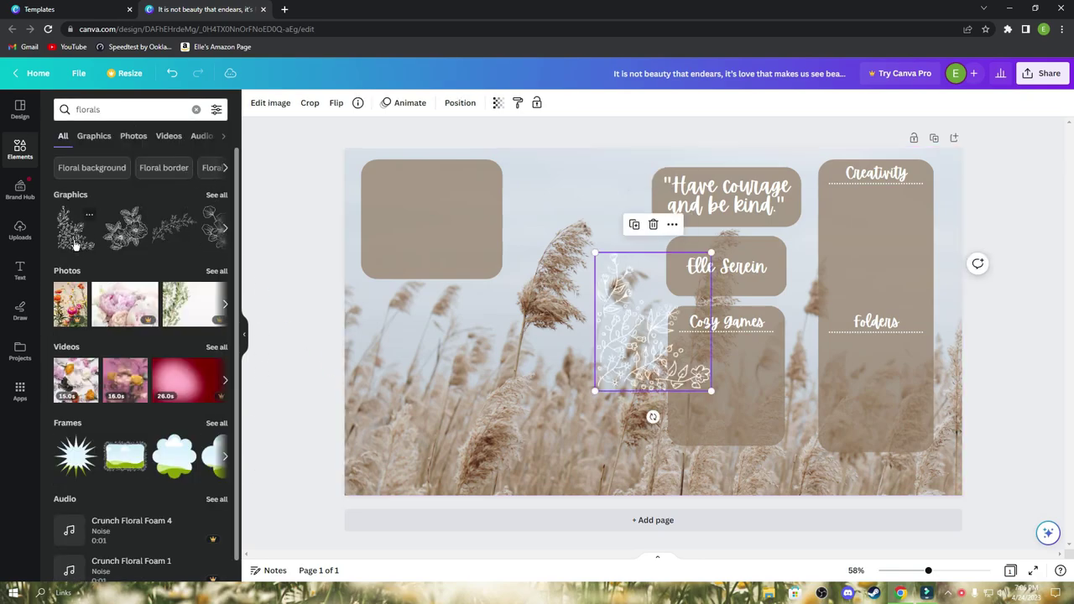
pyautogui.moveTo(711, 391); pyautogui.dragTo(682, 288)
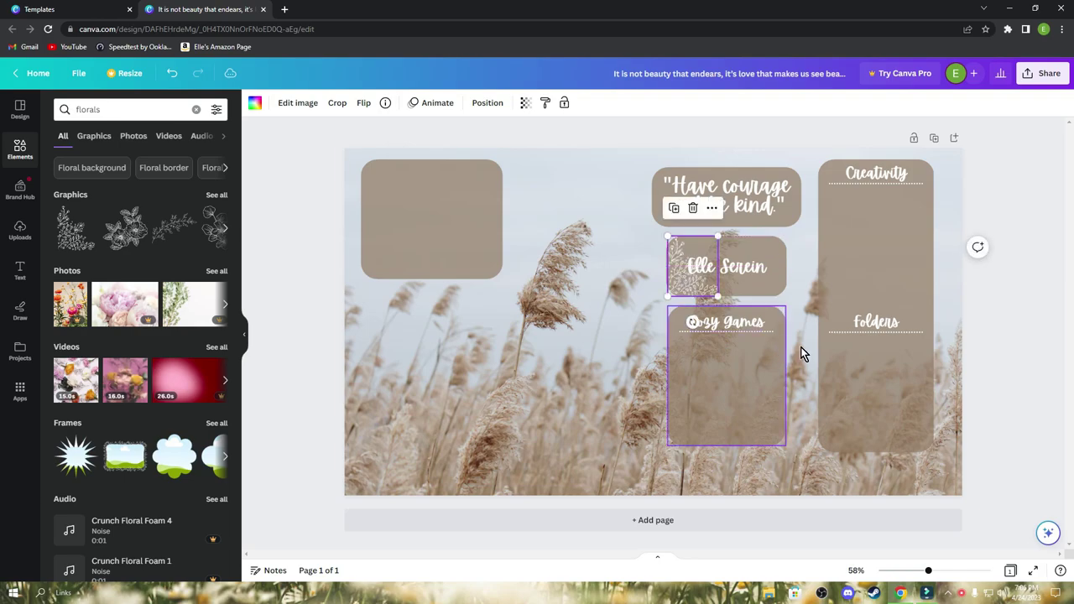
pyautogui.moveTo(715, 237); pyautogui.dragTo(693, 260)
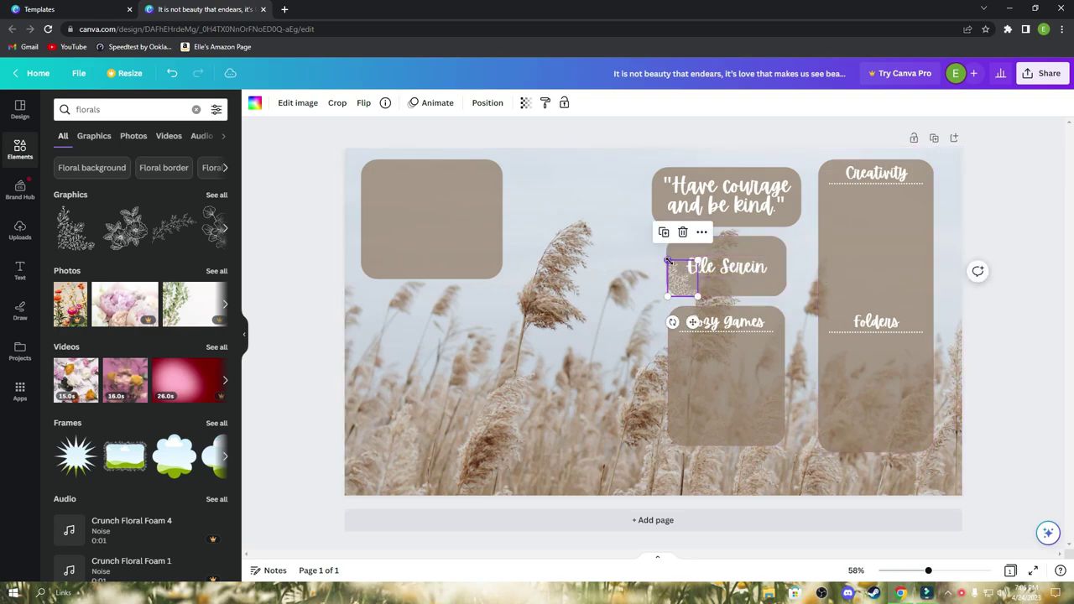
# - Try to send the floral graphic one layer backward, and undo the layer change
pyautogui.click(702, 233)
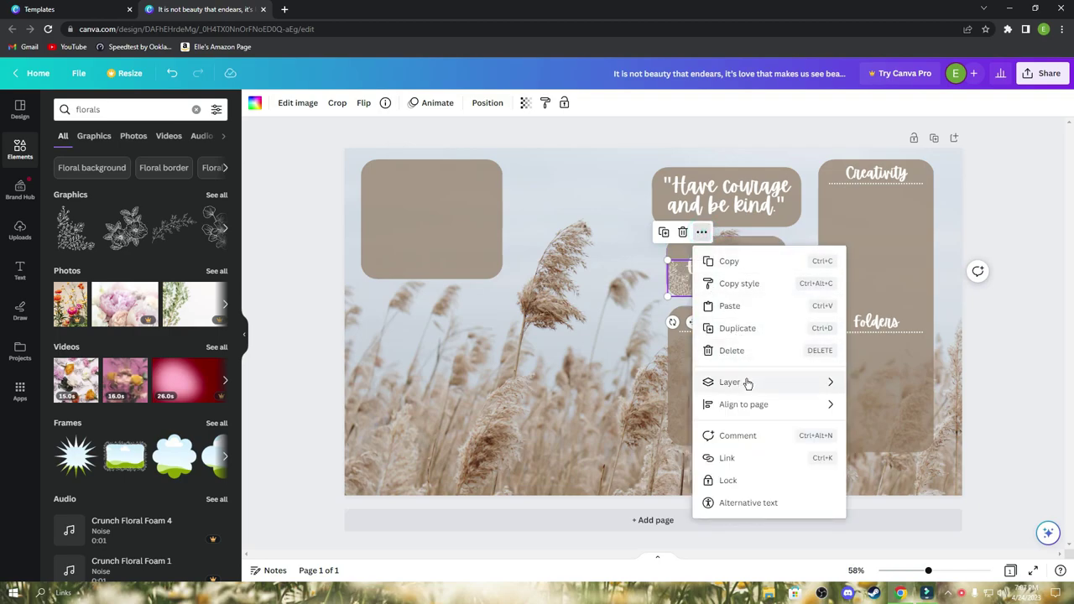
pyautogui.moveTo(781, 384)
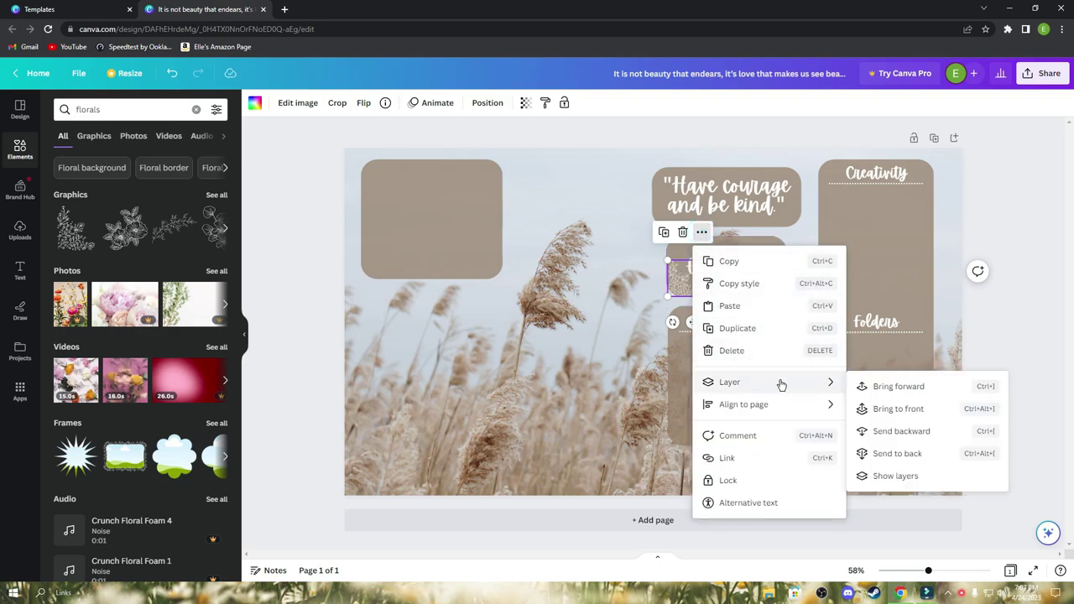
pyautogui.click(896, 437)
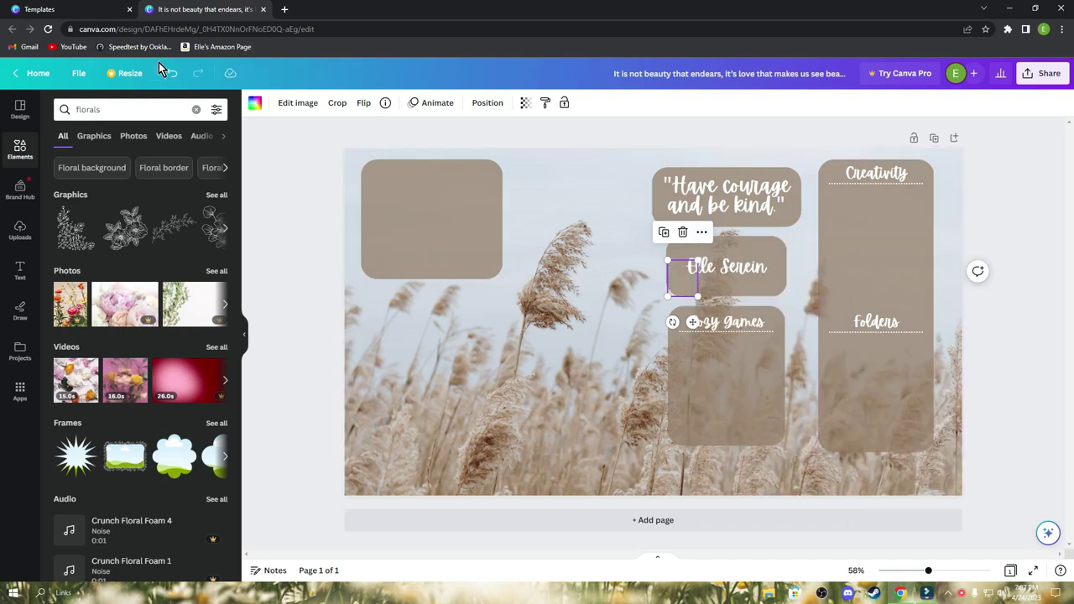
pyautogui.click(171, 73)
pyautogui.click(635, 323)
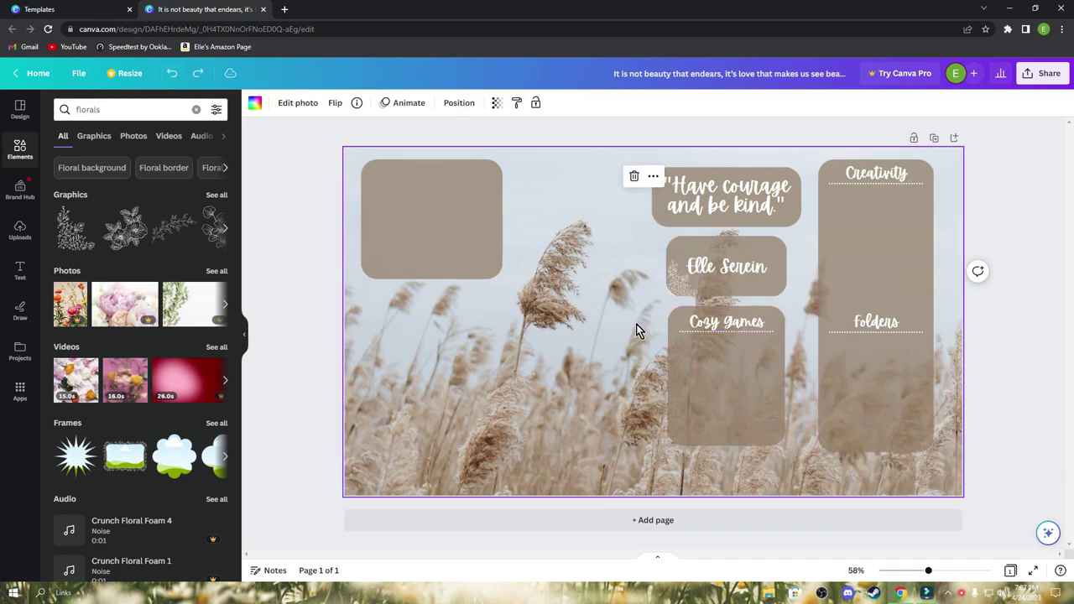
# - Duplicate the floral graphic, rotate the copy upside down, and fit it into the upper-right corner of the name panel
pyautogui.click(680, 290)
pyautogui.click(701, 232)
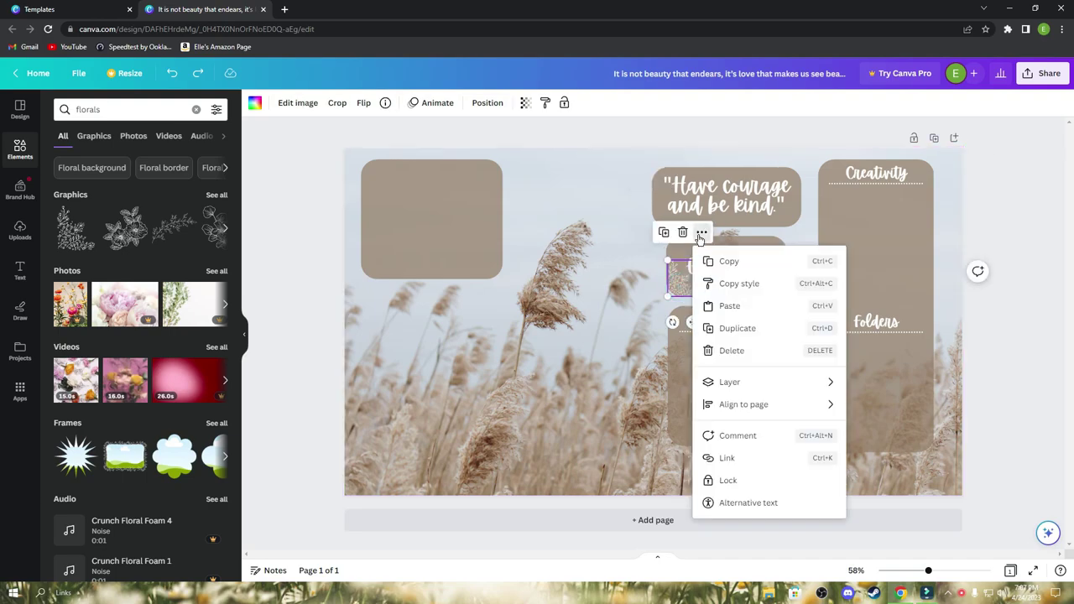
pyautogui.click(737, 334)
pyautogui.moveTo(686, 295); pyautogui.dragTo(771, 265)
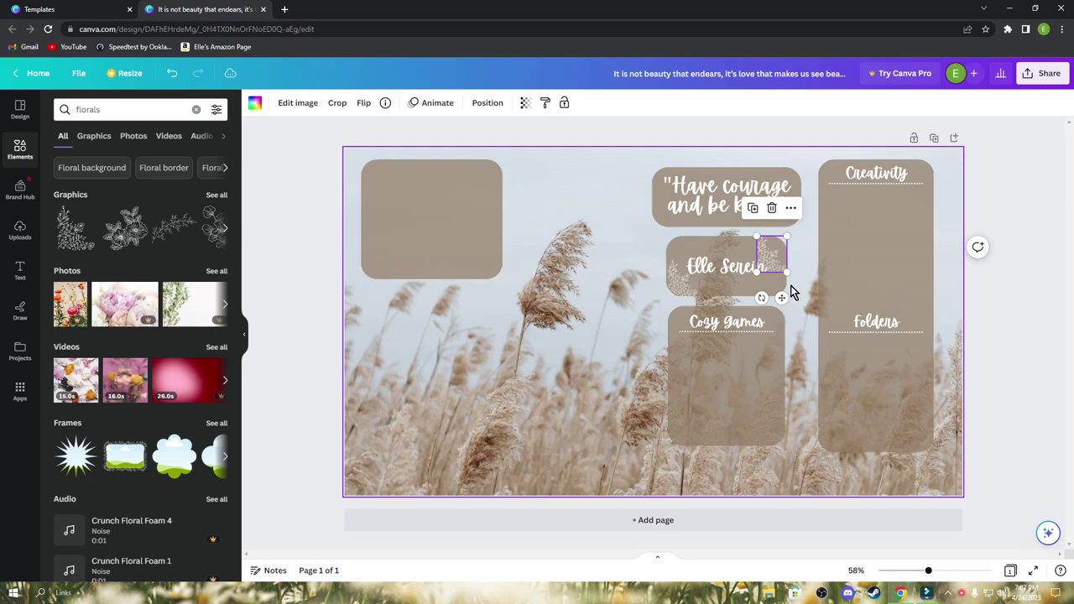
pyautogui.moveTo(761, 297); pyautogui.dragTo(785, 182)
pyautogui.moveTo(772, 258); pyautogui.dragTo(736, 262)
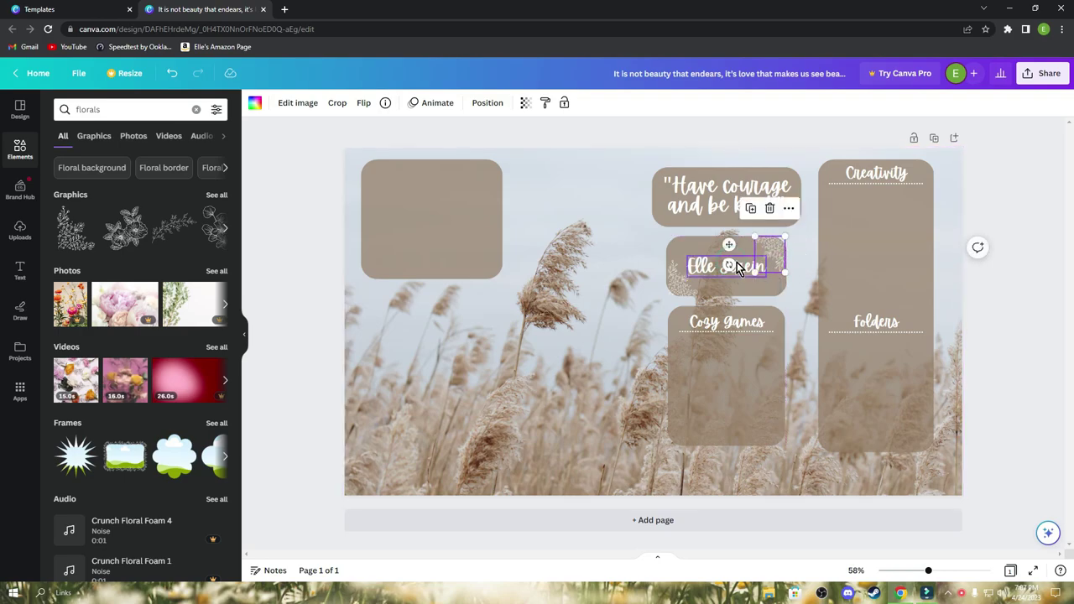
# - Hide the element library and nudge both floral graphics to sit neatly in the name panel's opposite corners
pyautogui.click(250, 335)
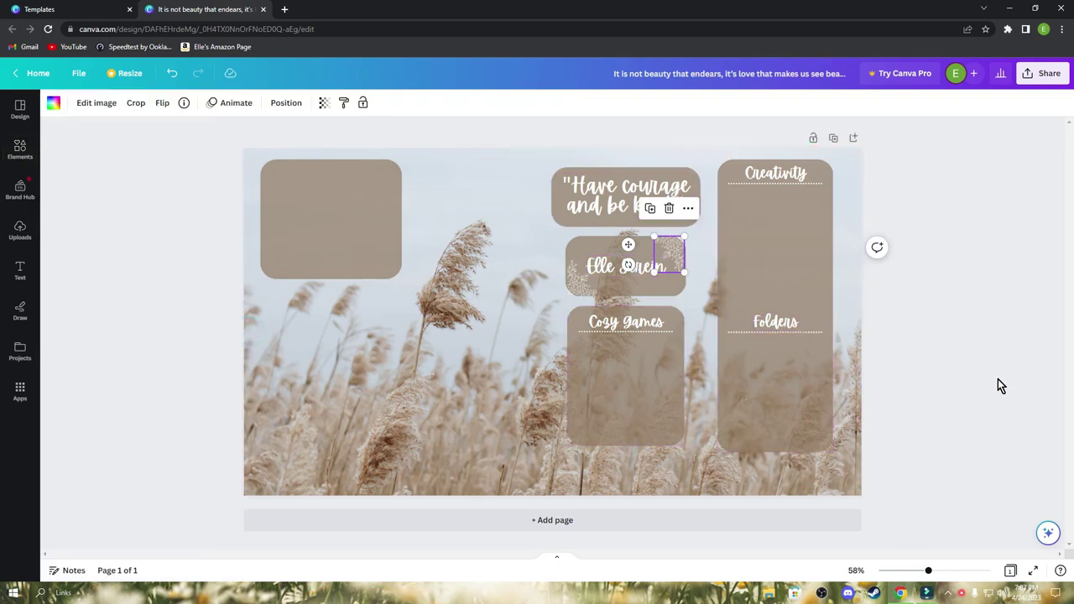
pyautogui.click(944, 363)
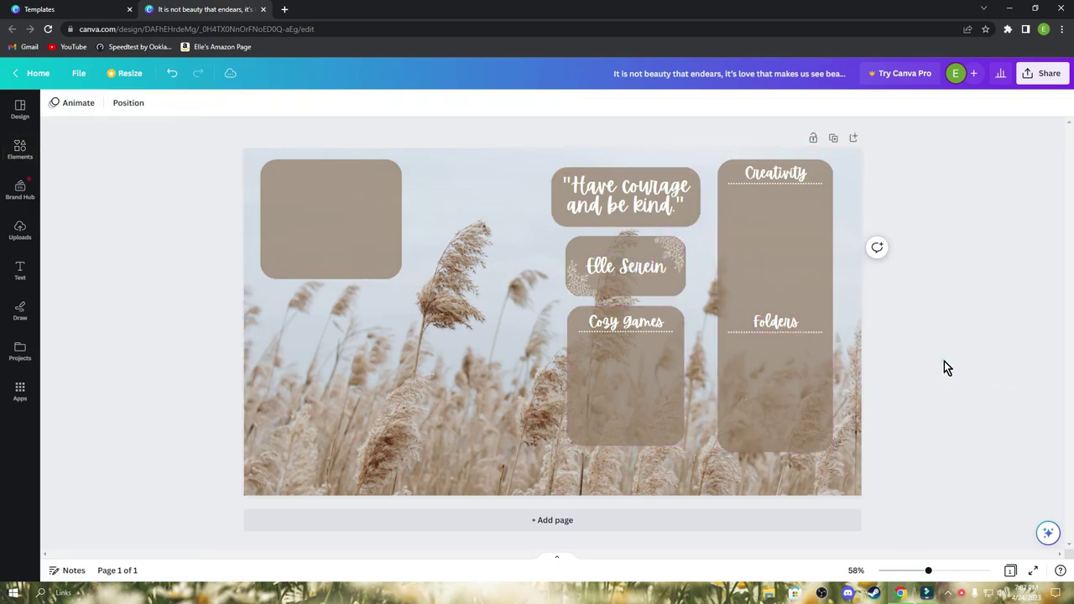
pyautogui.click(682, 256)
pyautogui.moveTo(681, 255); pyautogui.dragTo(679, 251)
pyautogui.click(575, 287)
pyautogui.moveTo(575, 288); pyautogui.dragTo(576, 287)
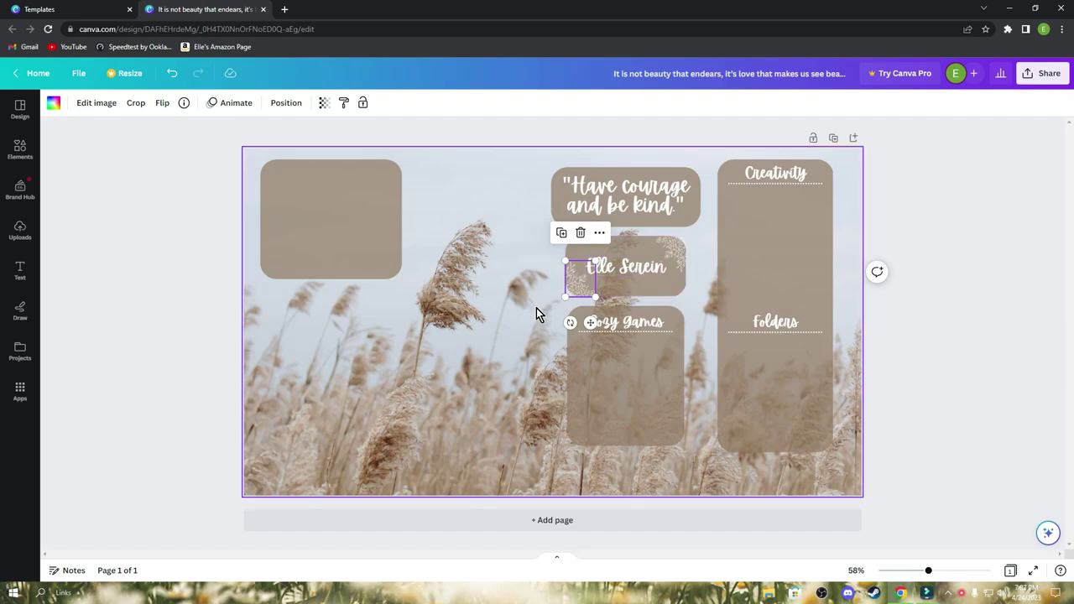
# - Browse the full set of "florals" graphics, and search the graphics for "tea"
pyautogui.click(507, 332)
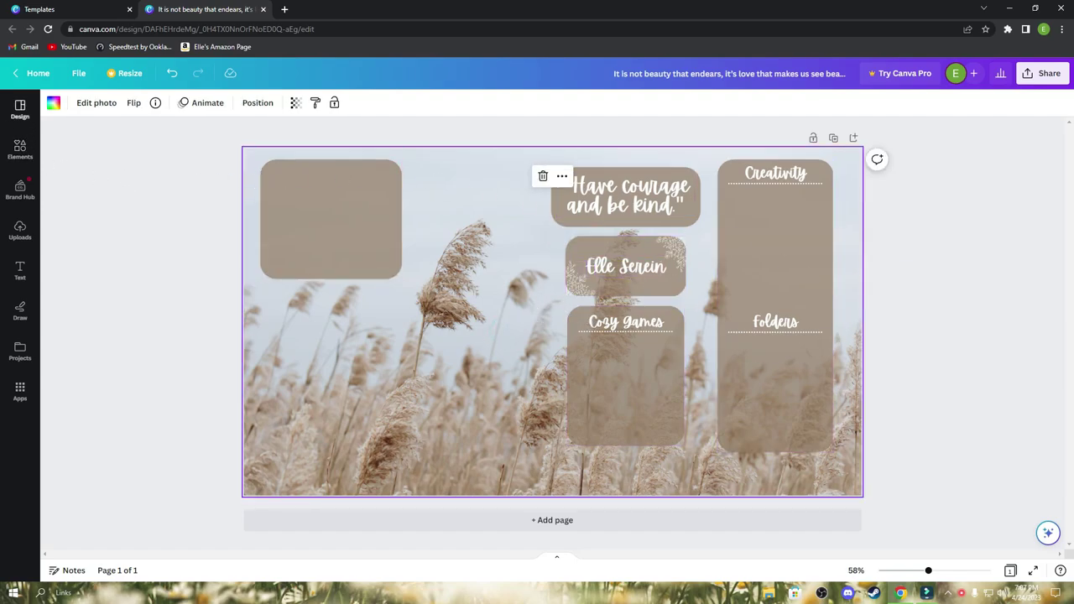
pyautogui.click(20, 149)
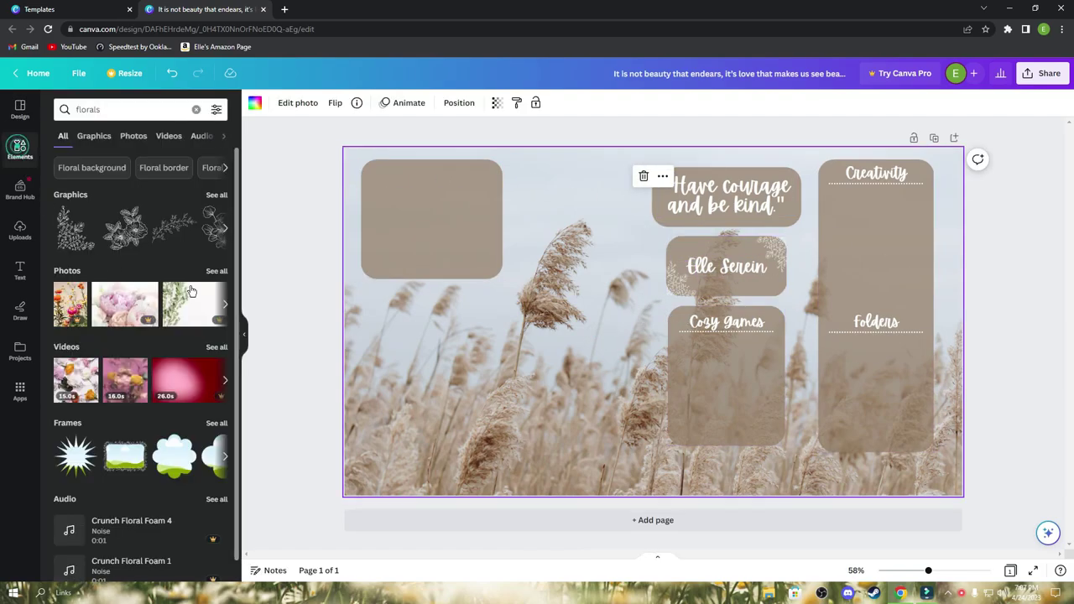
pyautogui.click(216, 195)
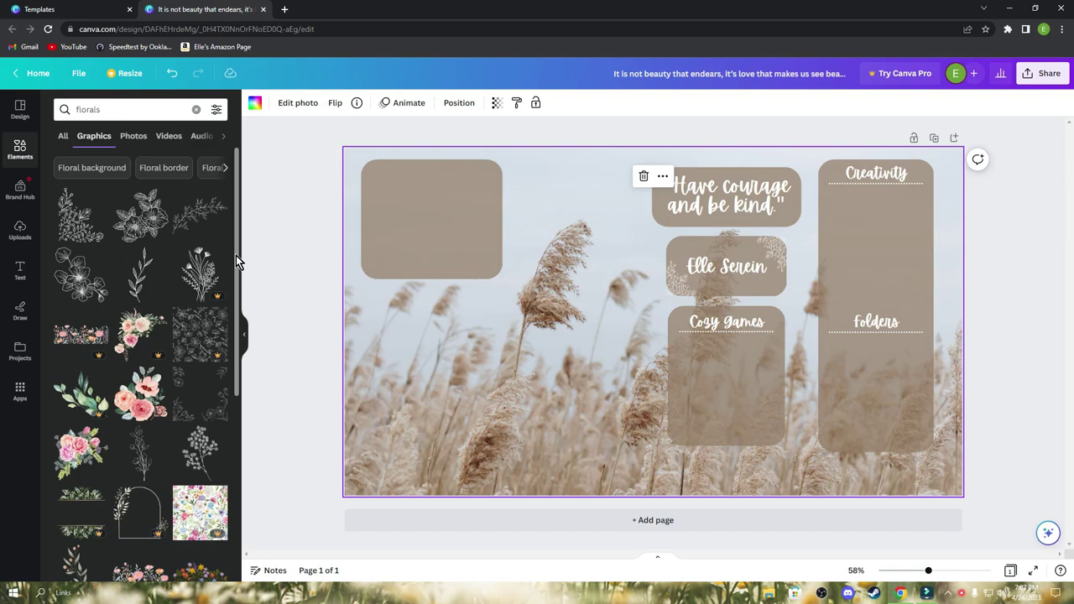
pyautogui.moveTo(235, 255); pyautogui.dragTo(236, 391)
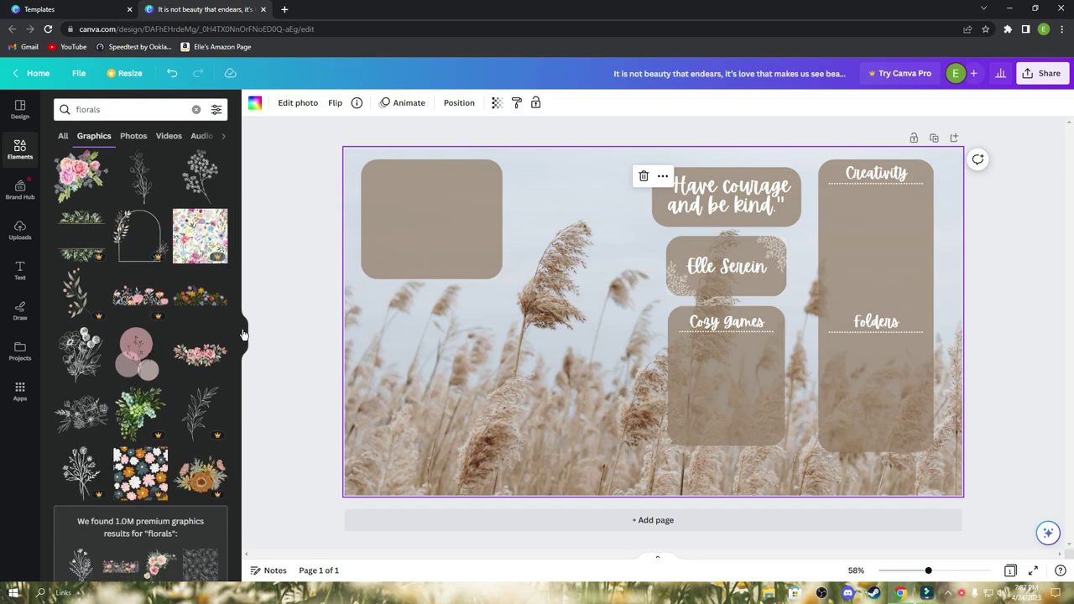
pyautogui.moveTo(239, 339); pyautogui.dragTo(235, 521)
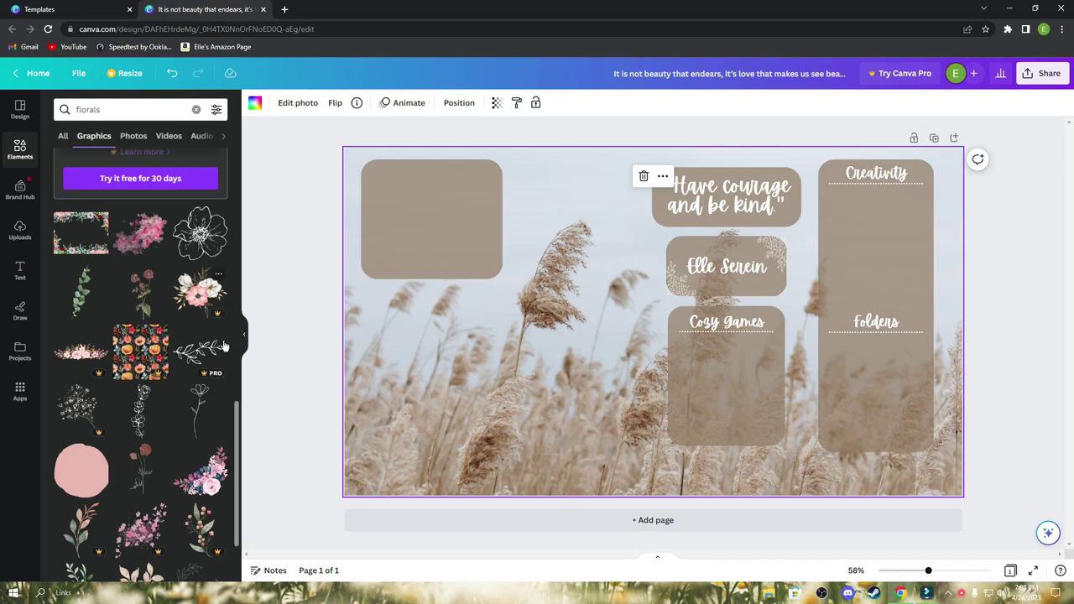
pyautogui.moveTo(237, 435); pyautogui.dragTo(233, 479)
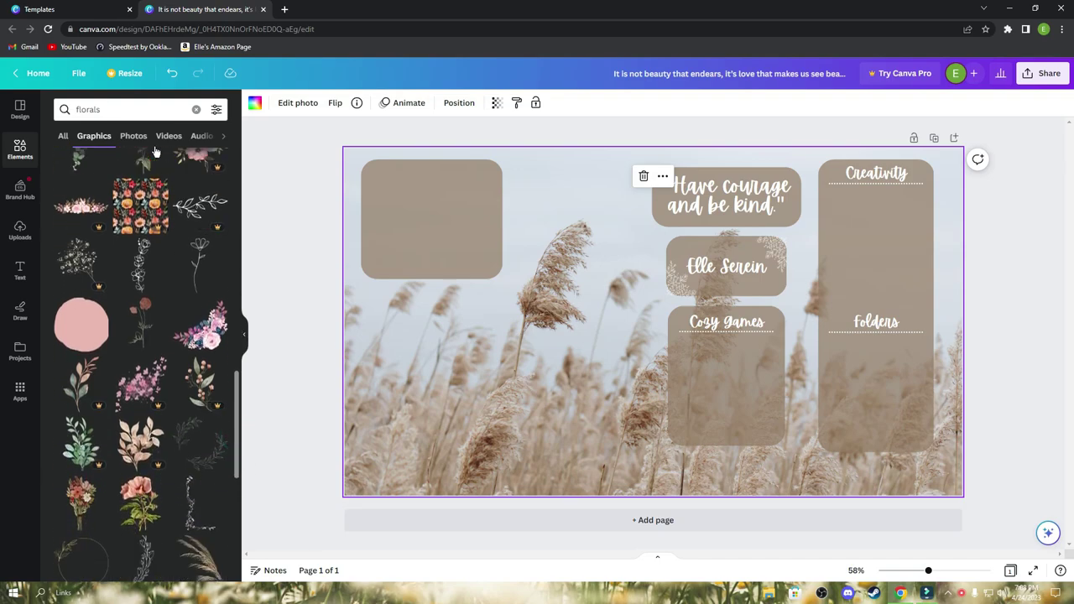
pyautogui.click(120, 110)
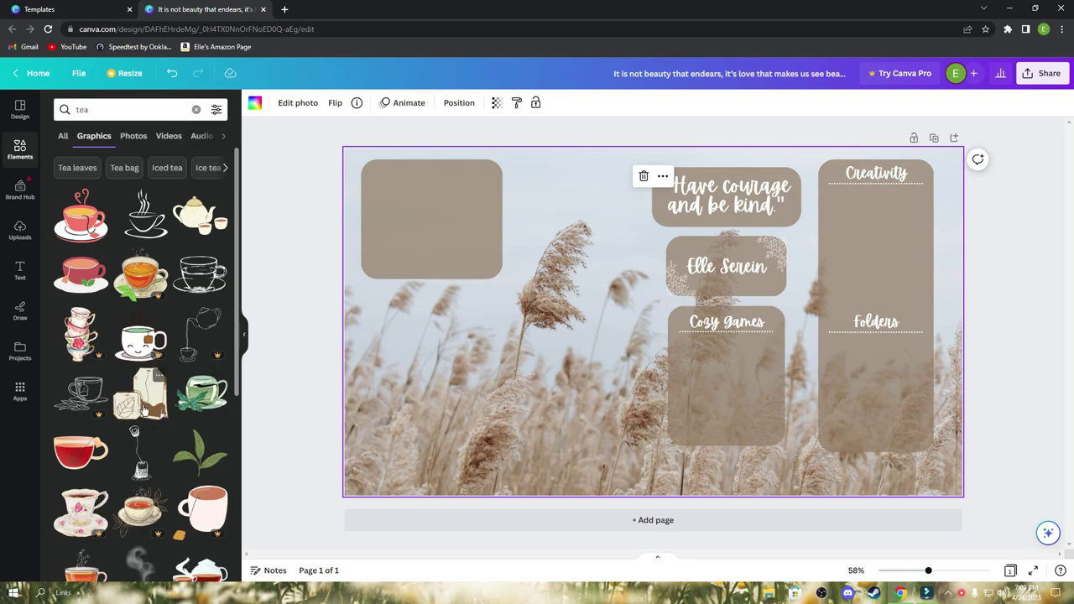
# - Try the tea bag graphic in the empty panel's corner and the cream teacup graphic over the wheat, removing each one
pyautogui.moveTo(154, 407); pyautogui.dragTo(473, 255)
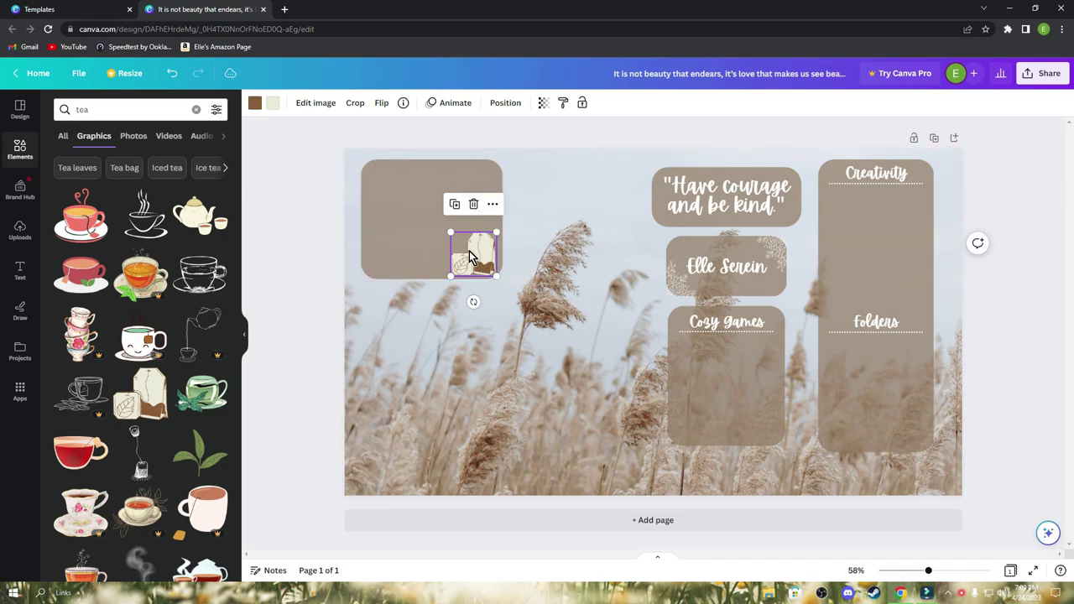
pyautogui.click(473, 204)
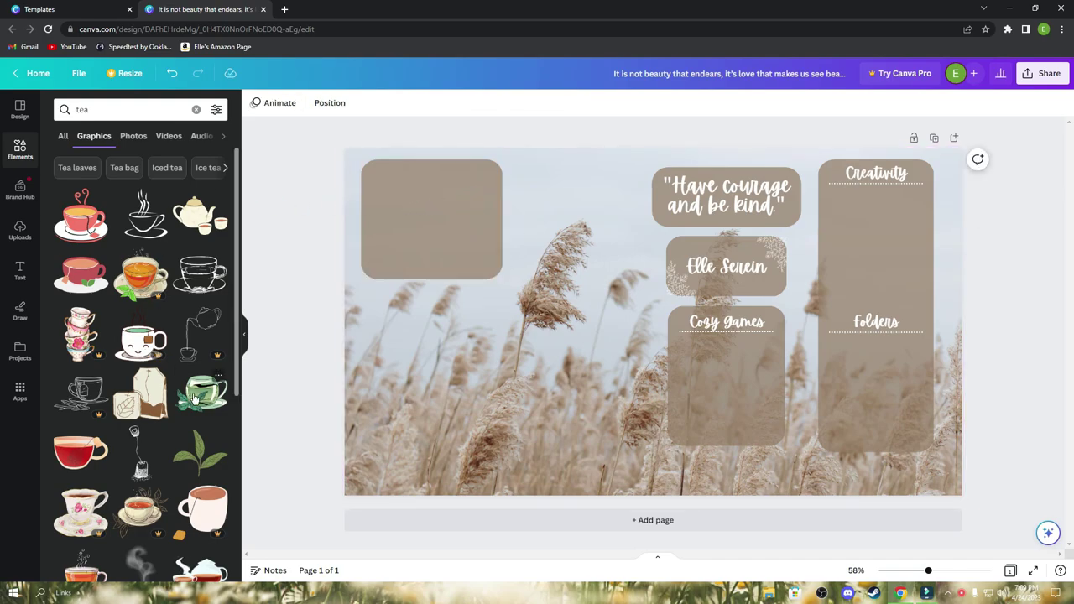
pyautogui.scroll(-2, 196, 397)
pyautogui.scroll(-2, 178, 408)
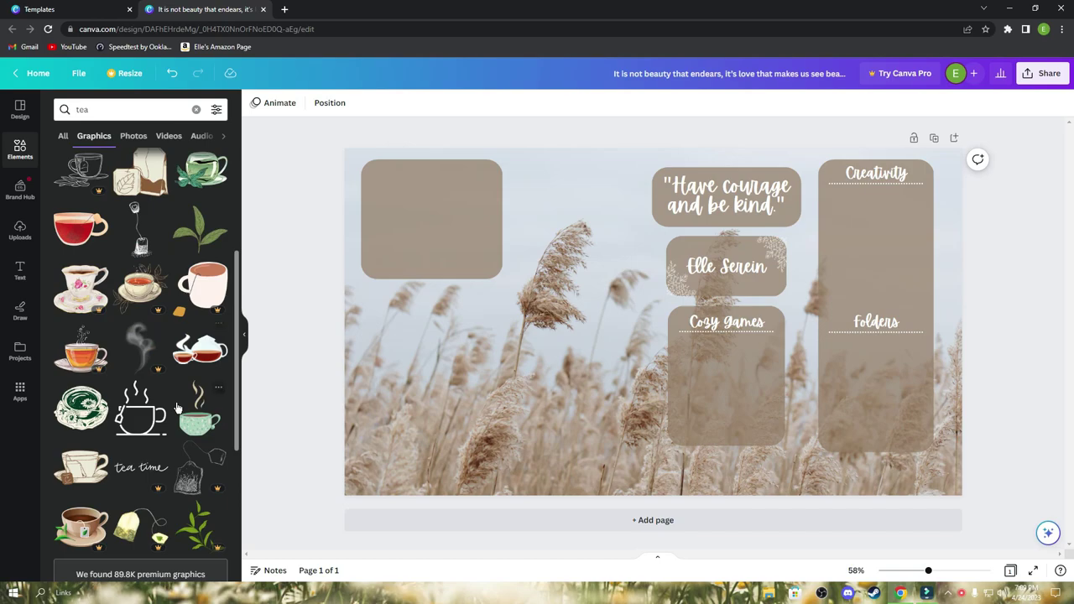
pyautogui.scroll(-1, 178, 408)
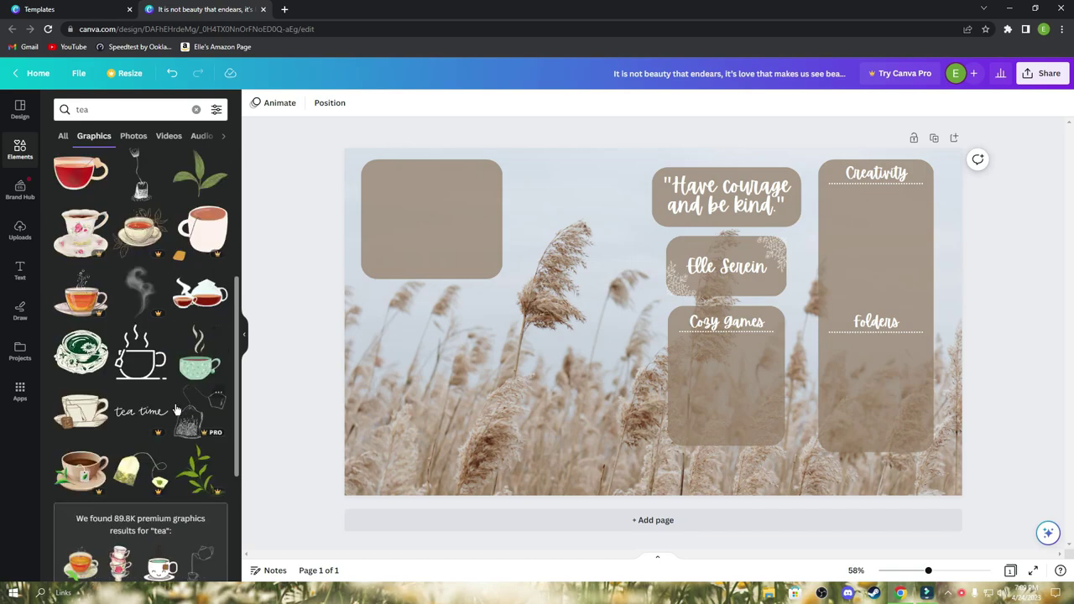
pyautogui.scroll(-1, 167, 419)
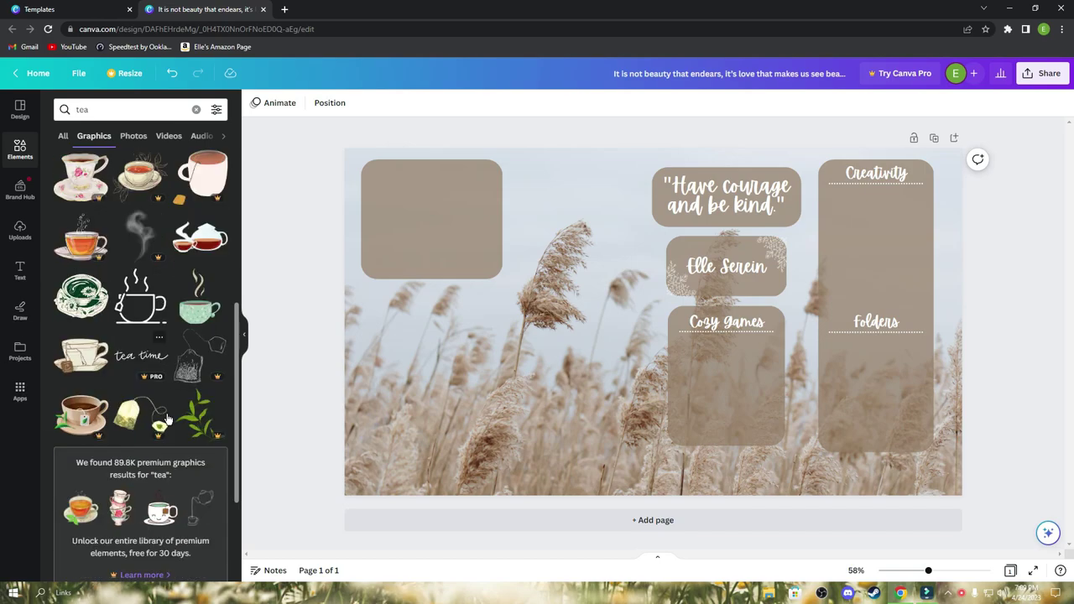
pyautogui.moveTo(87, 363); pyautogui.dragTo(414, 353)
pyautogui.moveTo(604, 315); pyautogui.dragTo(442, 419)
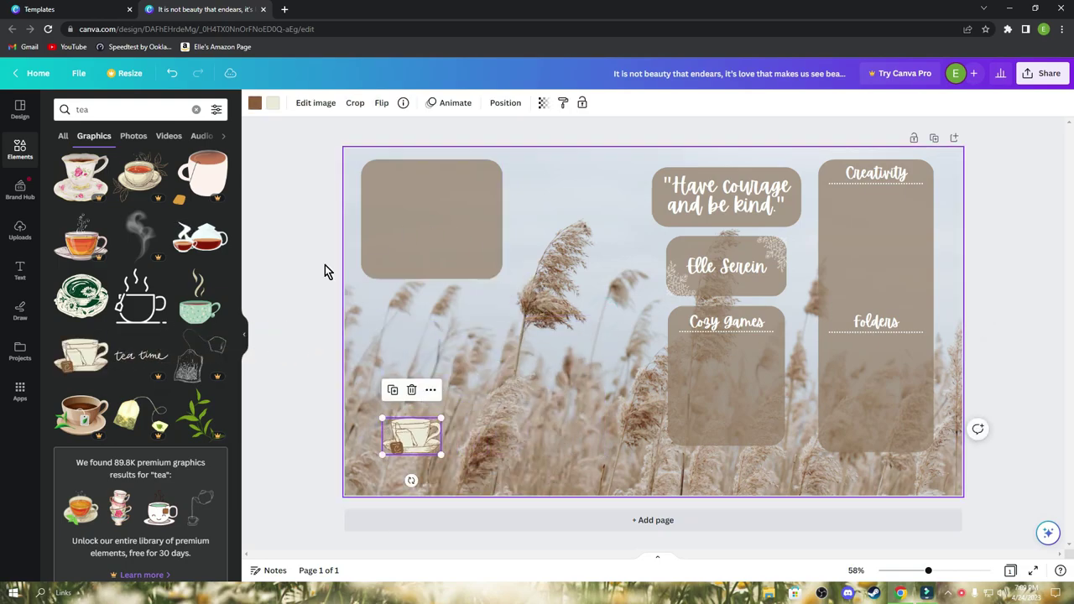
pyautogui.moveTo(419, 446); pyautogui.dragTo(127, 394)
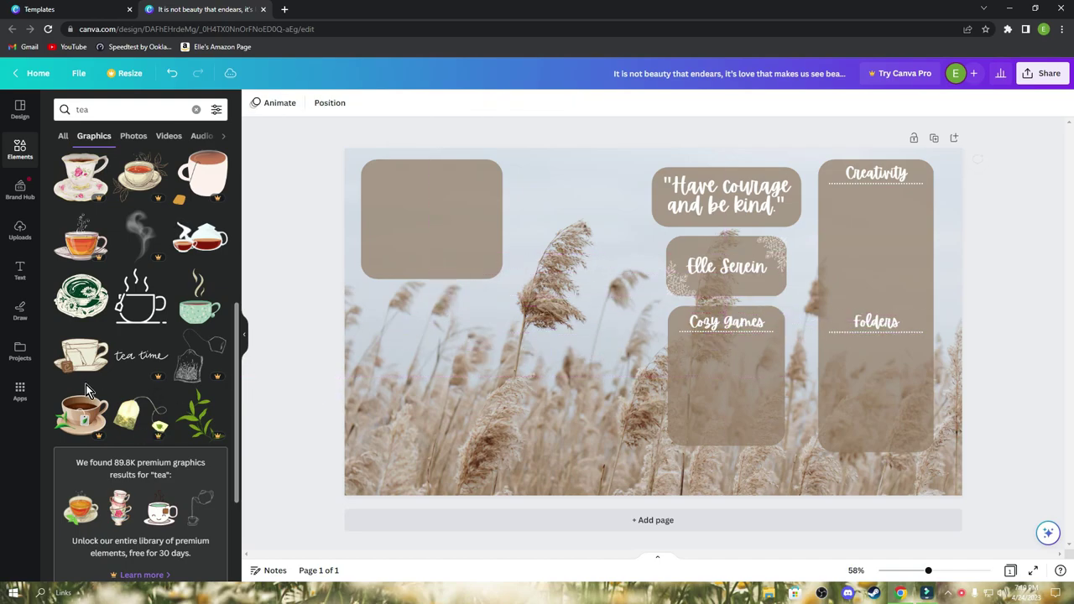
# - Add the dark blue vintage teacup and saucer graphic from the tea results, and recolor it white
pyautogui.scroll(-5, 129, 393)
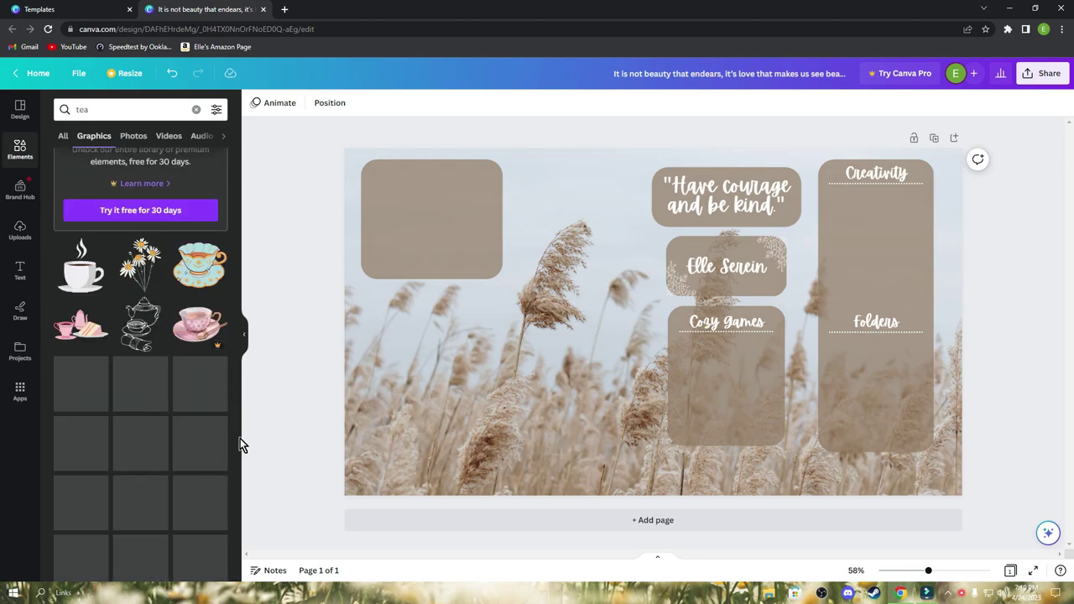
pyautogui.scroll(-1, 170, 367)
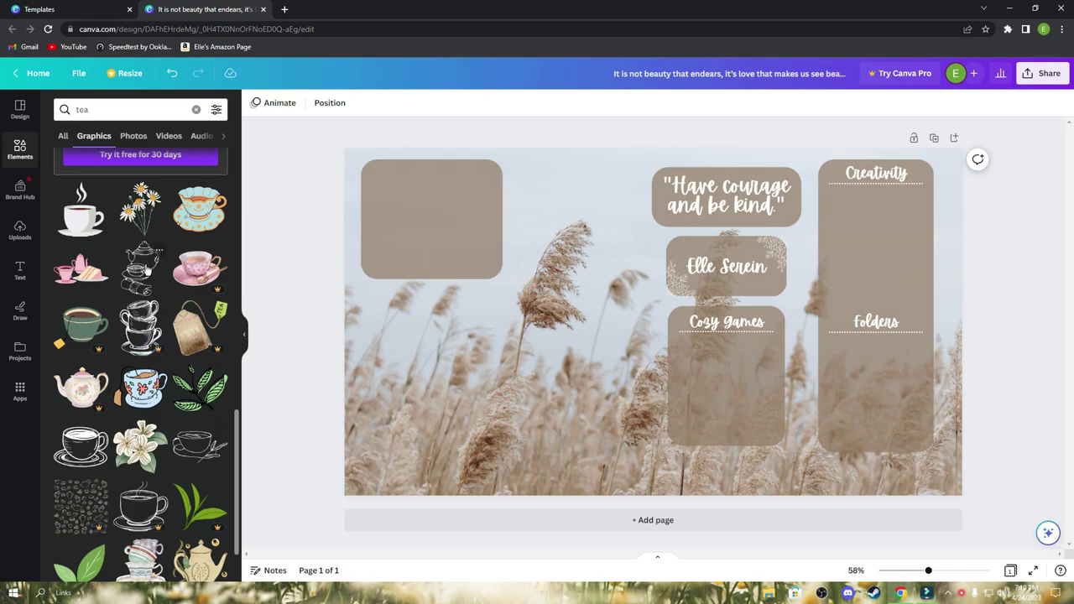
pyautogui.scroll(-3, 180, 402)
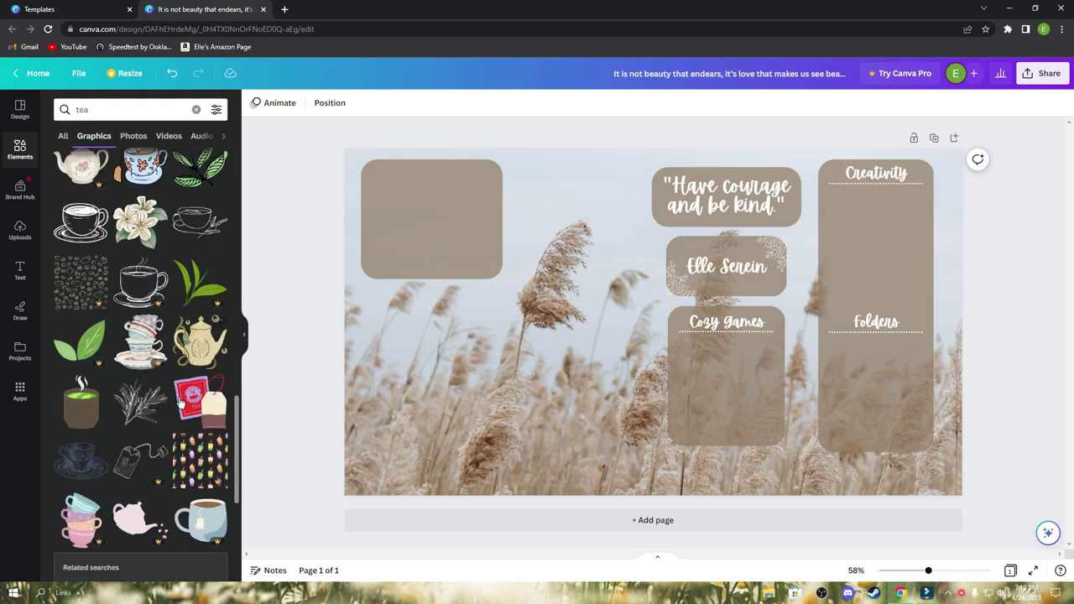
pyautogui.scroll(-1, 181, 403)
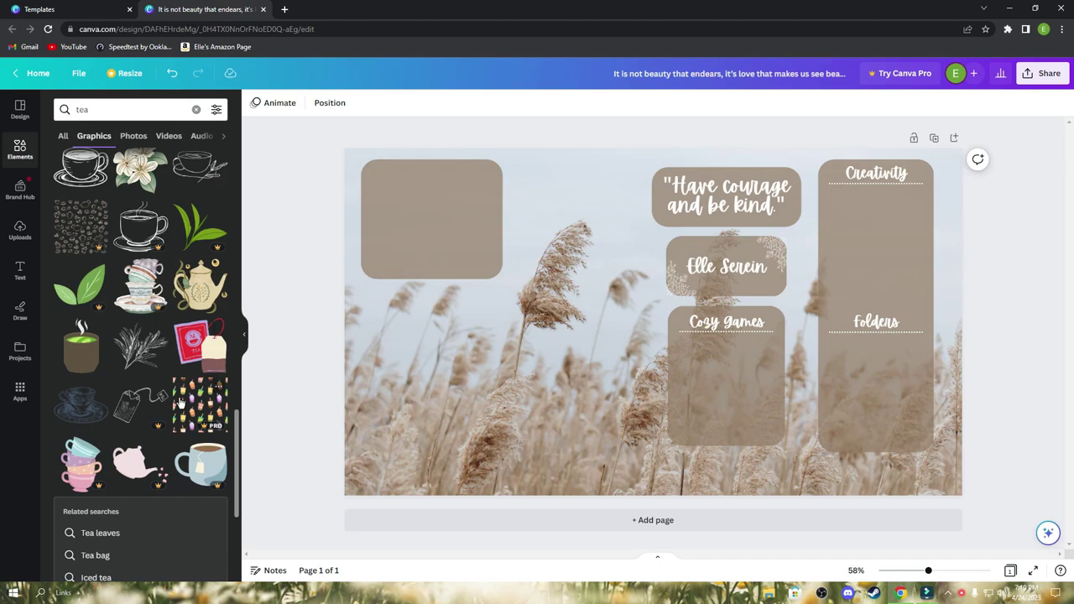
pyautogui.click(93, 415)
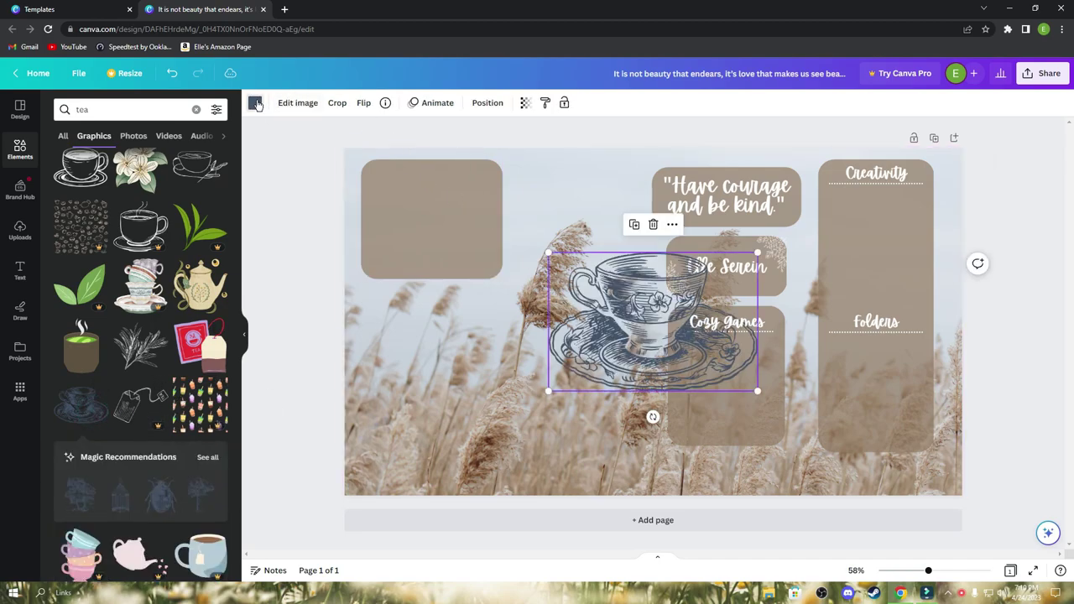
pyautogui.click(256, 103)
pyautogui.click(156, 177)
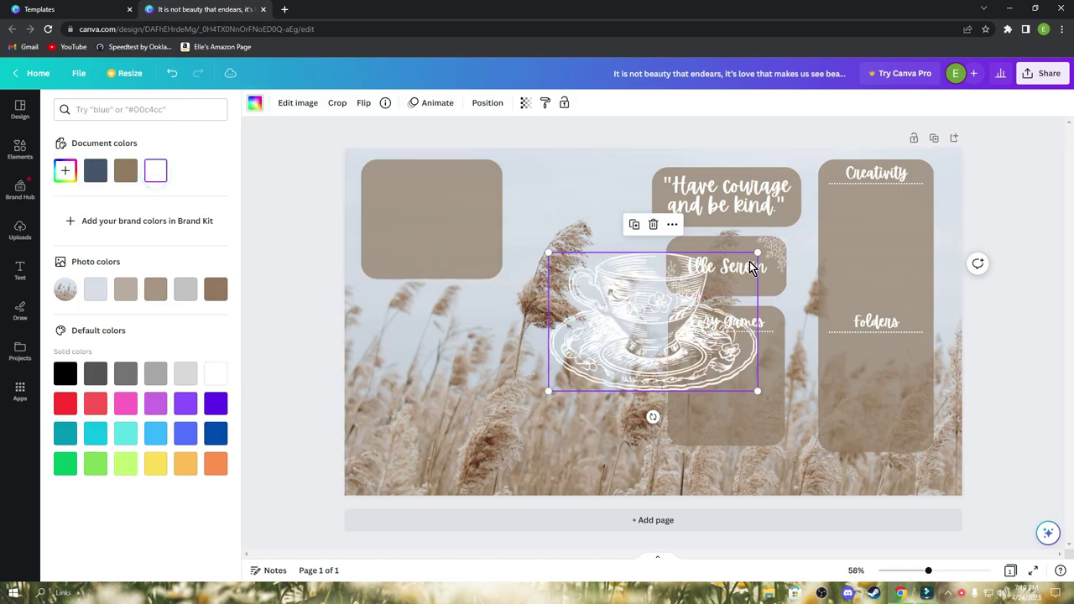
# - Shrink the white teacup graphic and center it at the bottom of the Cozy Games panel
pyautogui.moveTo(757, 252); pyautogui.dragTo(611, 319)
pyautogui.moveTo(591, 369); pyautogui.dragTo(724, 426)
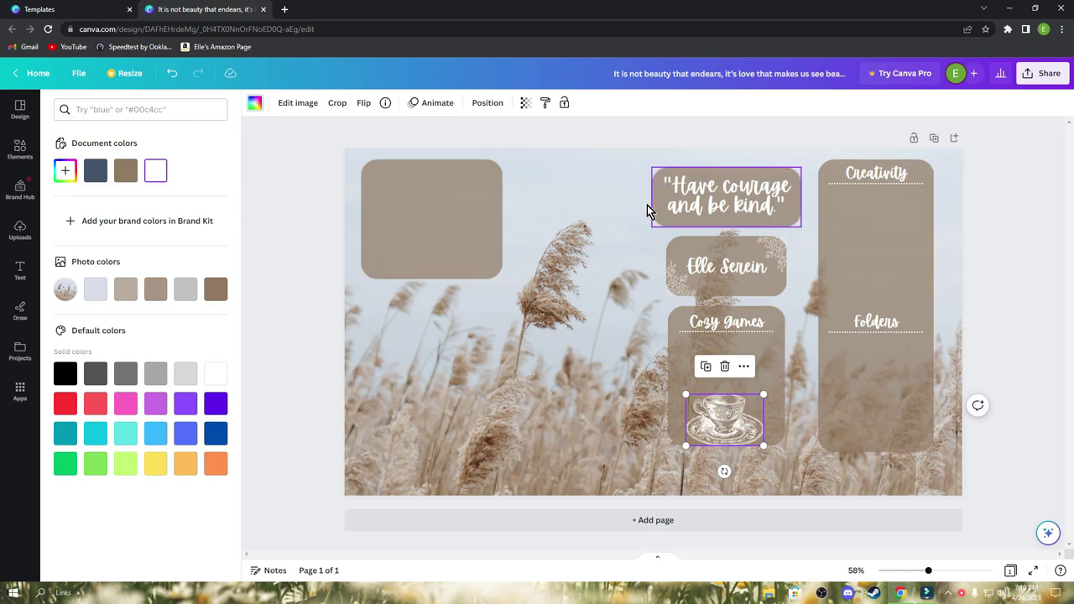
pyautogui.moveTo(735, 426)
pyautogui.mouseDown()
pyautogui.moveTo(745, 424)
pyautogui.moveTo(734, 428)
pyautogui.mouseUp()
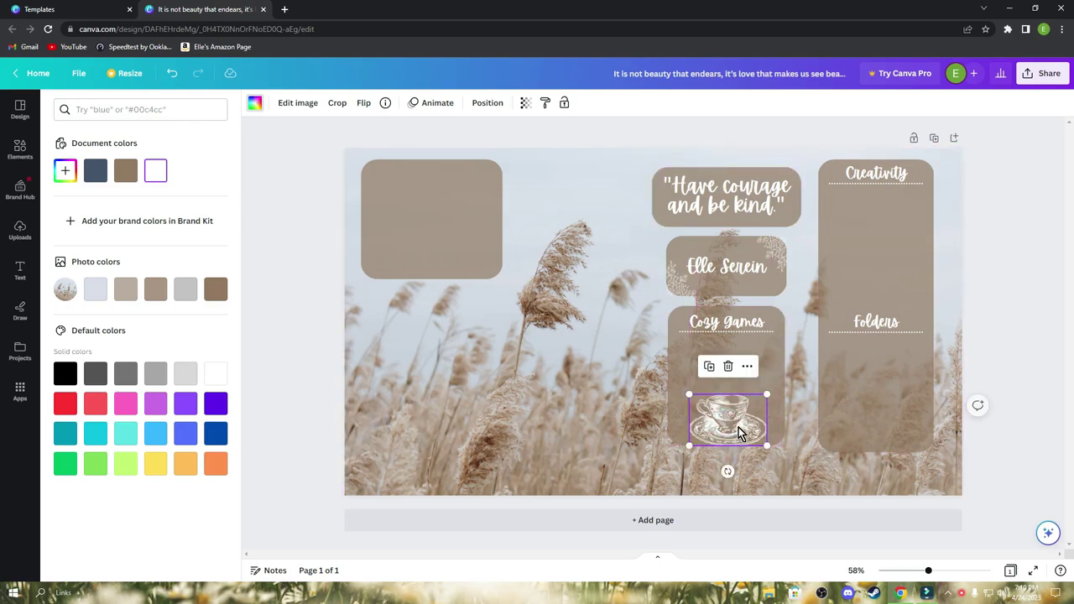
pyautogui.click(572, 392)
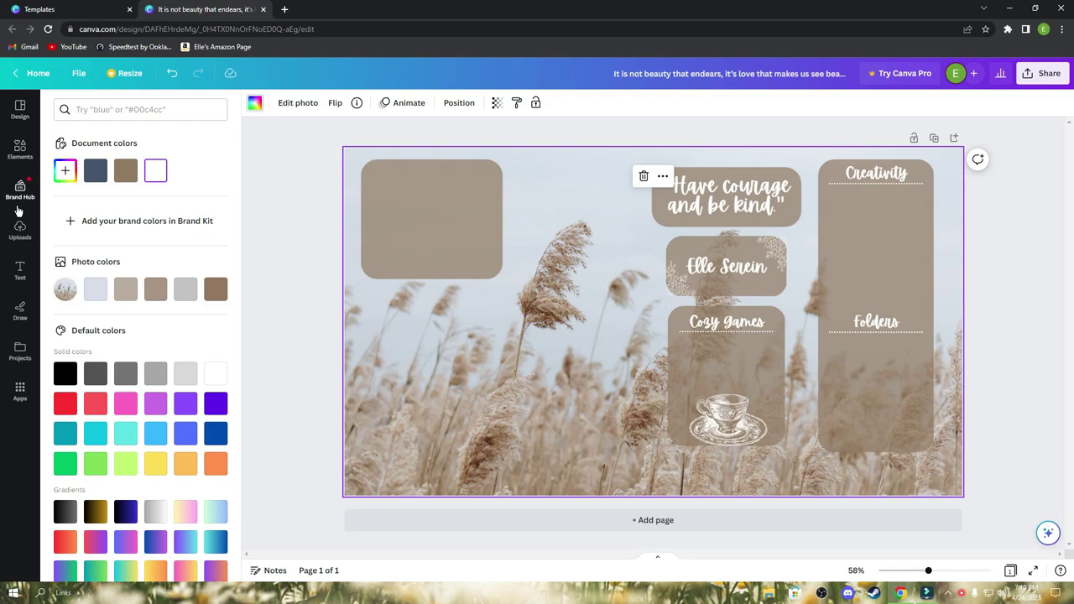
# - Show the full list of recently used elements
pyautogui.click(19, 151)
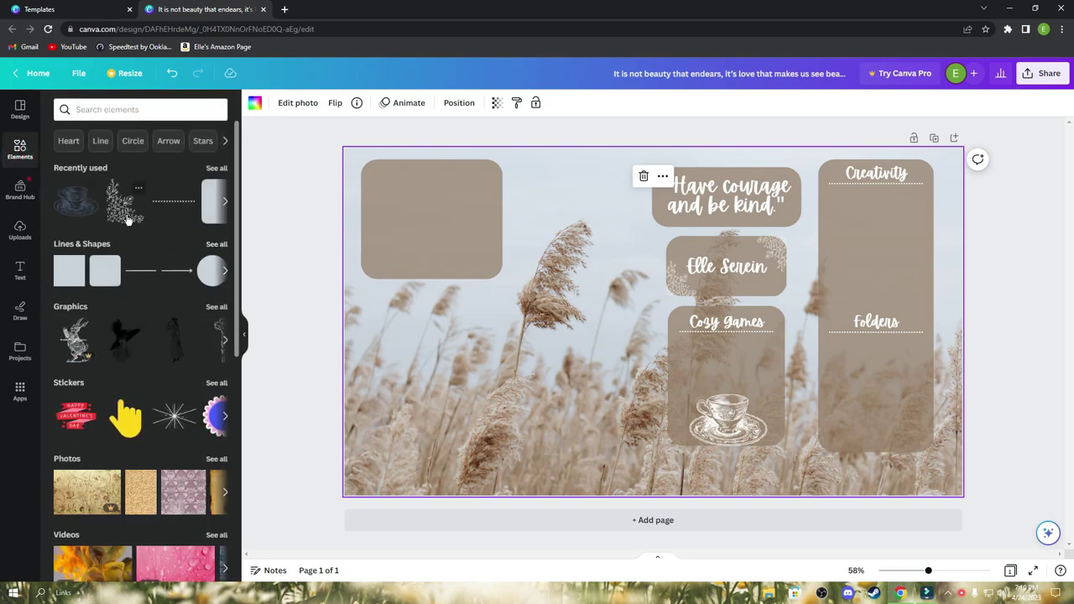
pyautogui.scroll(-1, 238, 301)
pyautogui.scroll(1, 241, 295)
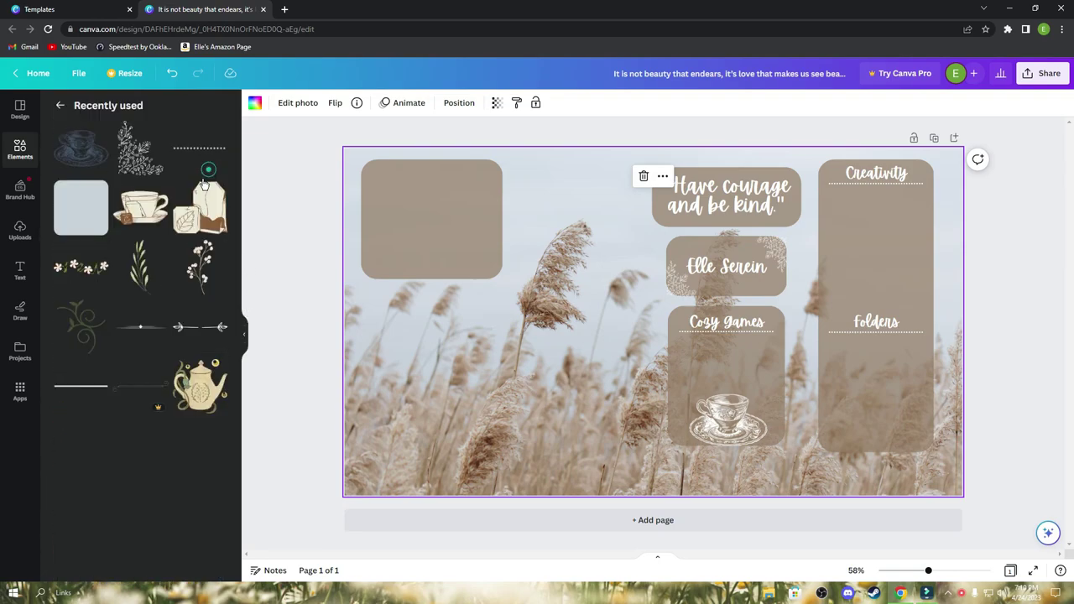
pyautogui.click(216, 167)
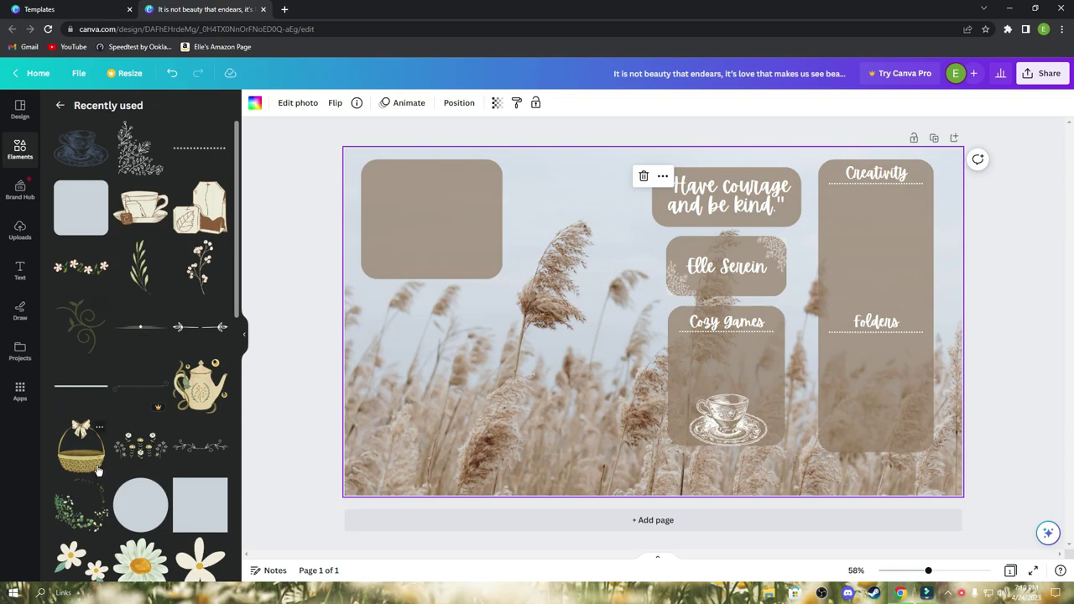
# - Try the woven basket graphic with the bow in the page's lower-left area, and remove it
pyautogui.moveTo(96, 458); pyautogui.dragTo(392, 379)
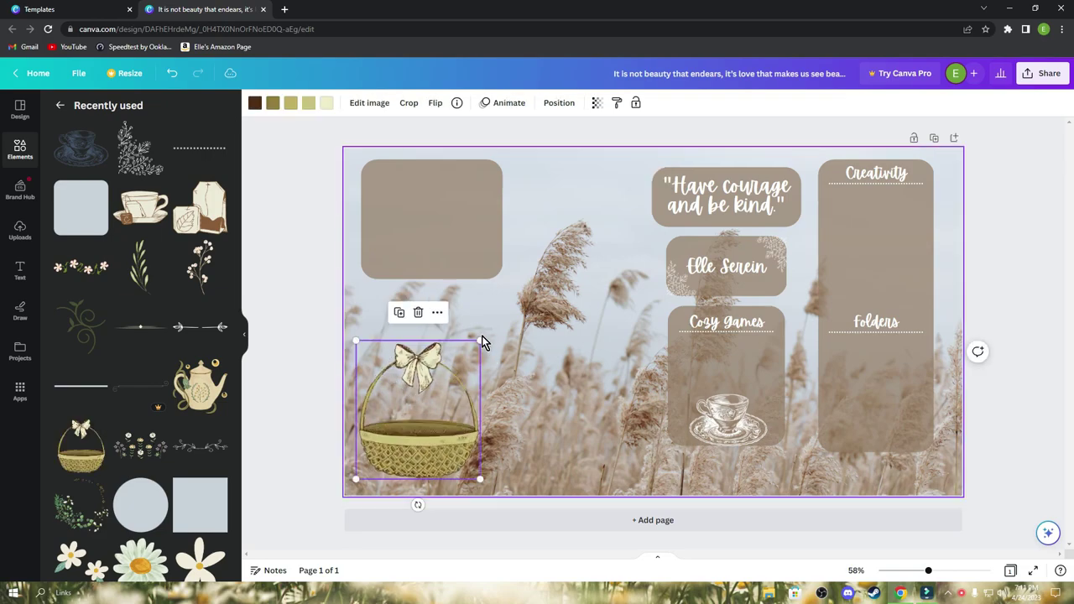
pyautogui.moveTo(480, 342); pyautogui.dragTo(467, 363)
pyautogui.click(407, 339)
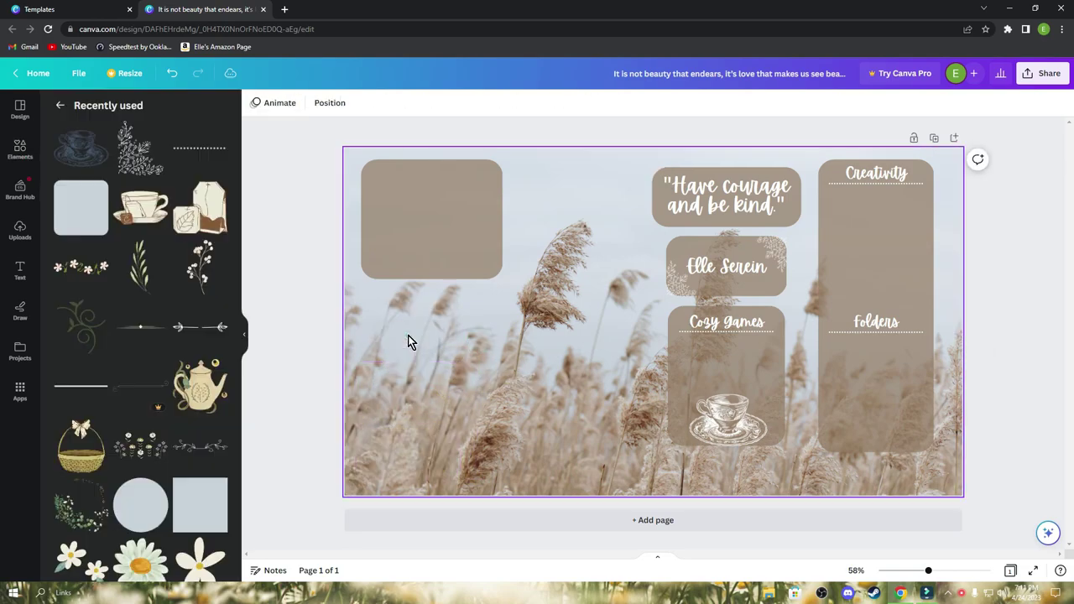
# - Add the pale blossom sprig graphic, shrink it without cropping, and place it in the lower-left corner of the Folders panel
pyautogui.click(207, 289)
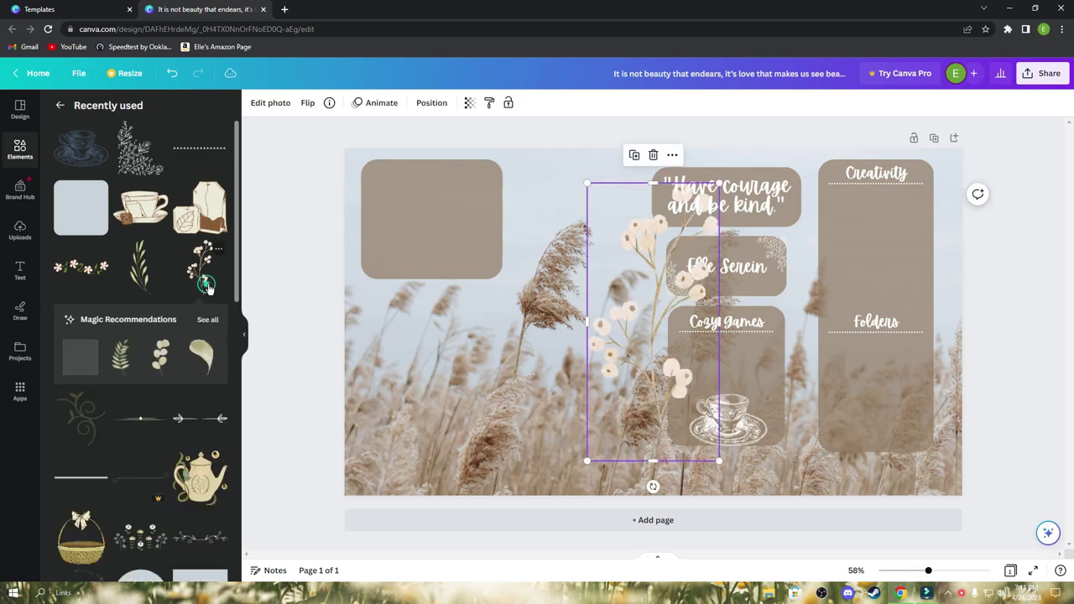
pyautogui.moveTo(719, 181); pyautogui.dragTo(644, 343)
pyautogui.moveTo(625, 432); pyautogui.dragTo(830, 386)
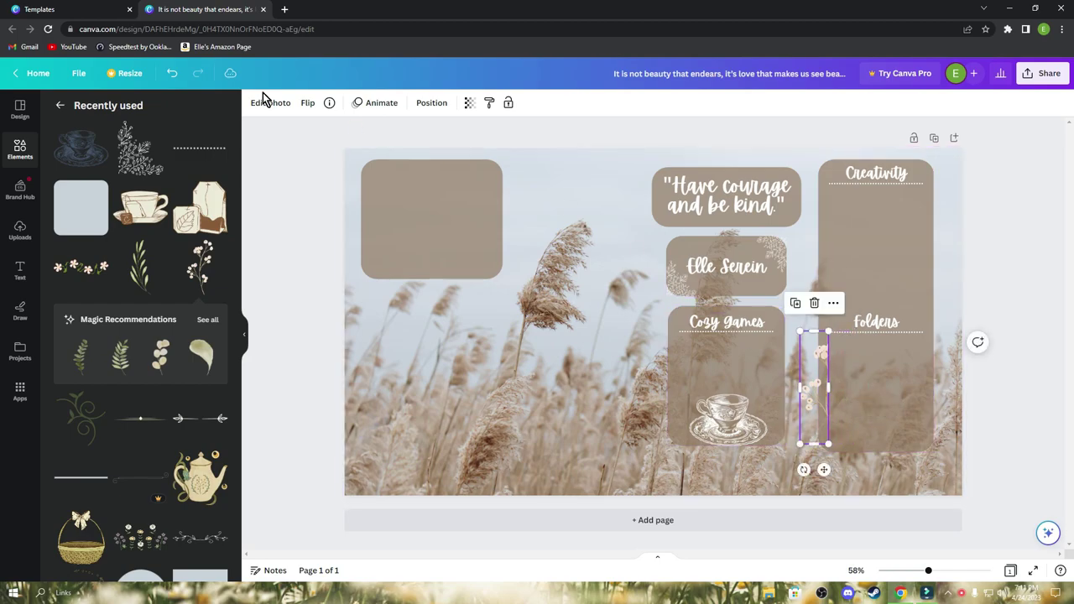
pyautogui.click(172, 74)
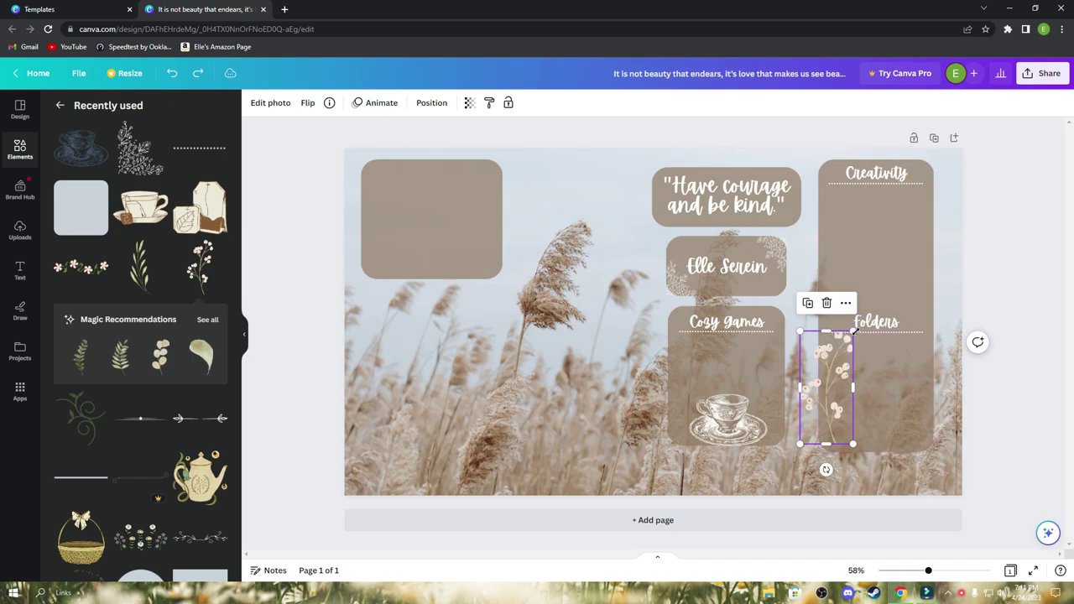
pyautogui.moveTo(853, 332); pyautogui.dragTo(822, 366)
pyautogui.moveTo(817, 406); pyautogui.dragTo(842, 420)
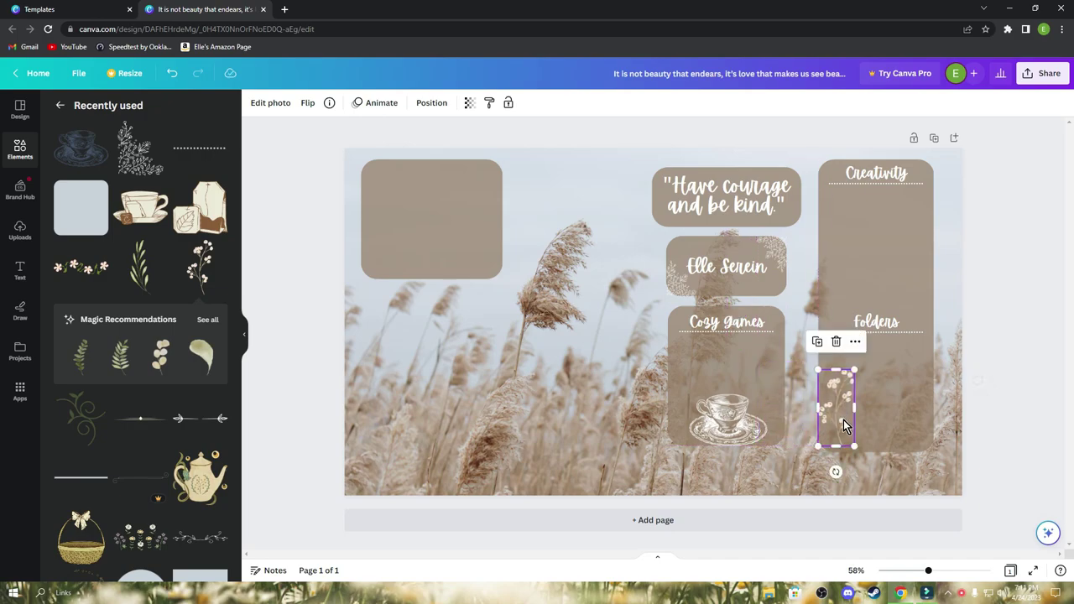
# - Duplicate the blossom sprig and place the copy along the Creativity panel's right edge, below the dotted line
pyautogui.click(854, 341)
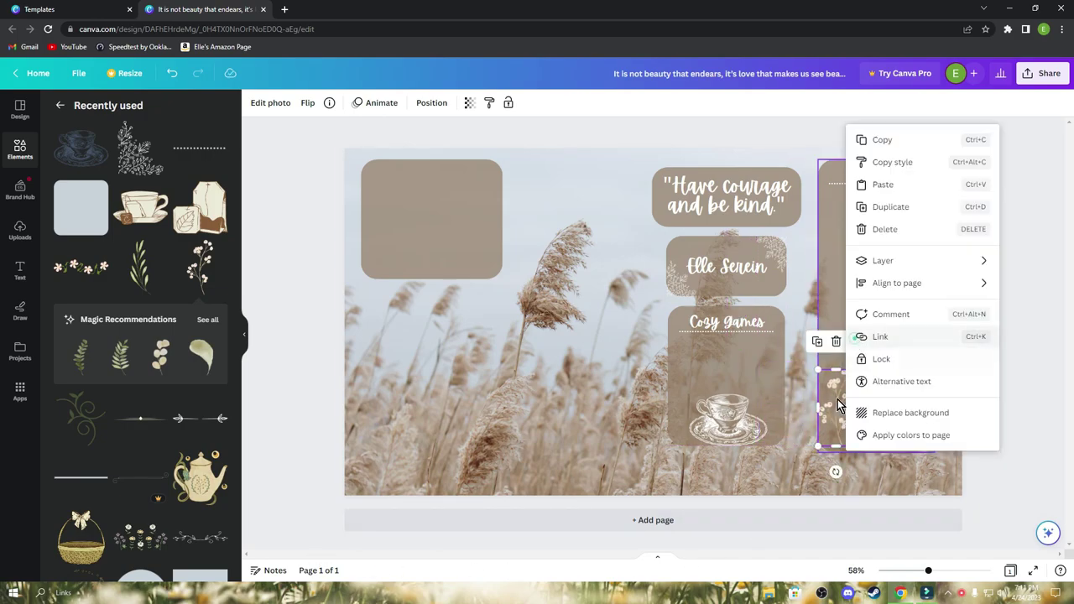
pyautogui.click(913, 205)
pyautogui.moveTo(857, 430); pyautogui.dragTo(923, 242)
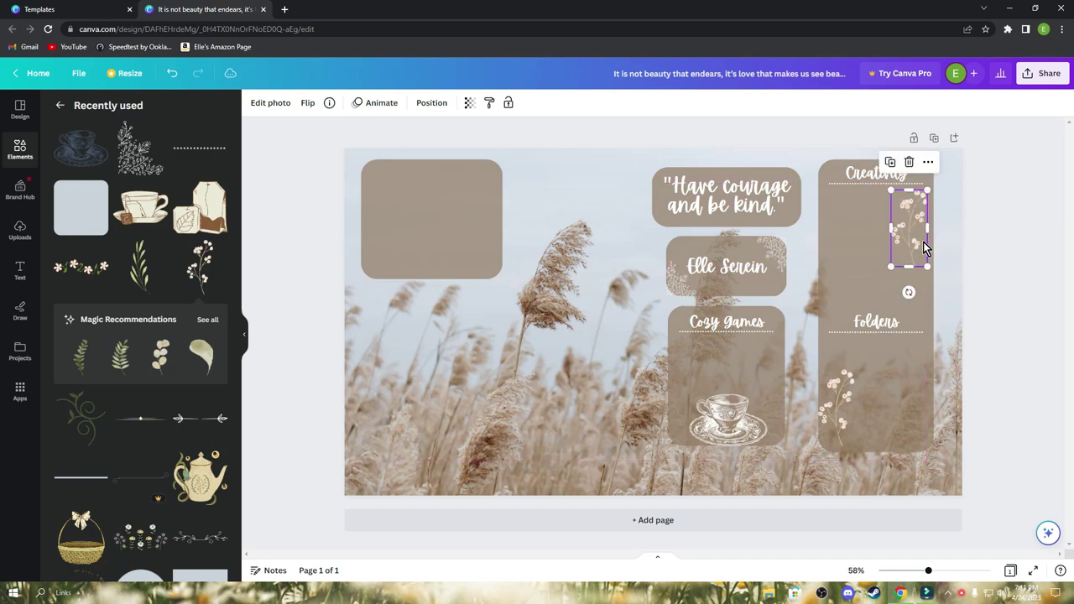
# - Flip the blossom sprig copy in the Creativity panel horizontally and deselect it
pyautogui.click(928, 164)
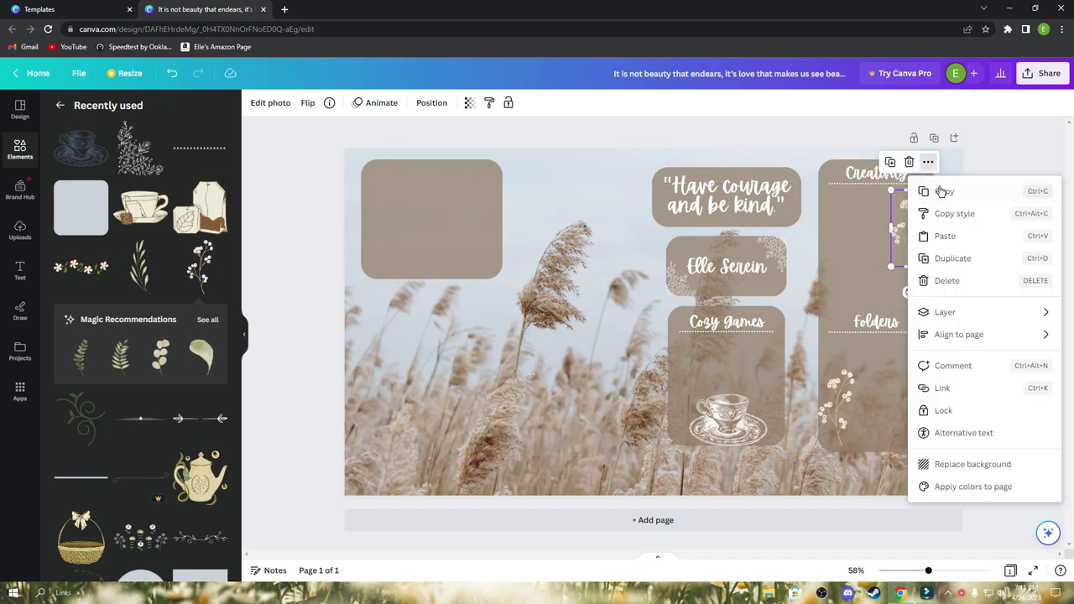
pyautogui.click(906, 240)
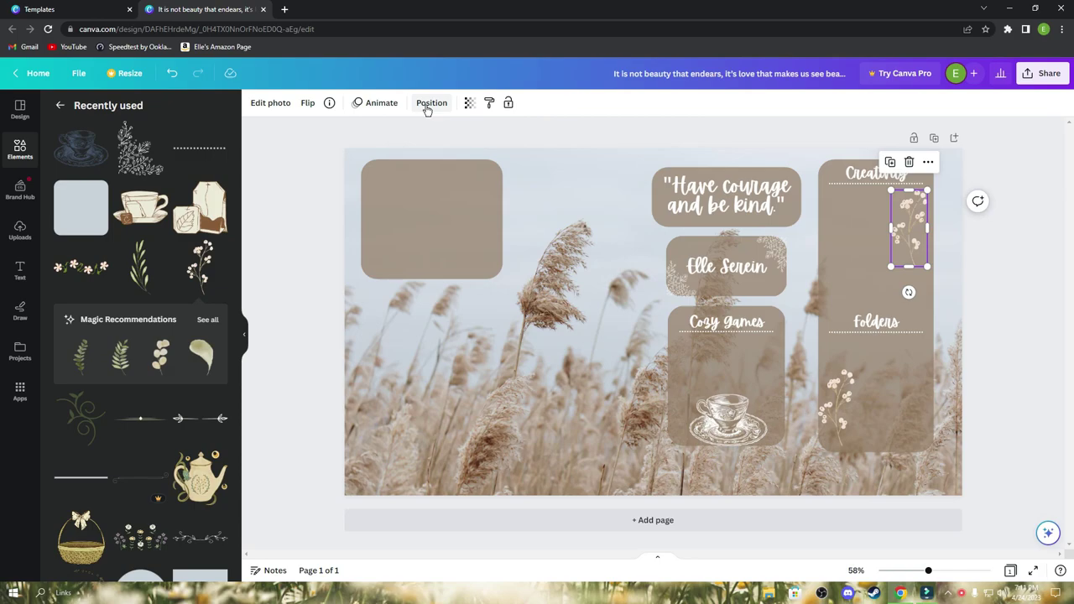
pyautogui.click(308, 104)
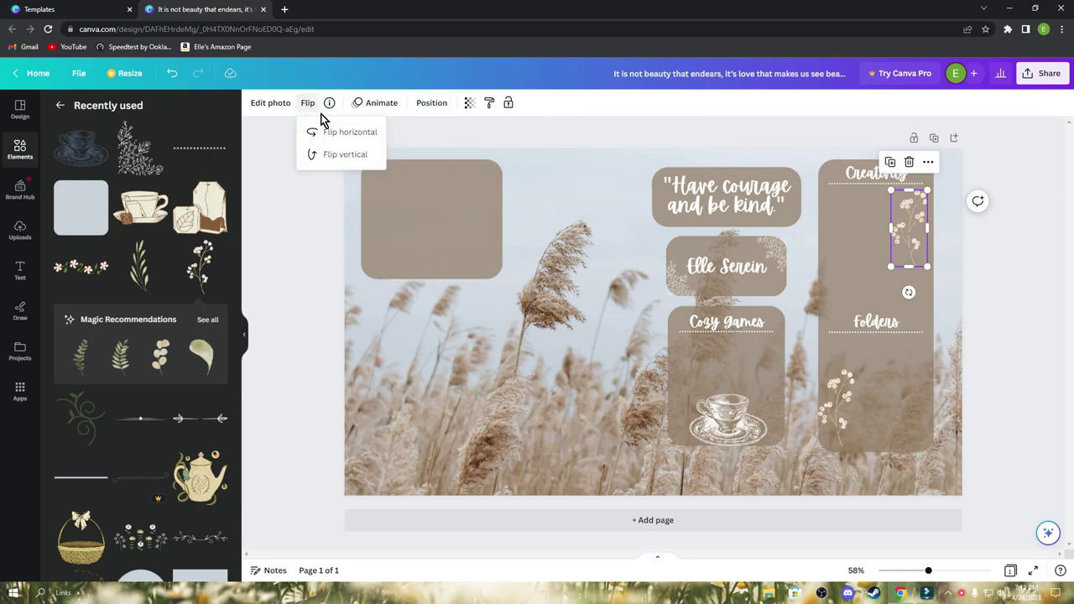
pyautogui.click(360, 136)
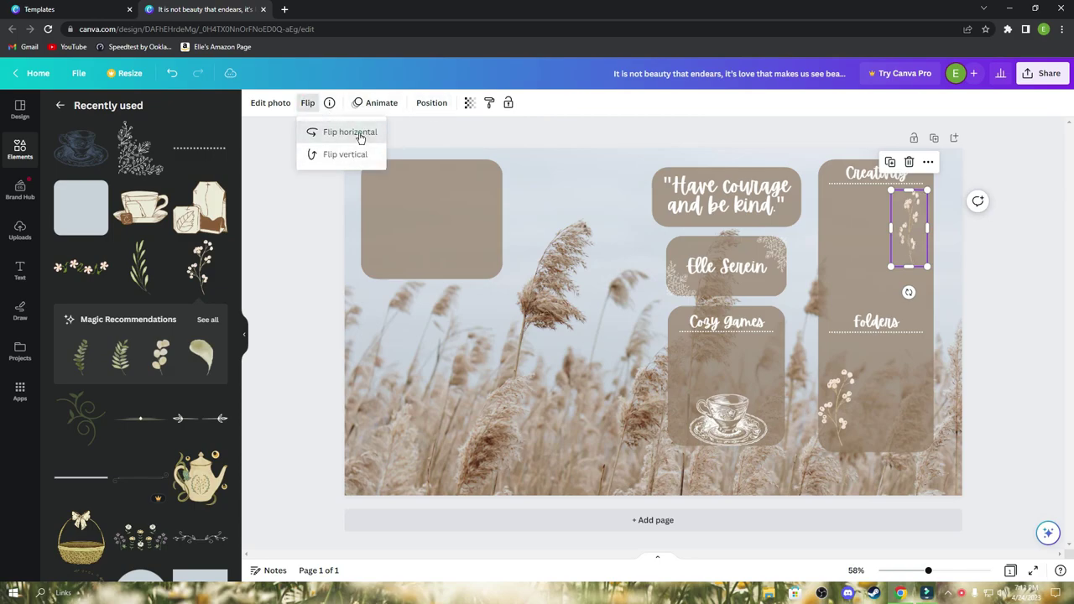
pyautogui.click(941, 311)
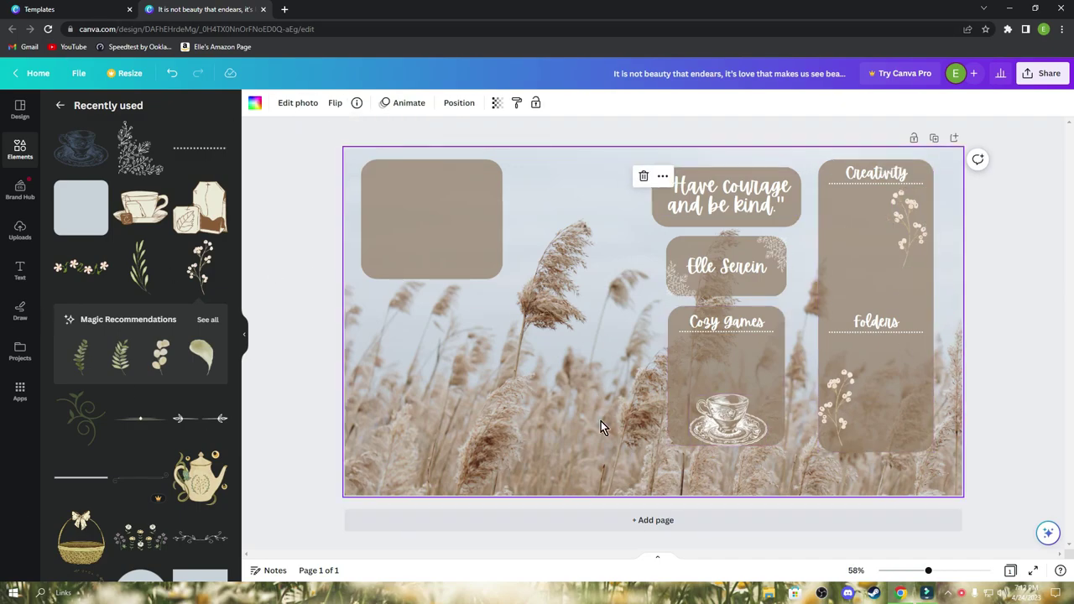
pyautogui.click(290, 319)
pyautogui.click(289, 325)
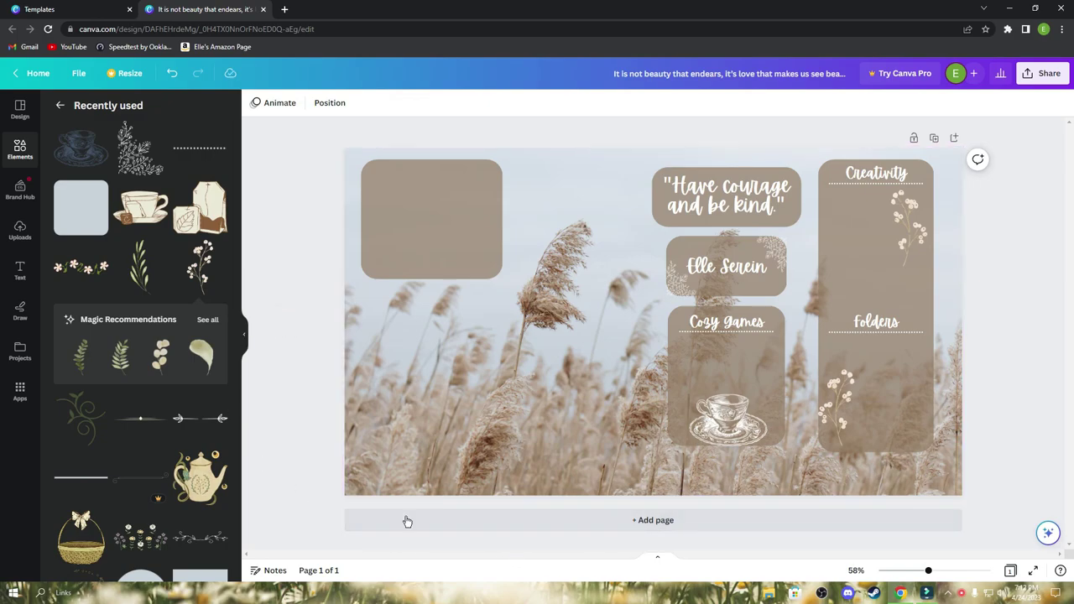
# - Collapse the elements list and download the design as a PNG
pyautogui.click(244, 334)
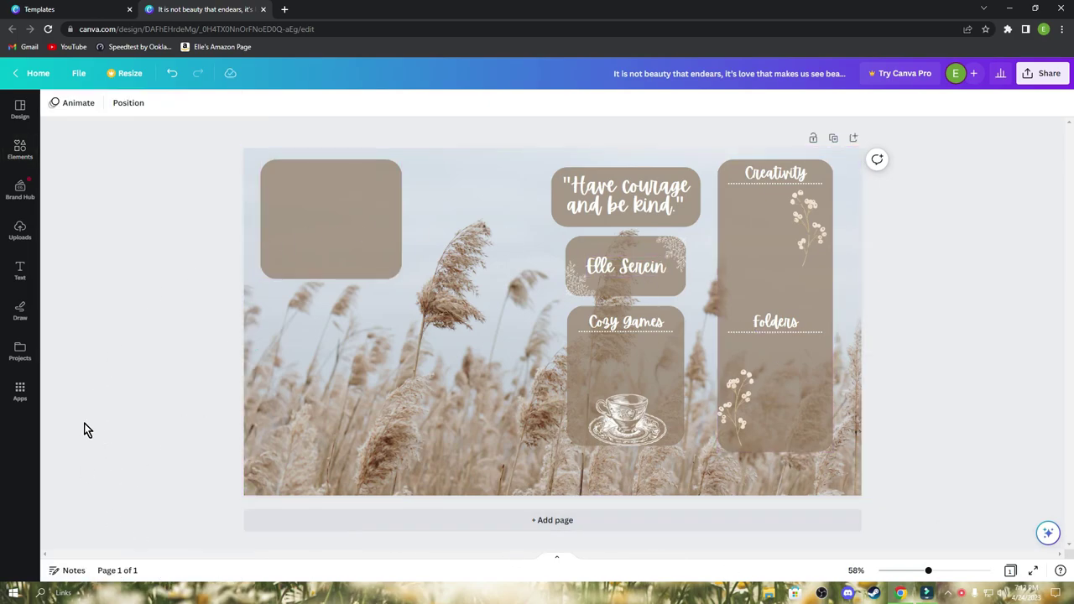
pyautogui.click(1033, 79)
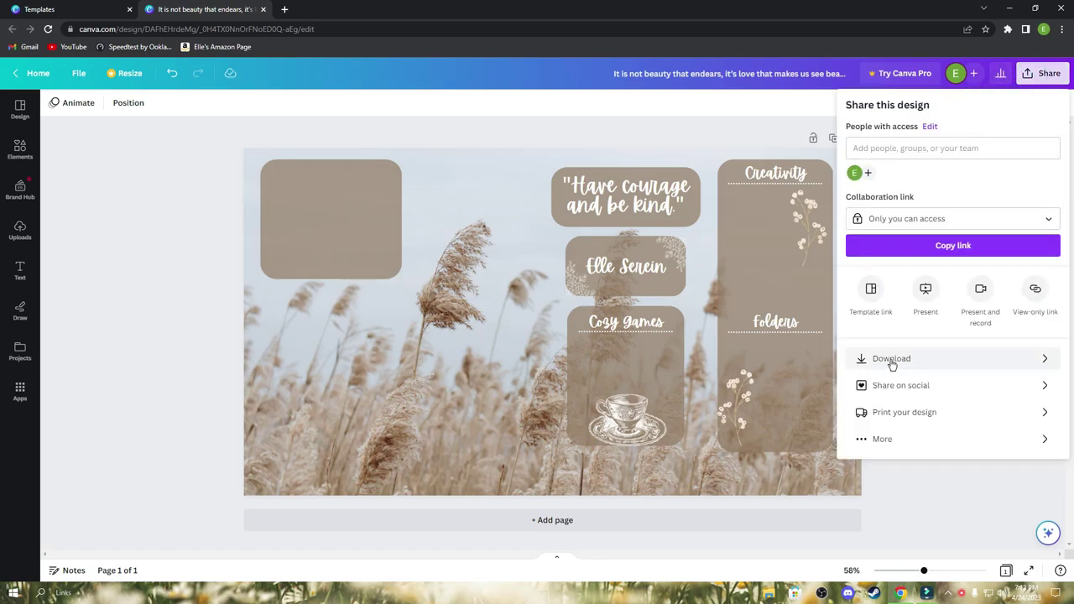
pyautogui.click(1028, 361)
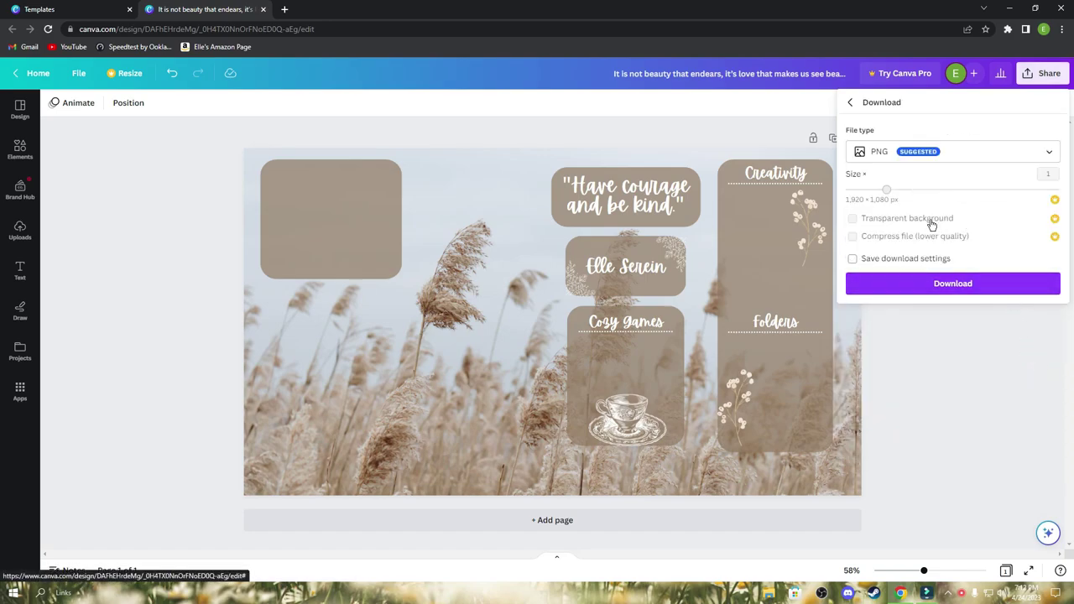
pyautogui.click(952, 282)
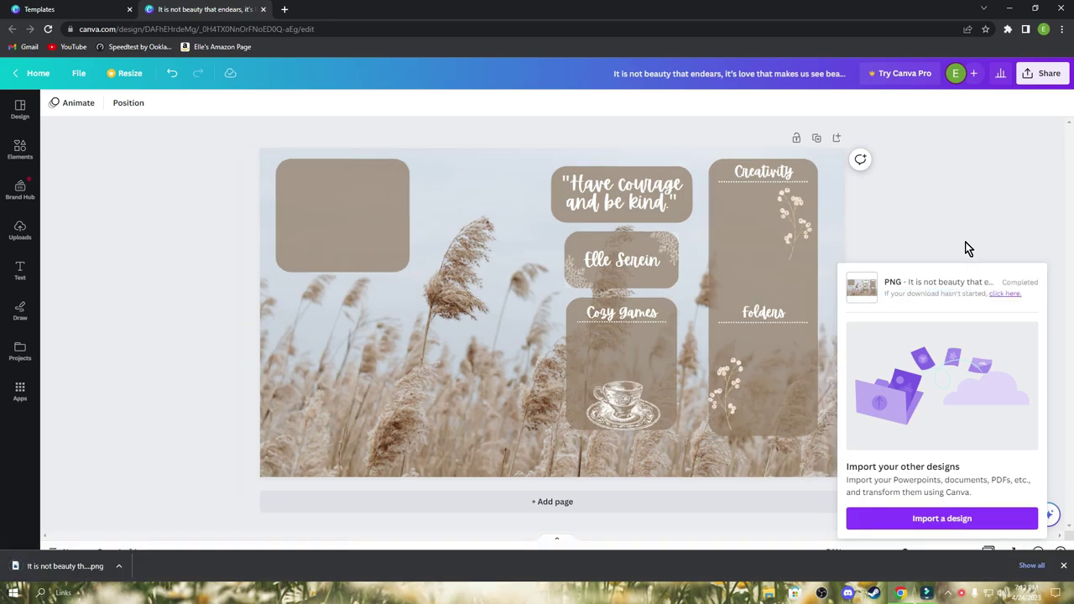
# - Open the downloaded PNG and save a copy as Boho Desktop Background in the Desktop Photos folder on the Desktop
pyautogui.click(60, 569)
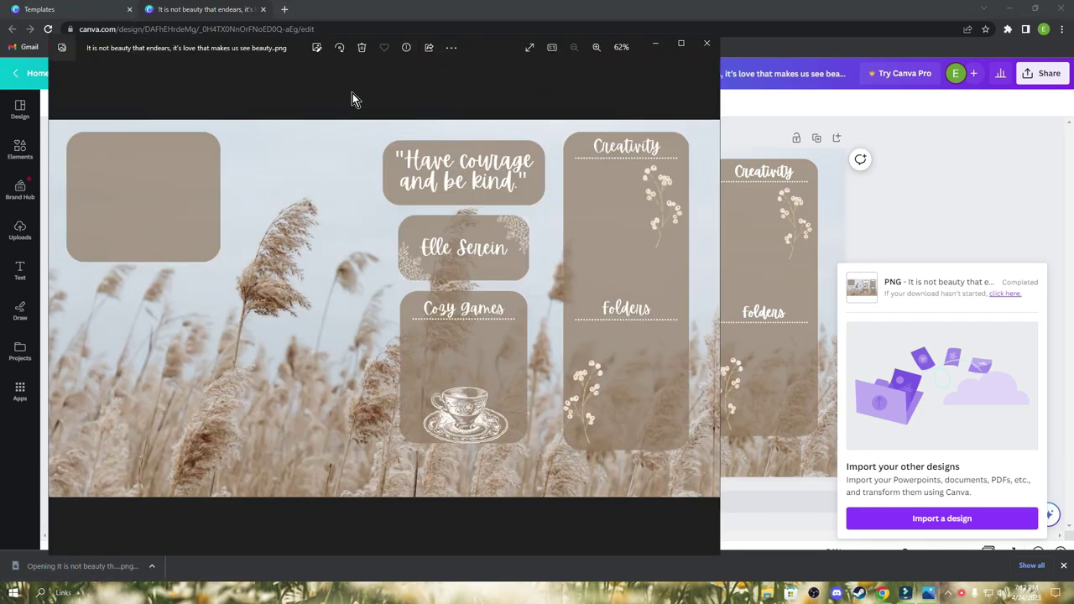
pyautogui.click(452, 48)
pyautogui.click(327, 97)
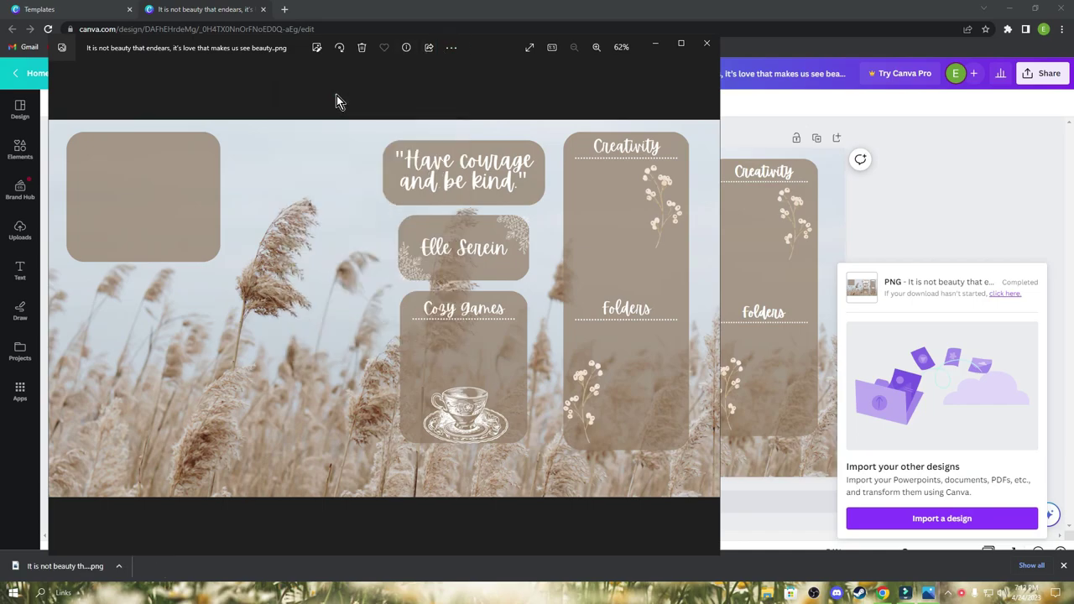
pyautogui.click(94, 129)
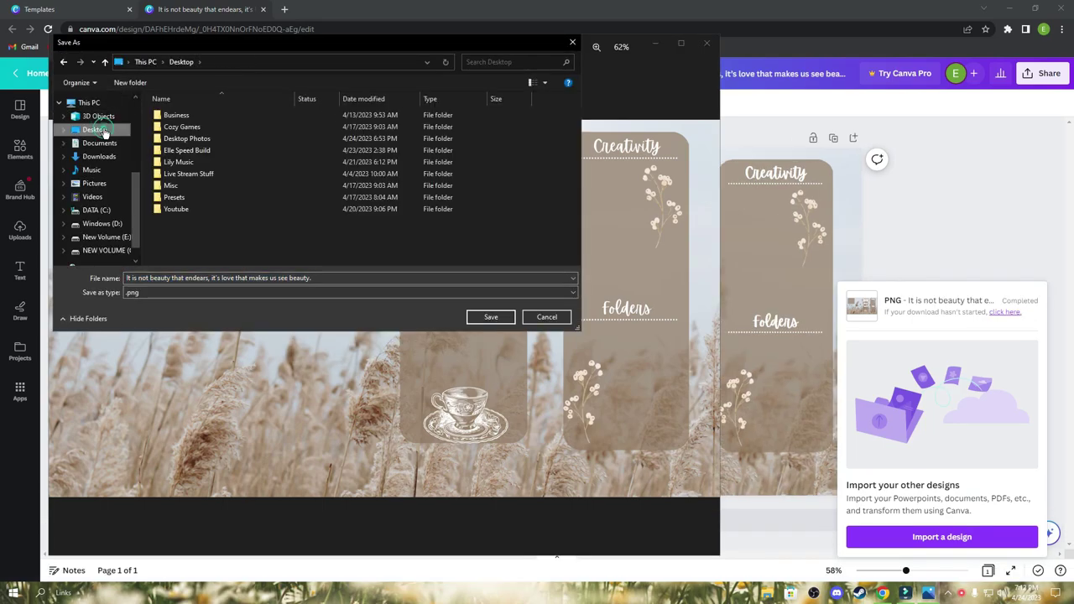
pyautogui.doubleClick(187, 137)
pyautogui.click(328, 278)
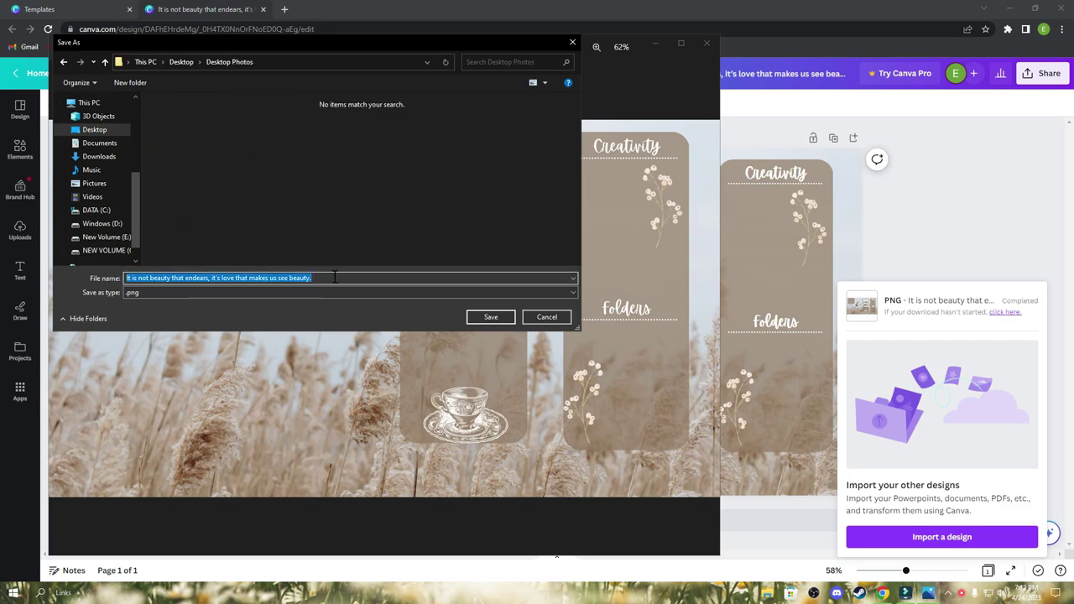
pyautogui.write('Boho Desktop Background')
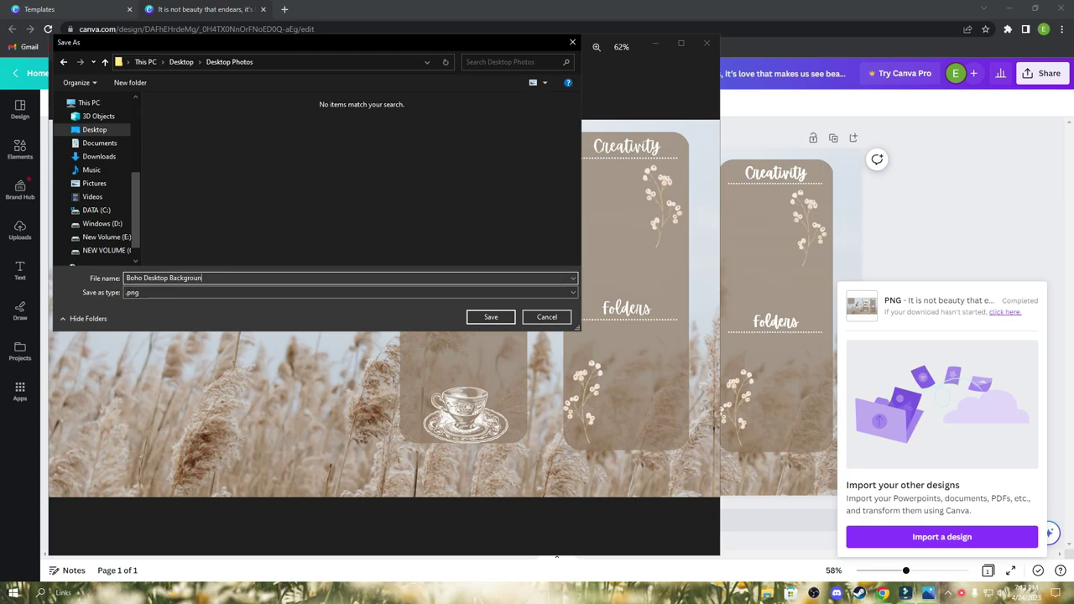
pyautogui.click(491, 318)
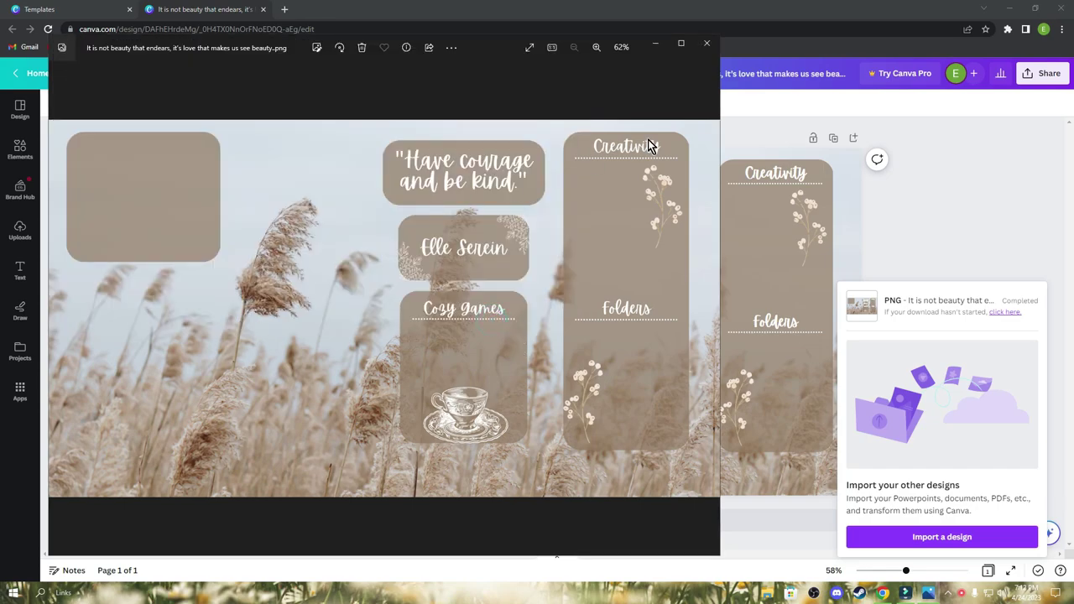
# - Close the image viewer and the Canva design, and show the Windows desktop
pyautogui.click(708, 44)
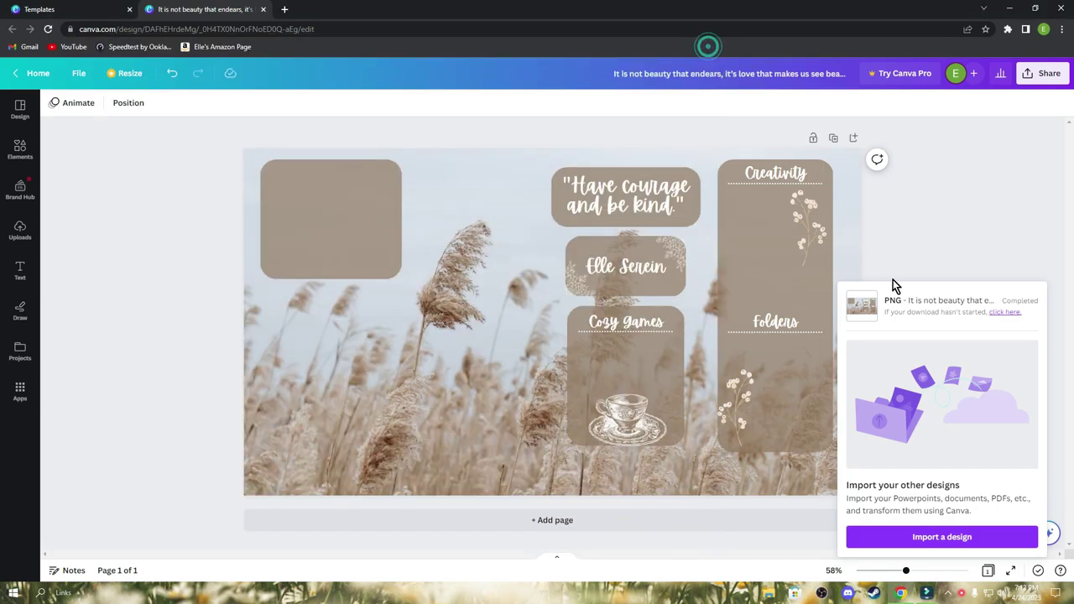
pyautogui.click(965, 198)
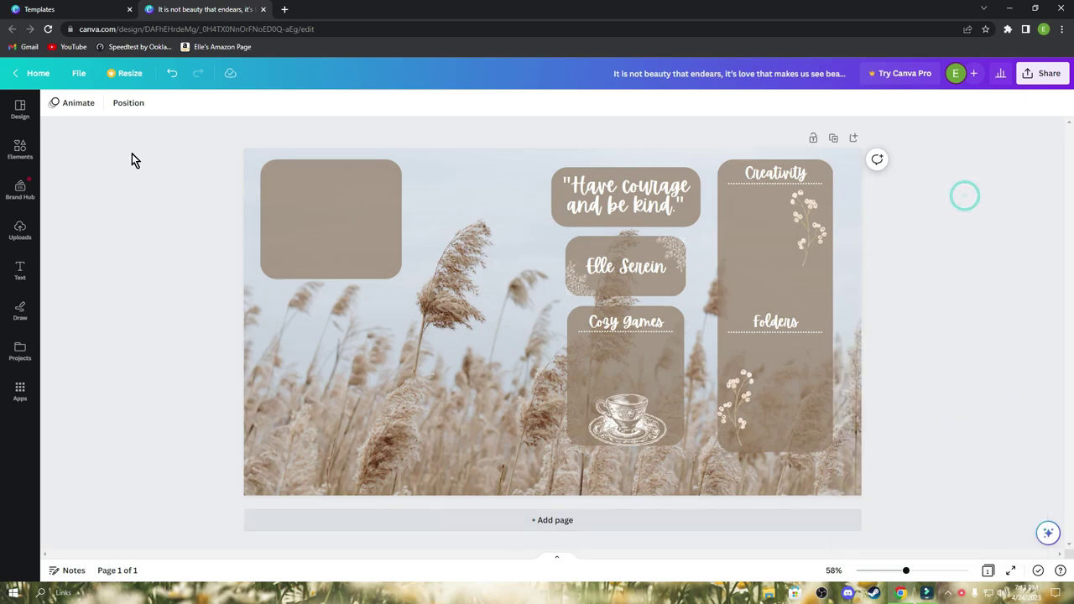
pyautogui.click(263, 9)
pyautogui.press('super+d')
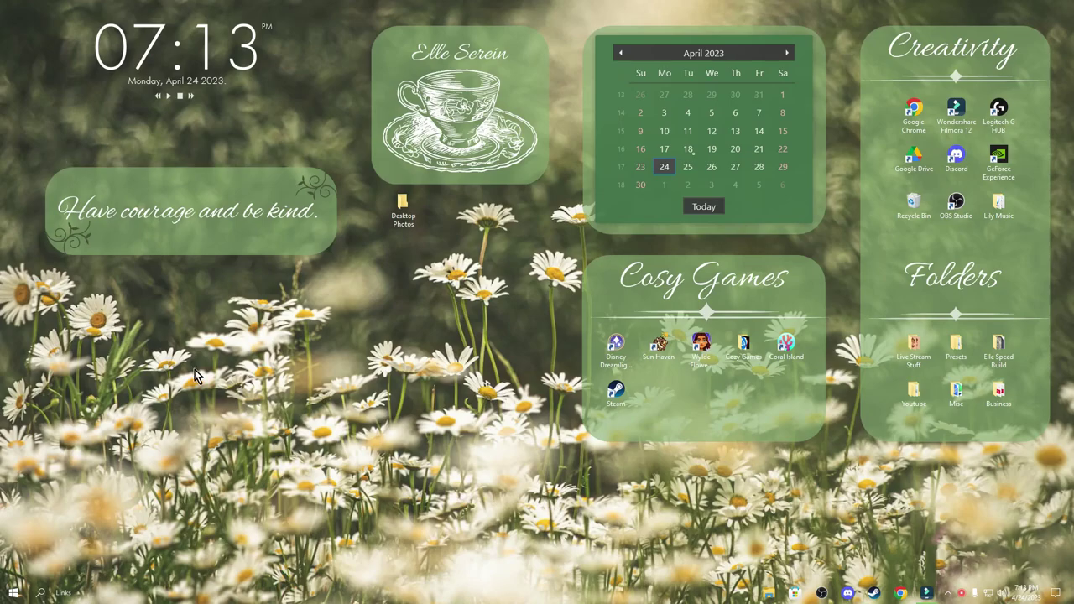
# - Set the Boho Desktop Background picture from the Desktop Photos folder as the Windows desktop background, and minimize Settings
pyautogui.rightClick(418, 306)
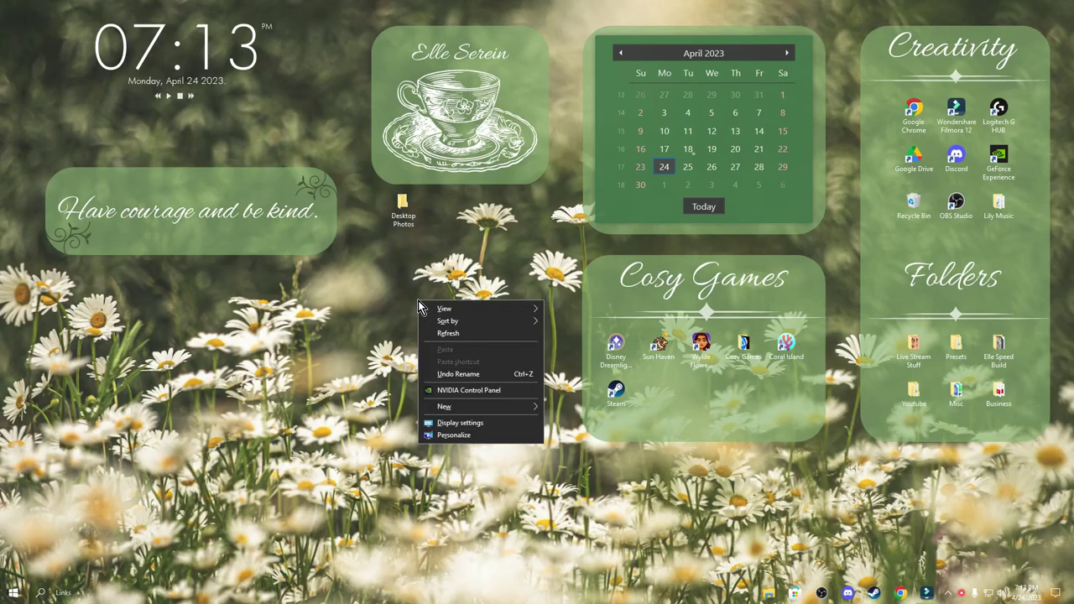
pyautogui.click(495, 434)
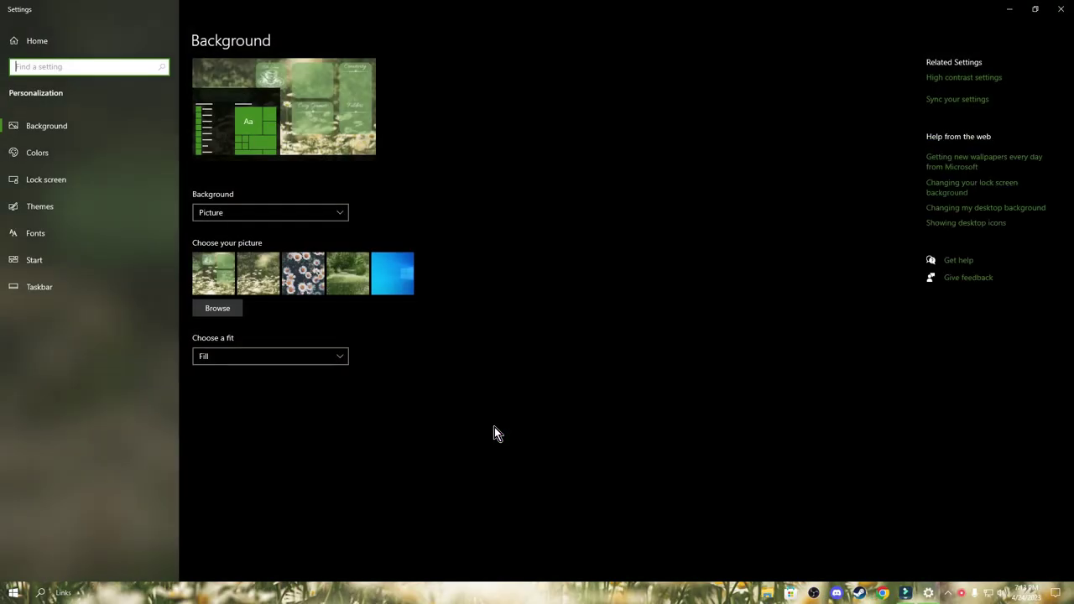
pyautogui.click(225, 314)
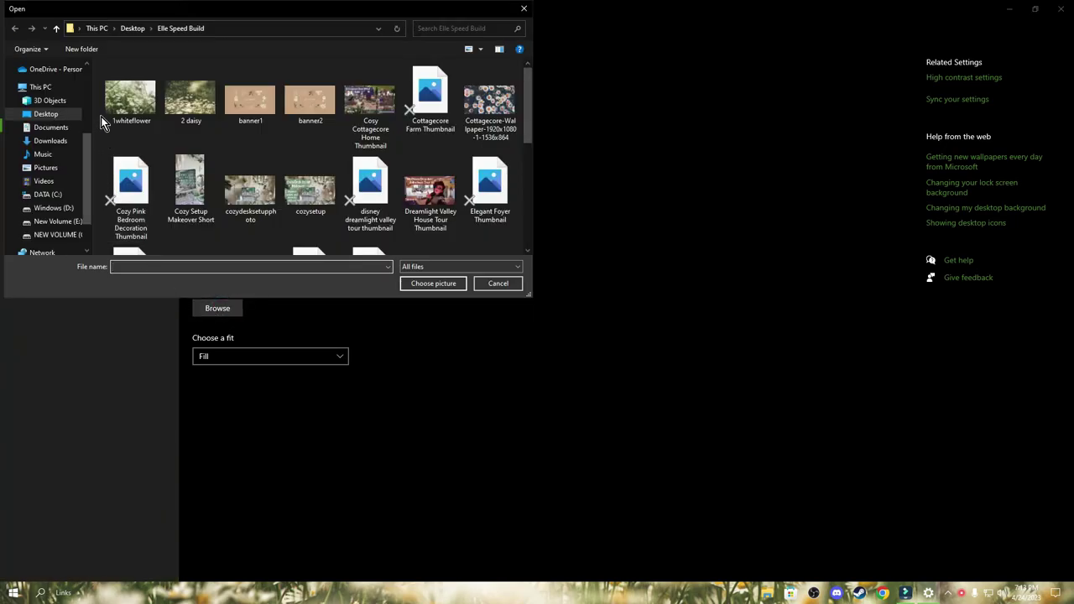
pyautogui.click(59, 116)
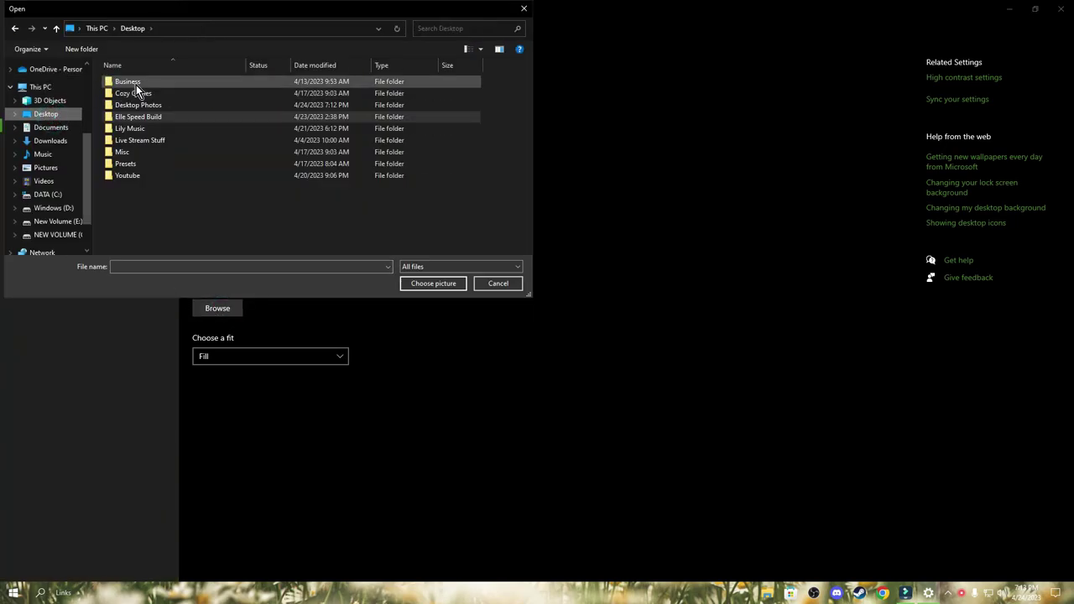
pyautogui.click(149, 105)
pyautogui.doubleClick(148, 105)
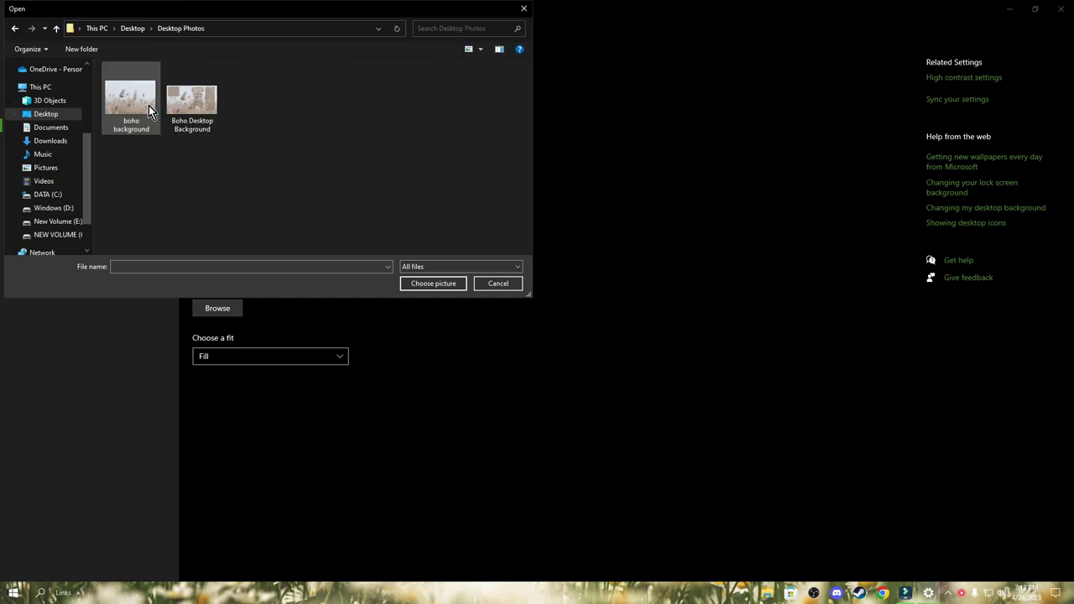
pyautogui.click(201, 109)
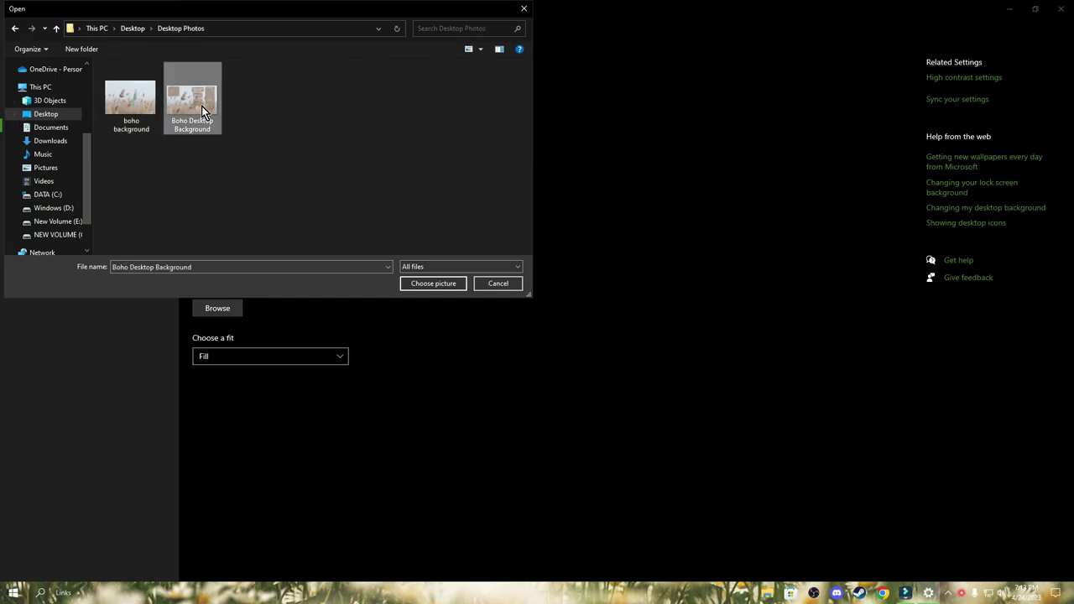
pyautogui.click(442, 286)
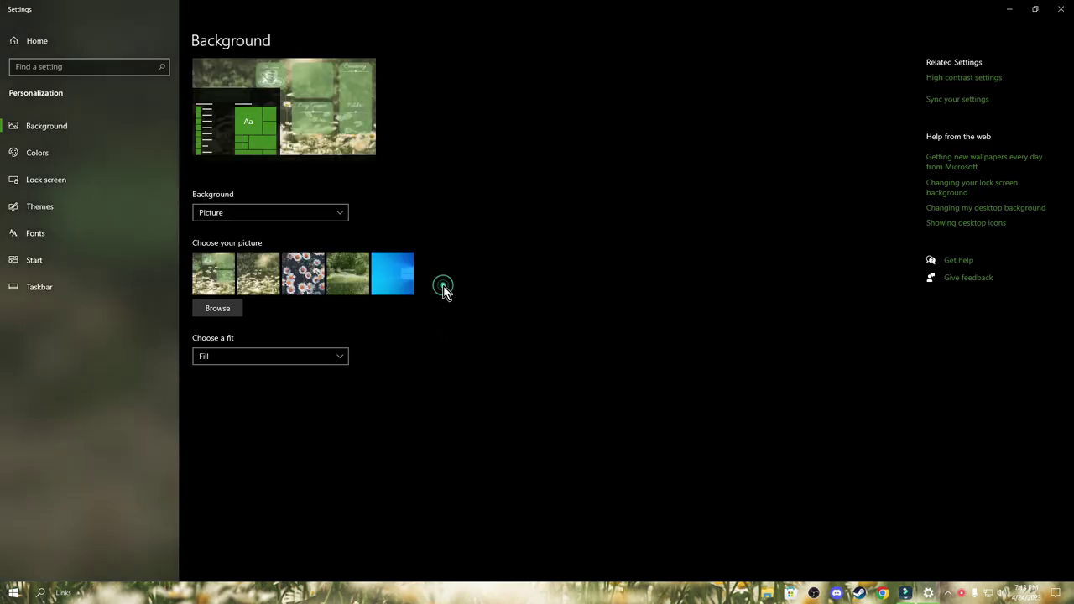
pyautogui.click(1010, 10)
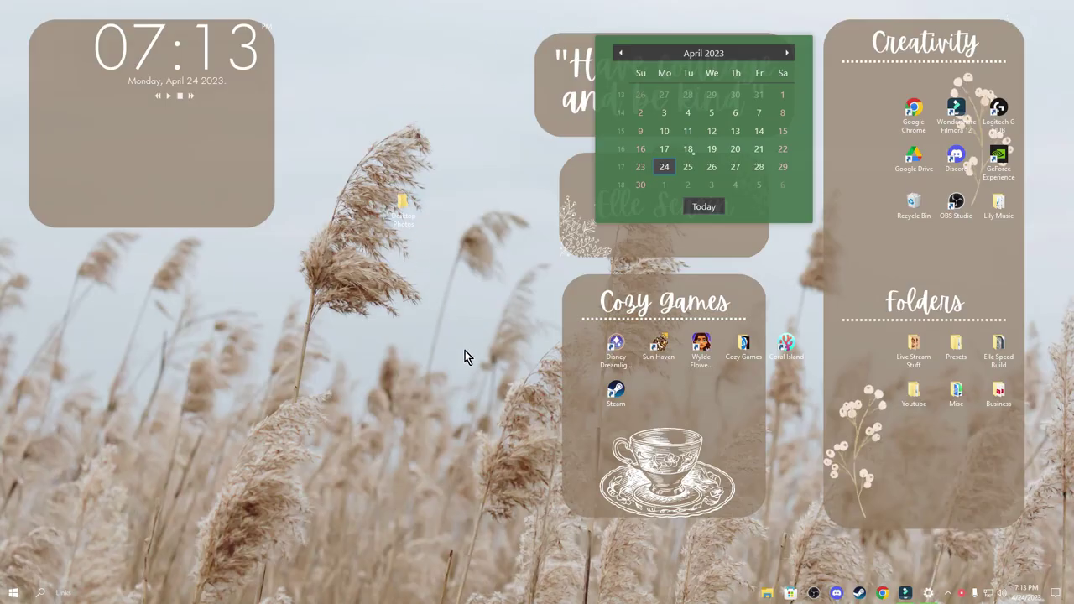
# - Move the calendar widget below the empty brown panel and the Desktop Photos folder beside Steam in the Cozy Games panel
pyautogui.moveTo(780, 89)
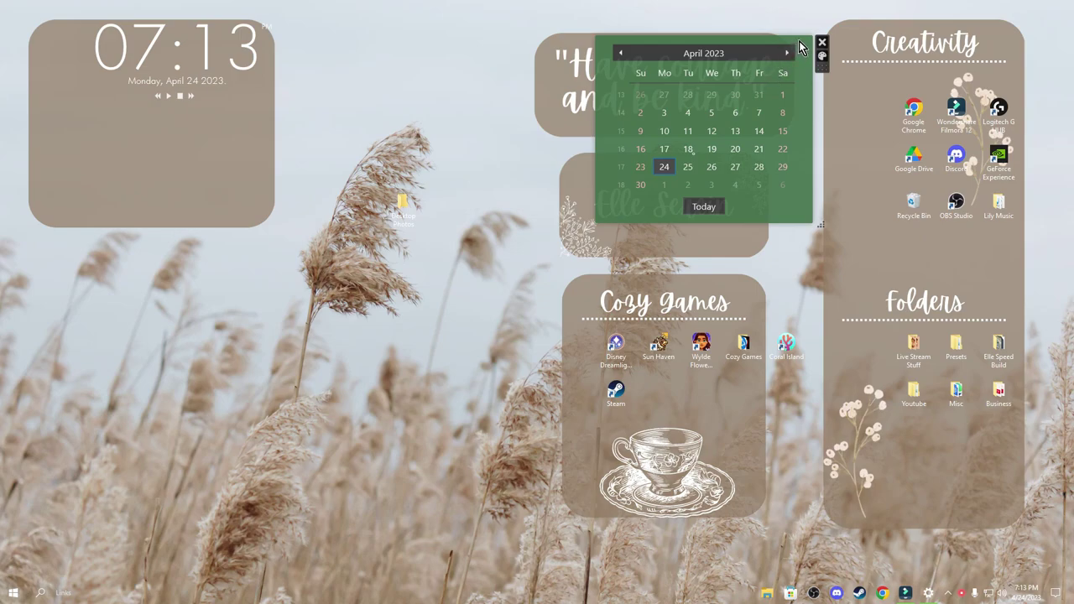
pyautogui.moveTo(798, 49); pyautogui.dragTo(268, 306)
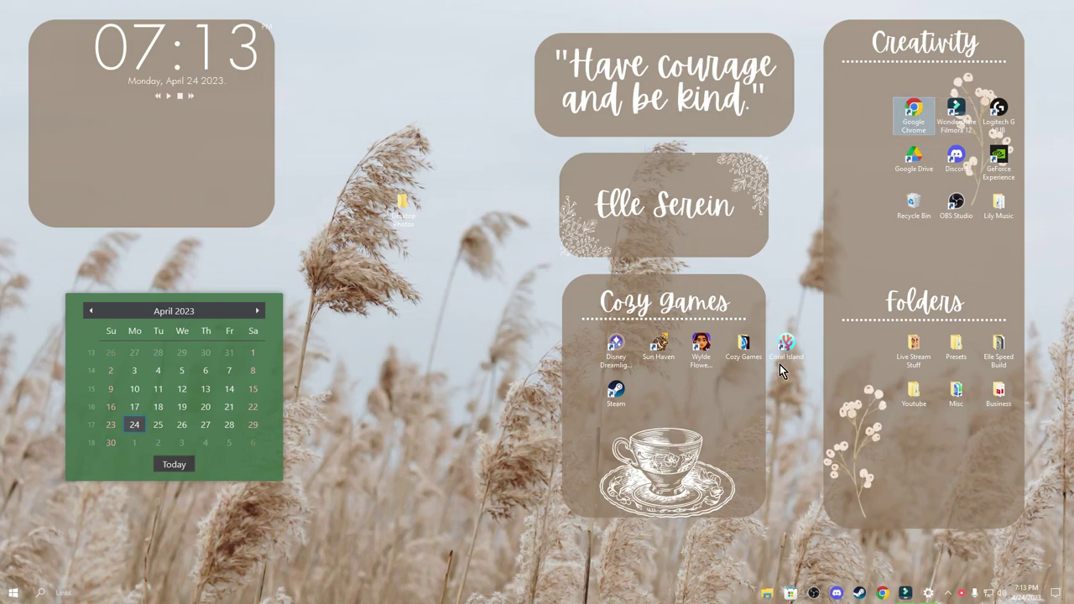
pyautogui.moveTo(912, 115)
pyautogui.mouseDown()
pyautogui.moveTo(894, 168)
pyautogui.moveTo(895, 277)
pyautogui.moveTo(882, 247)
pyautogui.moveTo(921, 454)
pyautogui.moveTo(884, 267)
pyautogui.moveTo(907, 105)
pyautogui.moveTo(920, 115)
pyautogui.mouseUp()
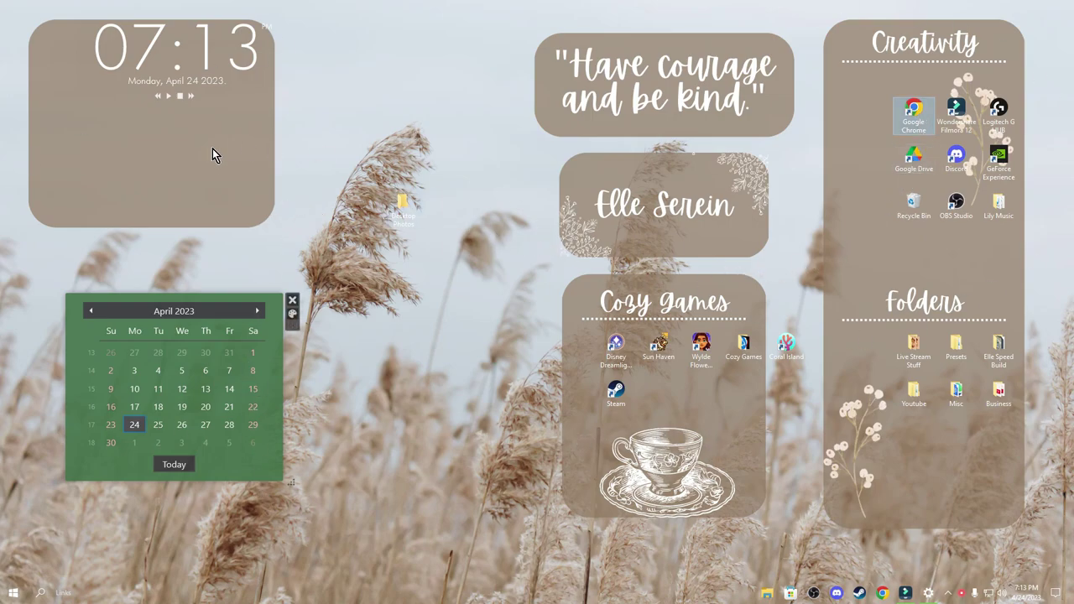
pyautogui.moveTo(407, 201); pyautogui.dragTo(673, 392)
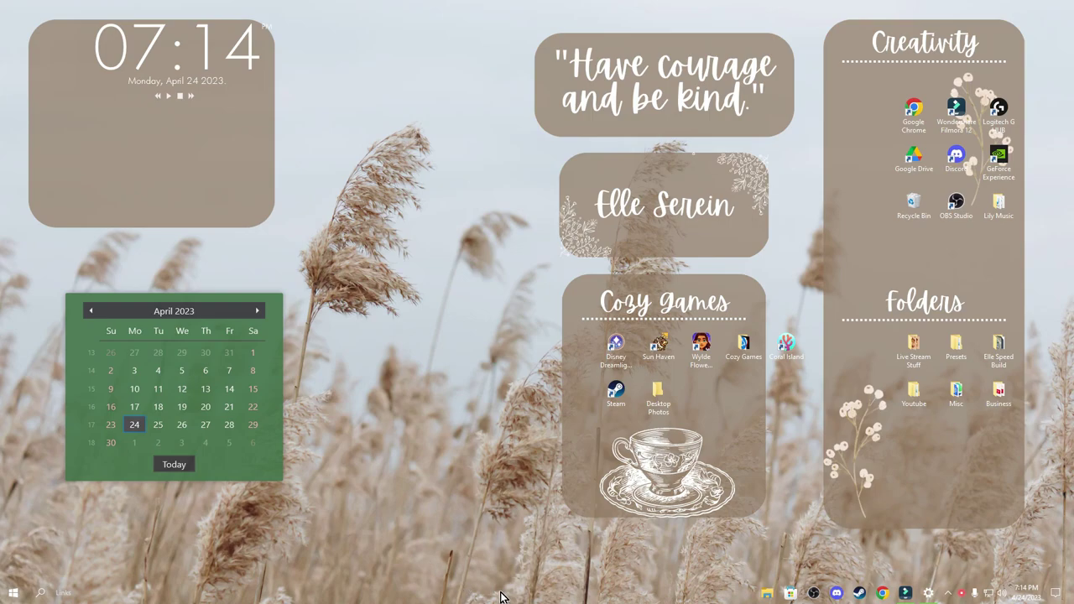
# - Find and open the Widget Launcher app, answer Yes to liking it, and decline to leave a review
pyautogui.click(39, 593)
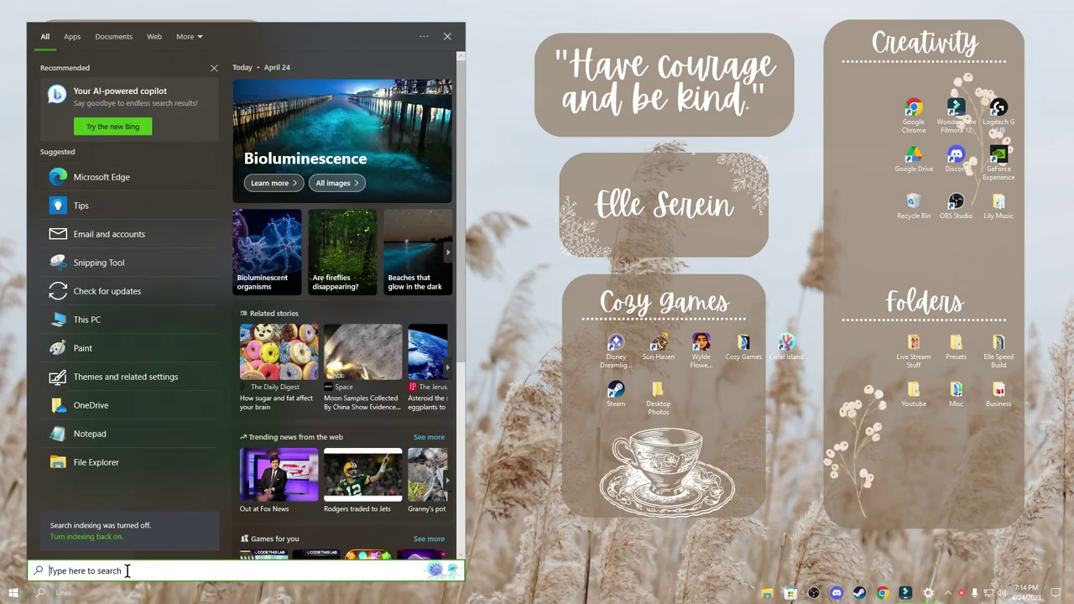
pyautogui.write('widgets')
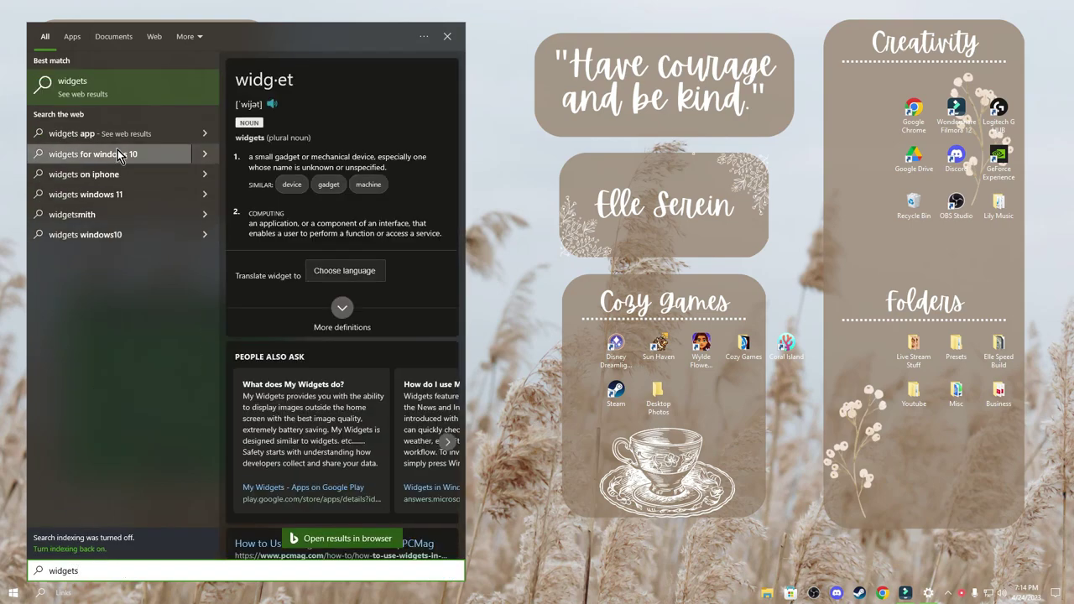
pyautogui.press('BackSpace')
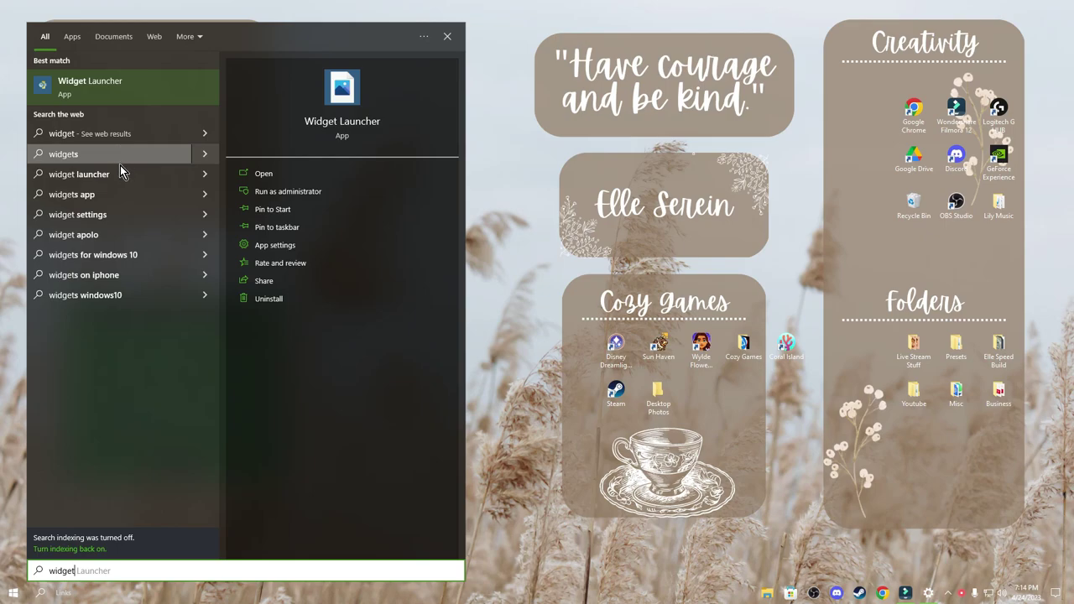
pyautogui.click(140, 94)
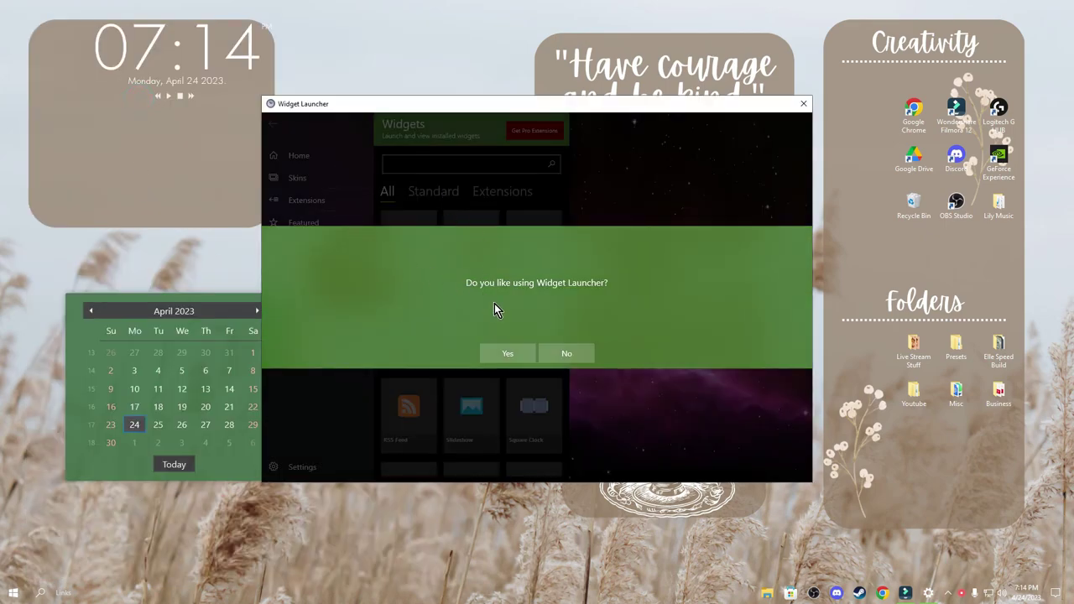
pyautogui.click(520, 359)
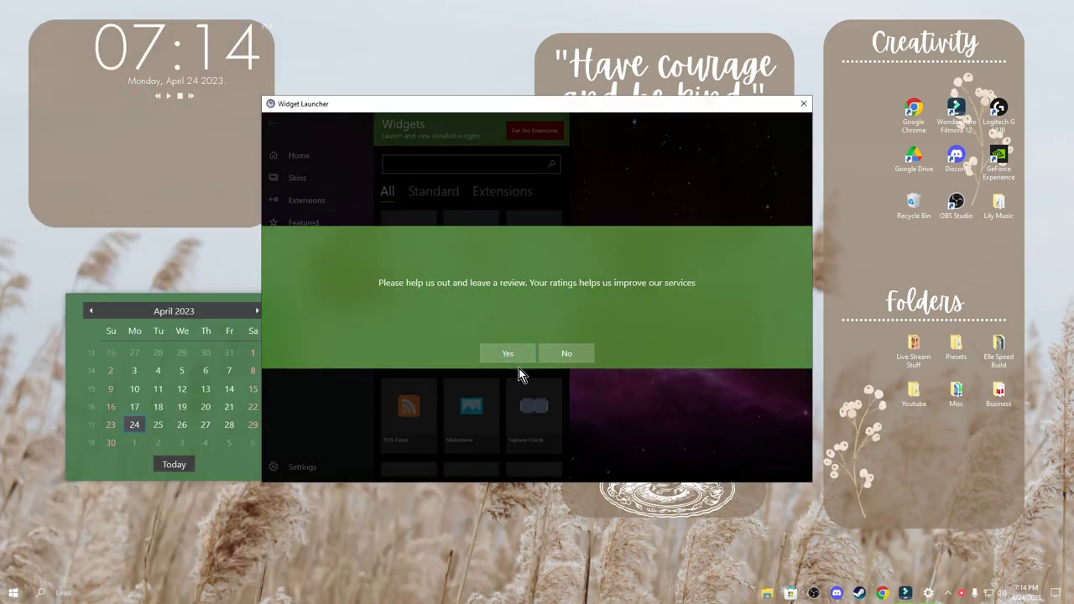
pyautogui.click(581, 355)
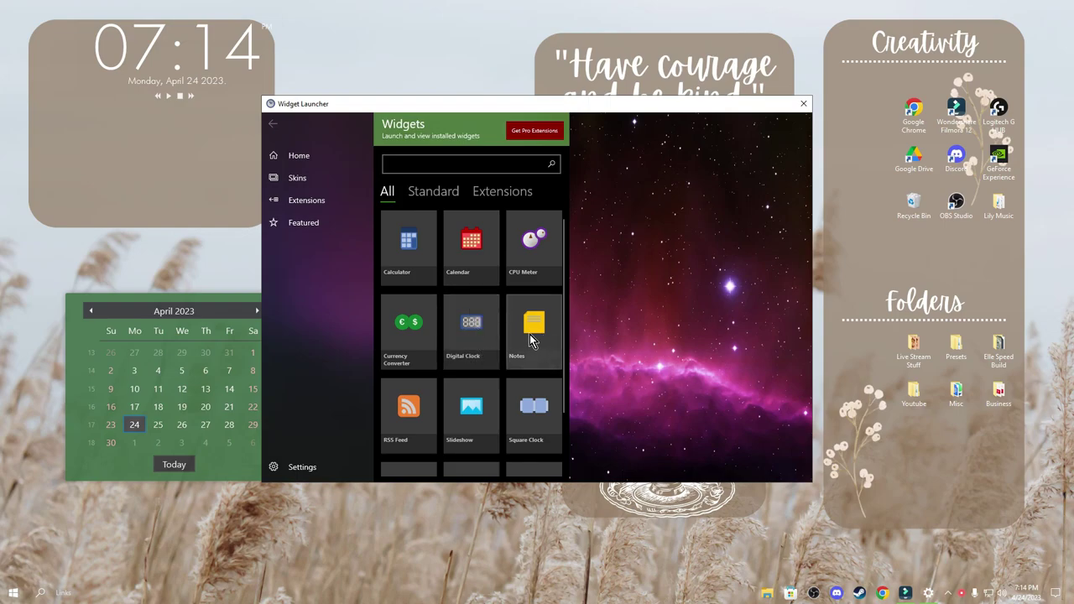
# - Examine the Calendar widget's Colorful Light skin and background color choices, cancel the color selection, and close Widget Launcher
pyautogui.click(480, 272)
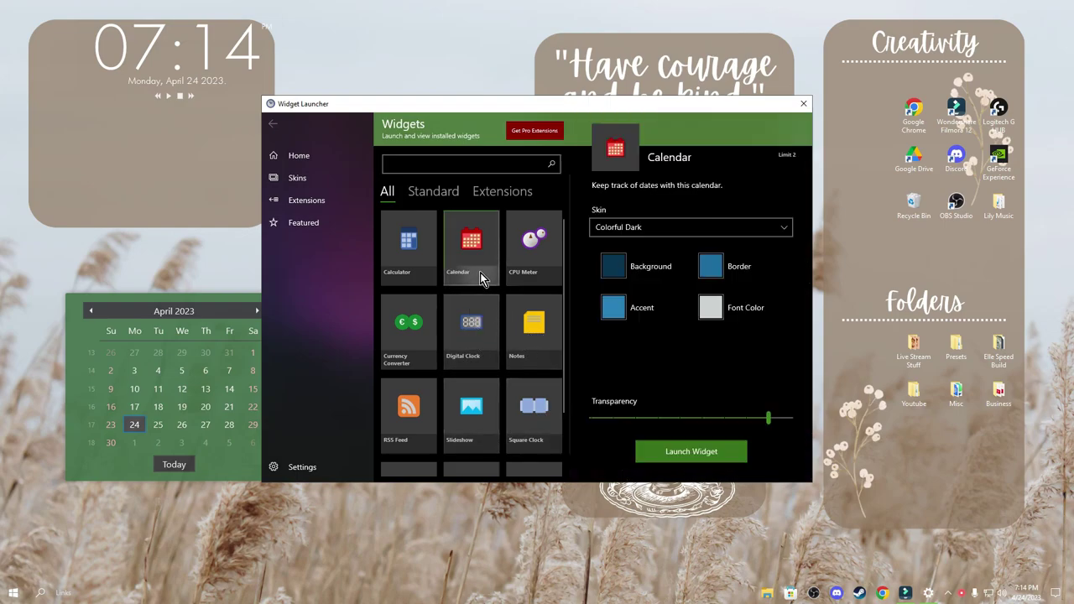
pyautogui.click(642, 228)
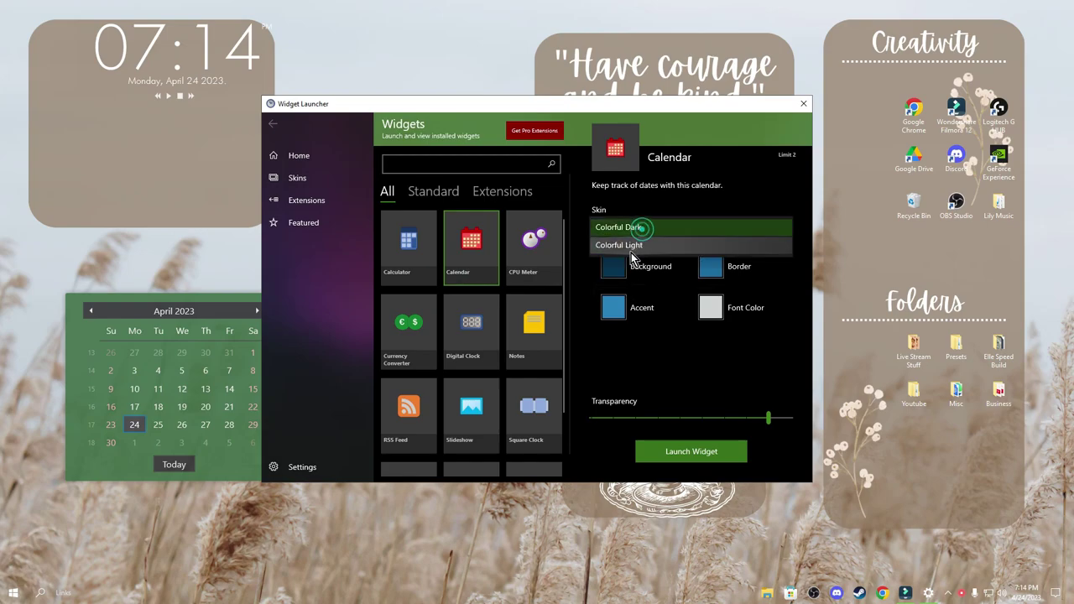
pyautogui.click(629, 250)
pyautogui.click(614, 265)
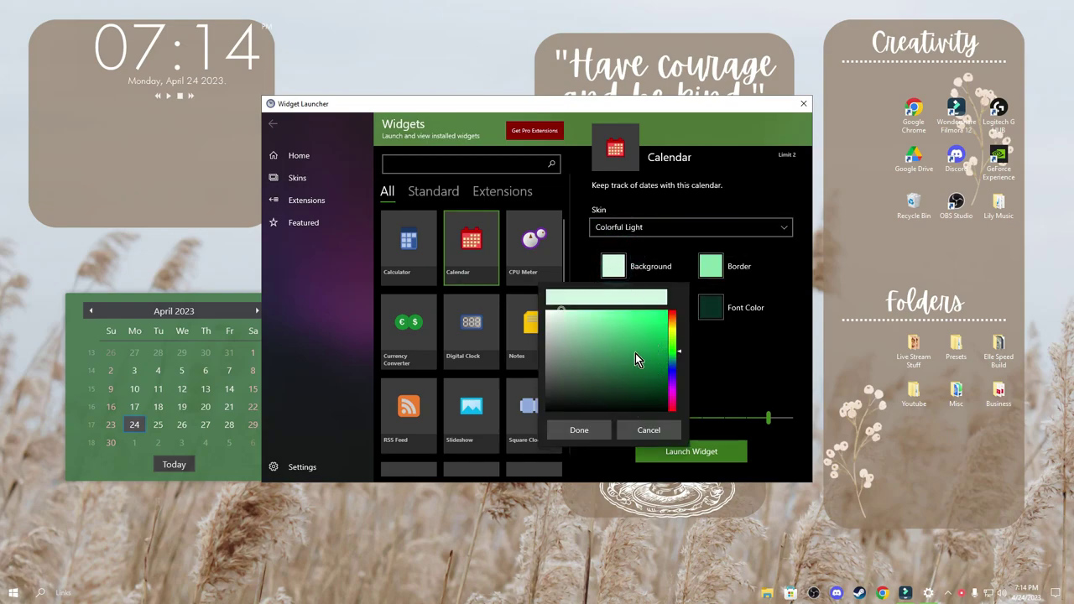
pyautogui.click(650, 431)
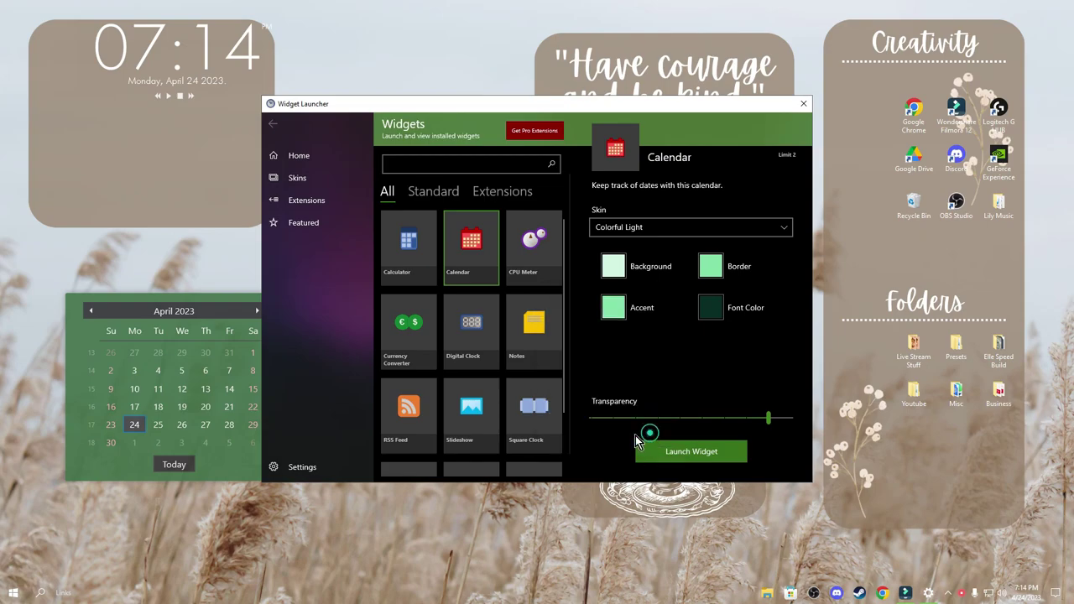
pyautogui.click(800, 104)
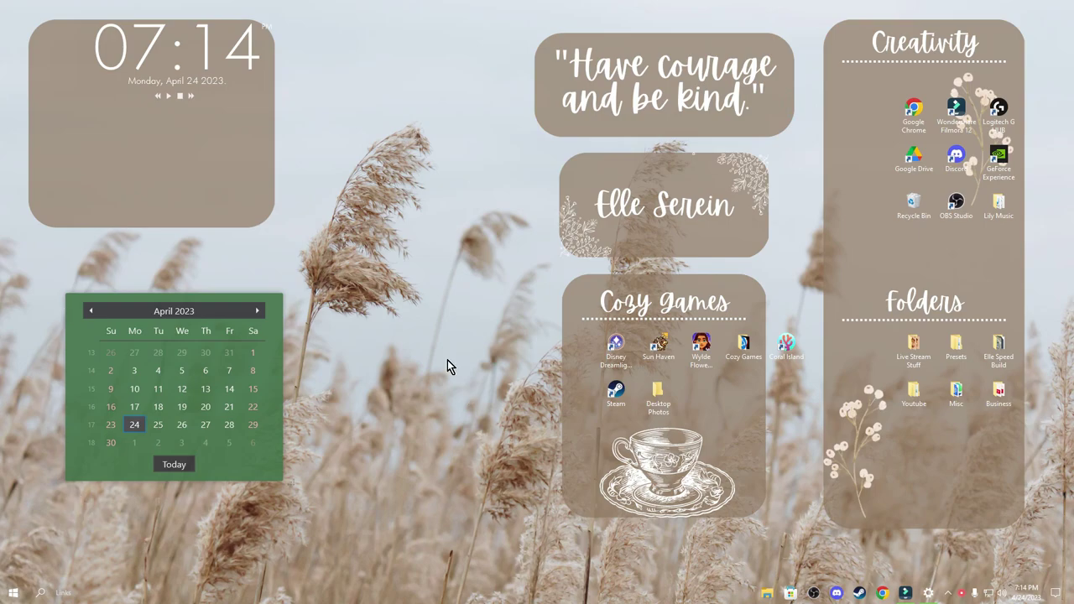